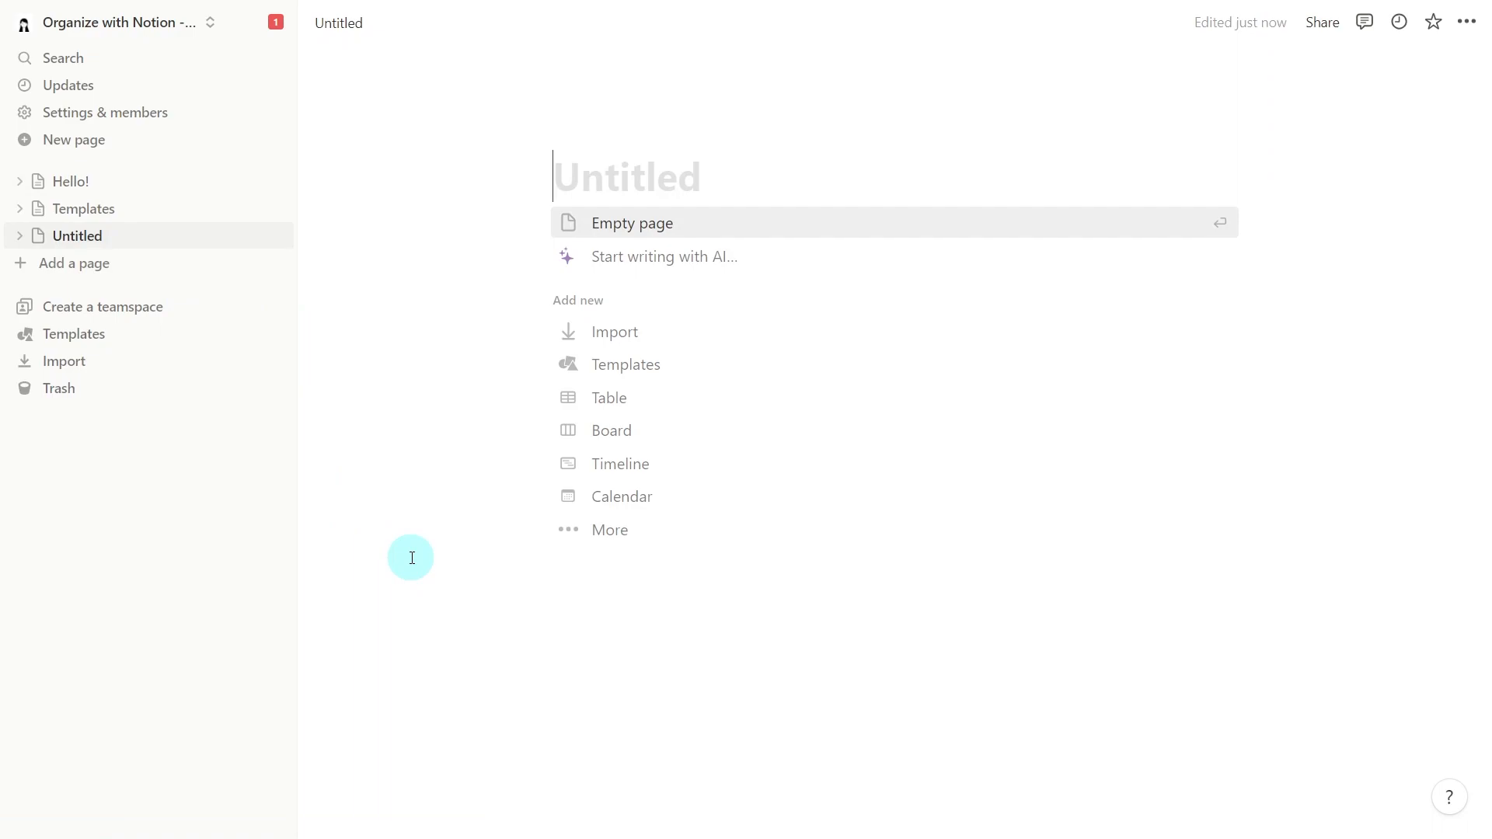
Step: Title the new page "Study Planner" and give it the A+ book icon found by searching the icons for "book"
type("Study P")
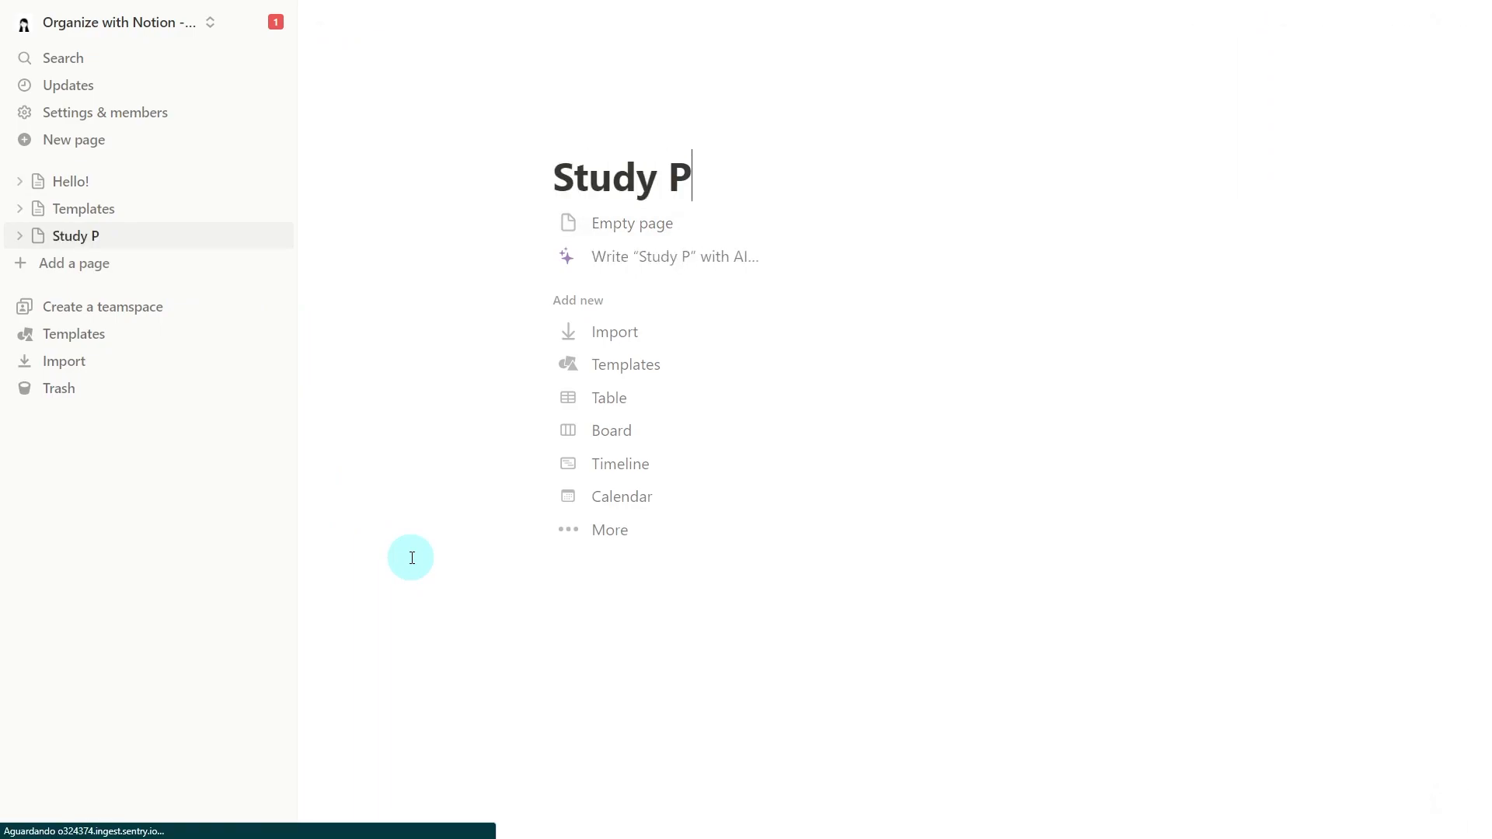
type("lanner")
left_click(592, 162)
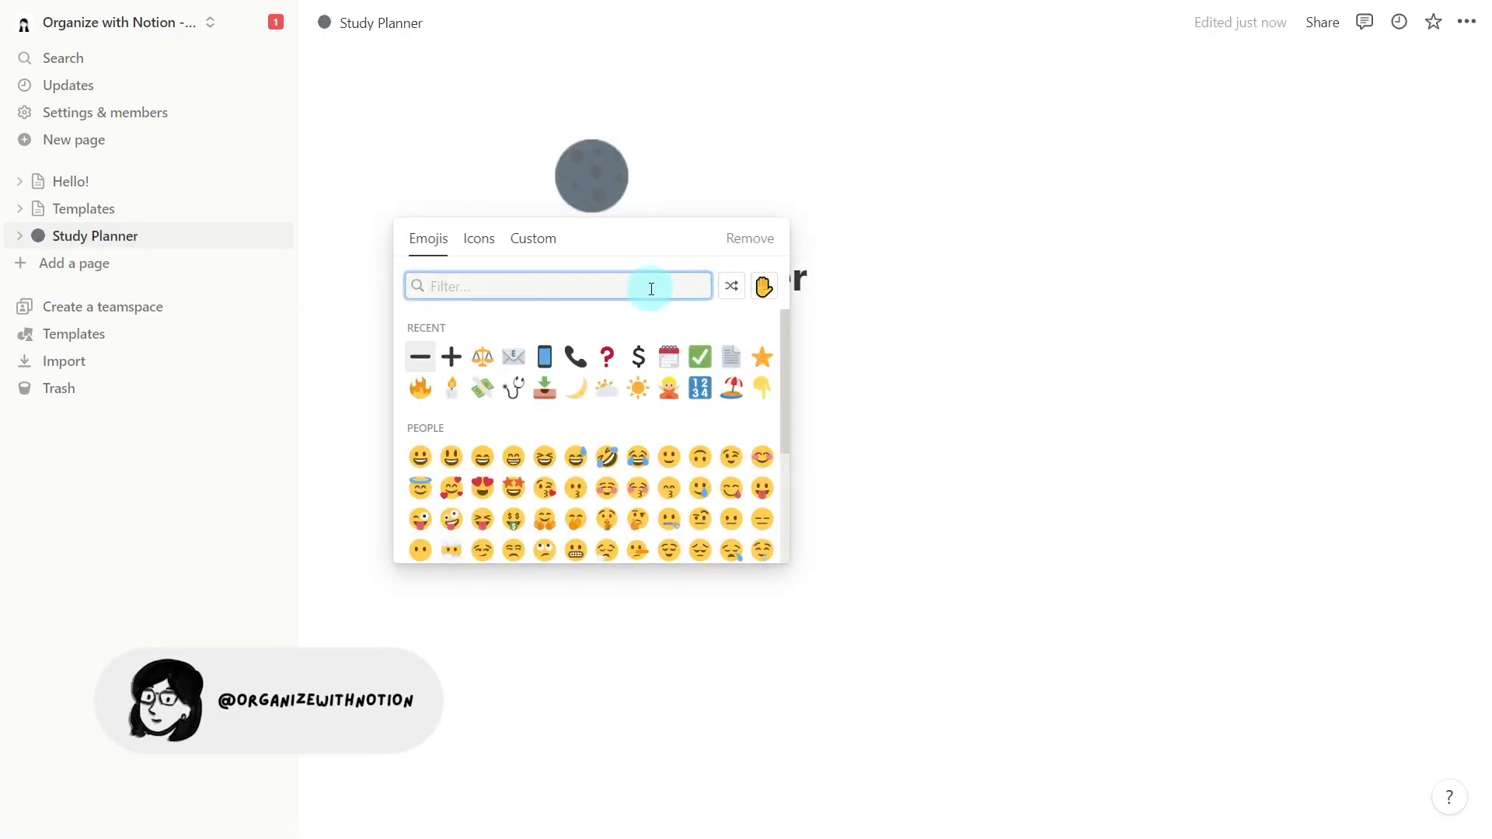
left_click(493, 246)
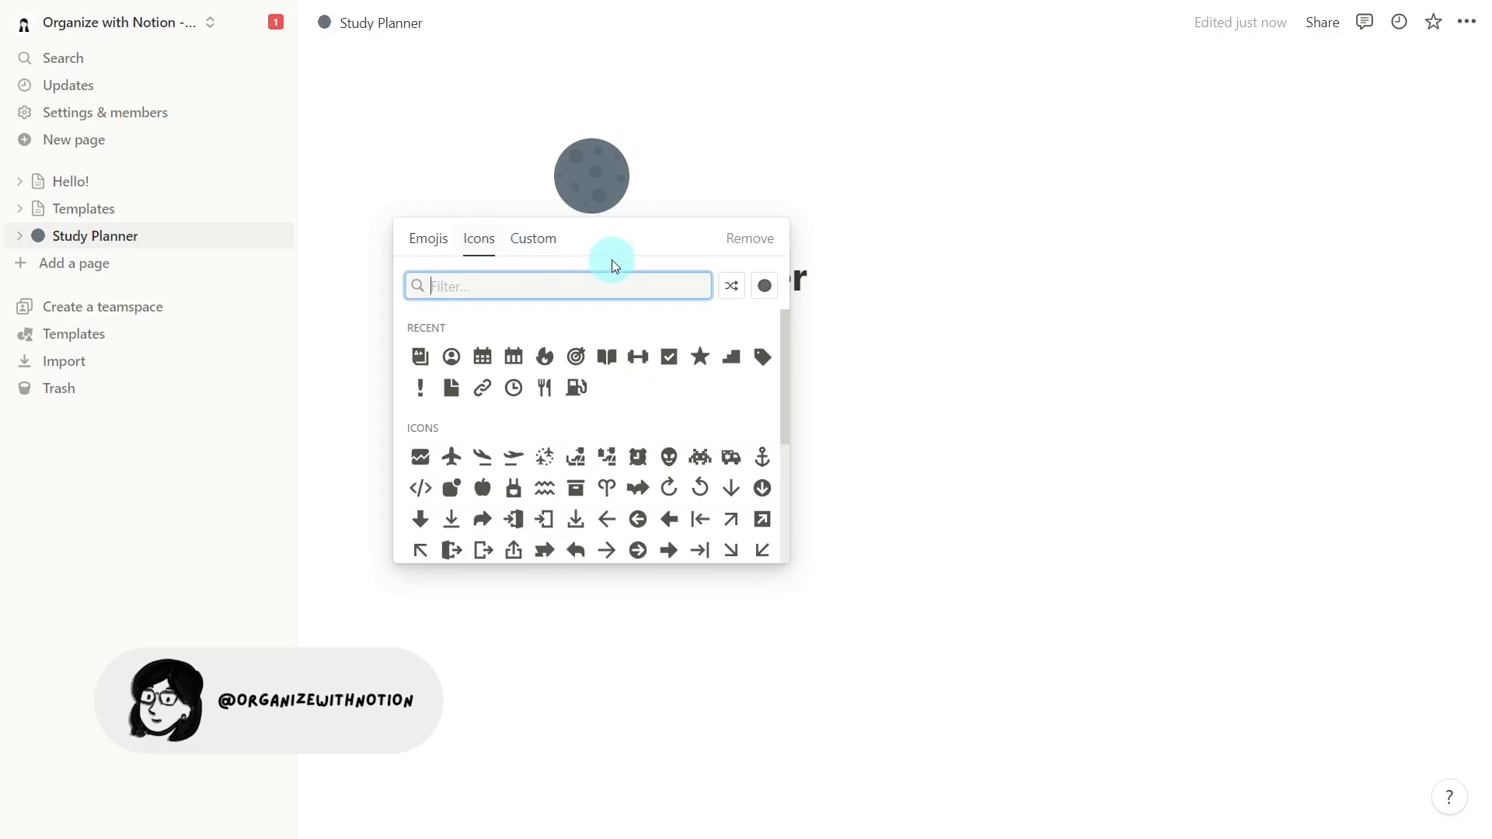
type("book")
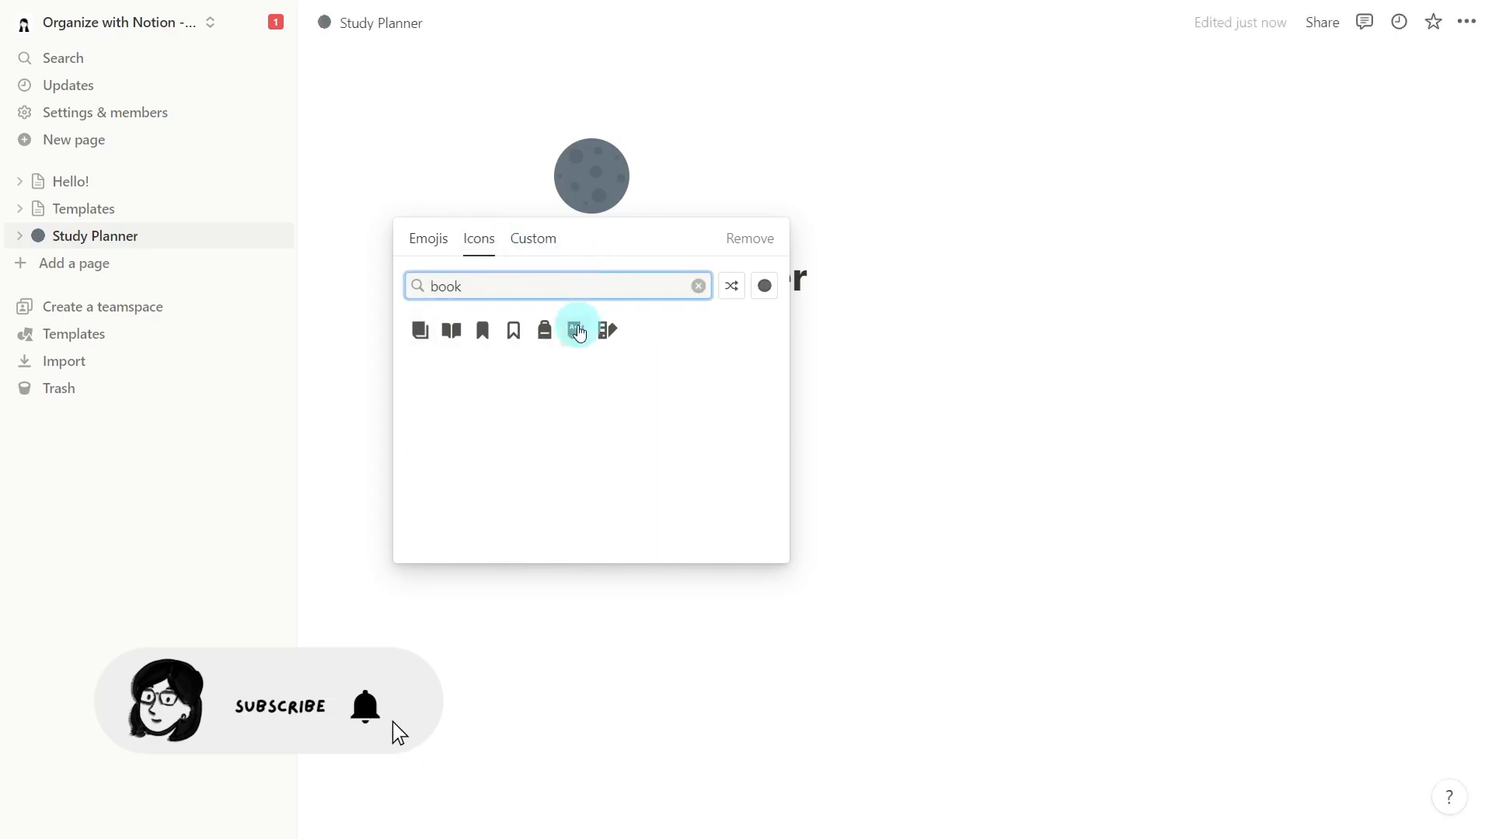
left_click(577, 328)
Step: Add a page cover using the Unsplash "study" photo of a hand holding a pink highlighter over a desk
left_click(597, 237)
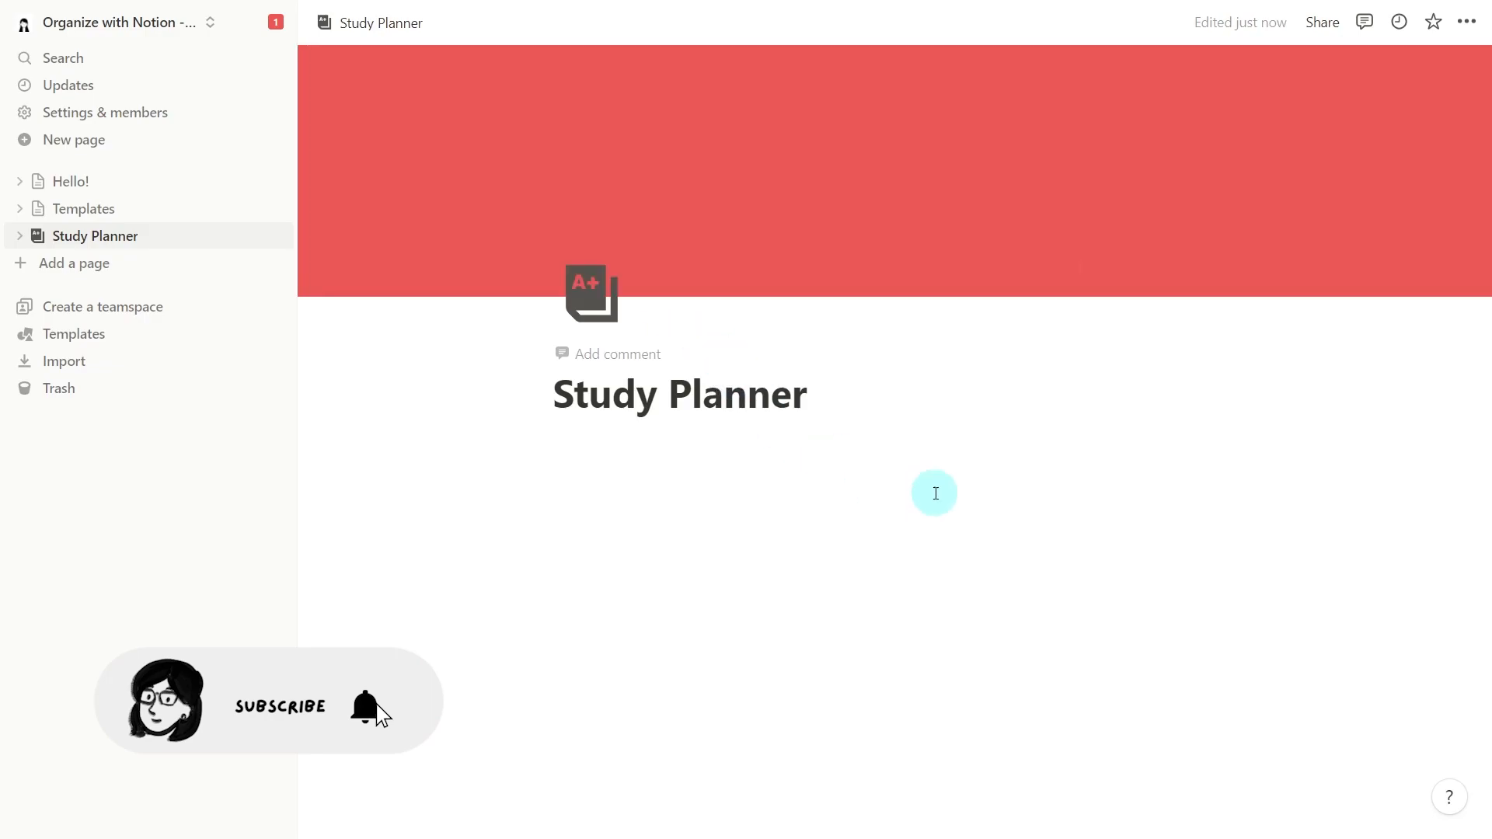
left_click(1126, 276)
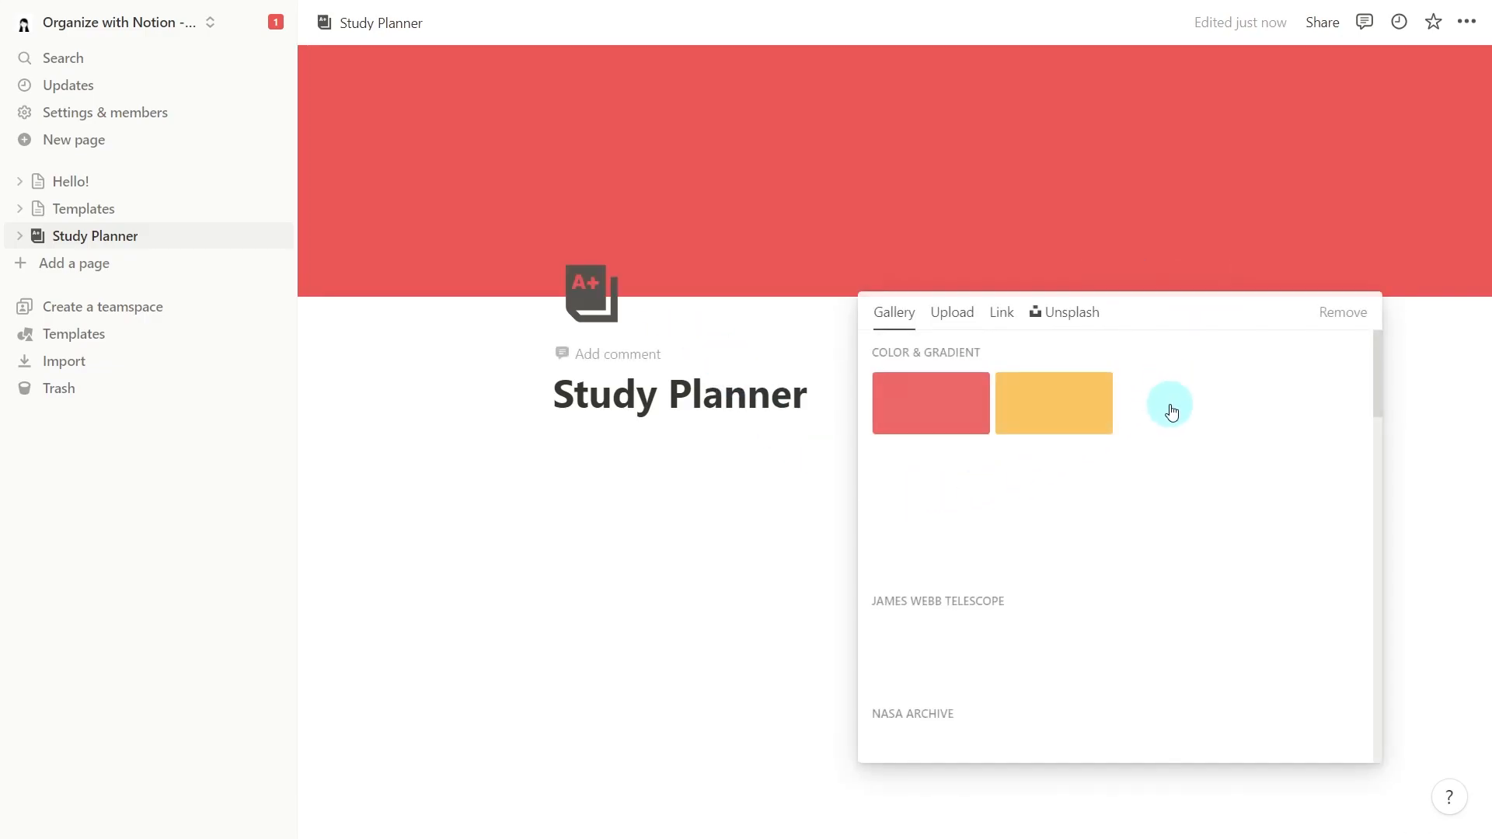
left_click(1061, 314)
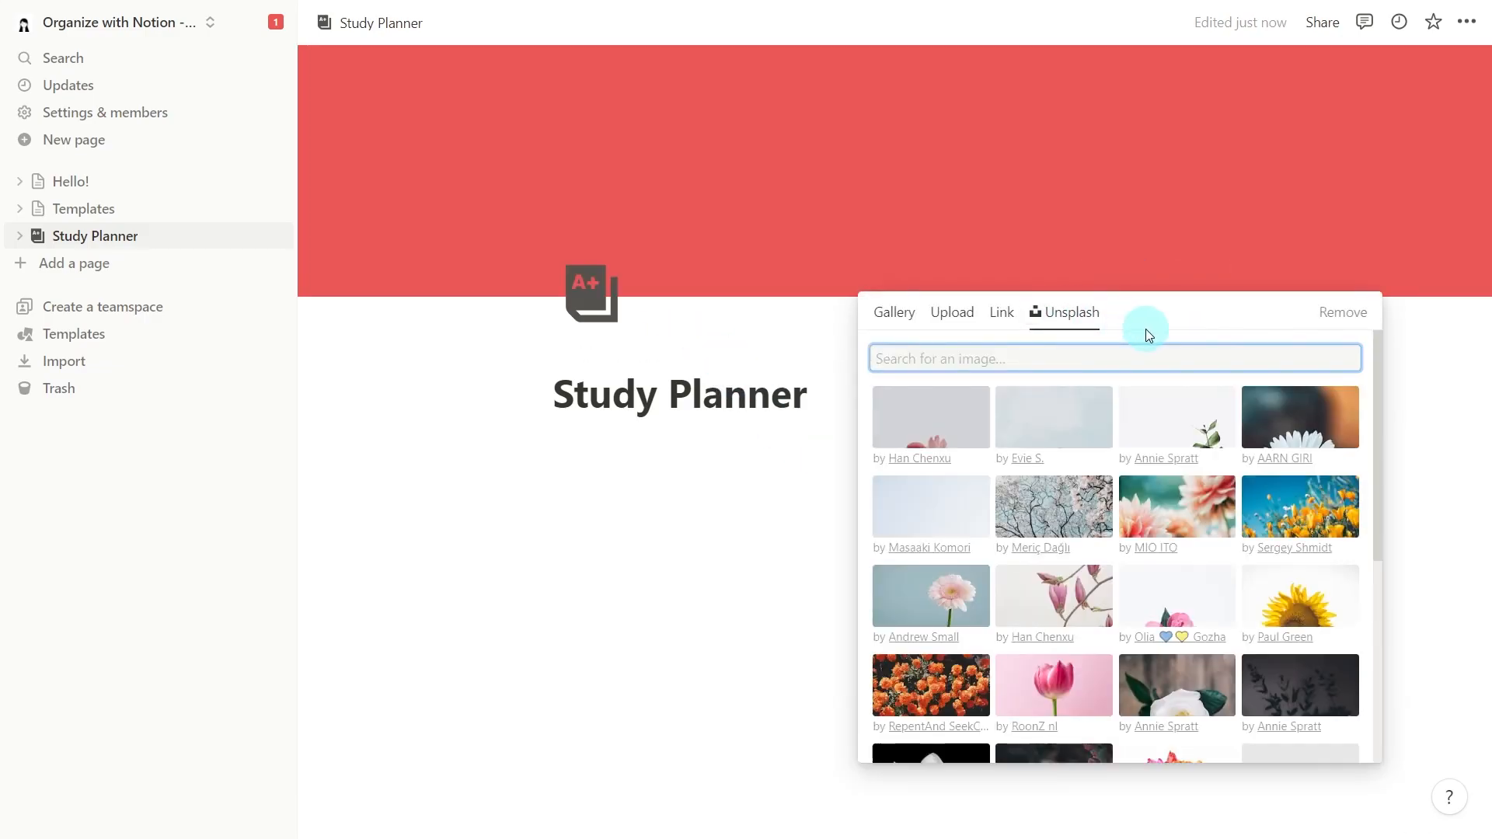
type("study")
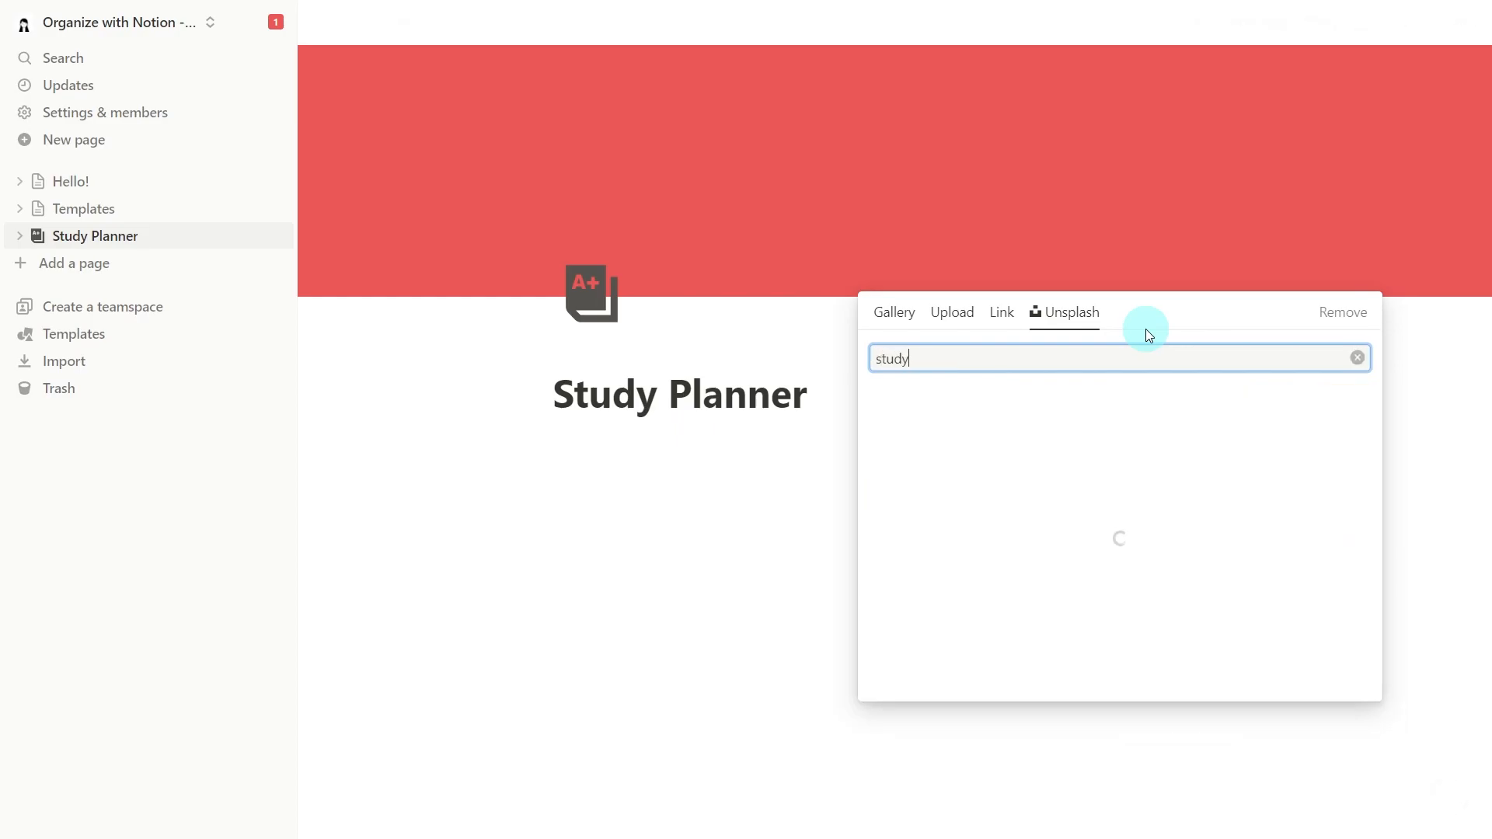
left_click(1091, 509)
left_click(795, 489)
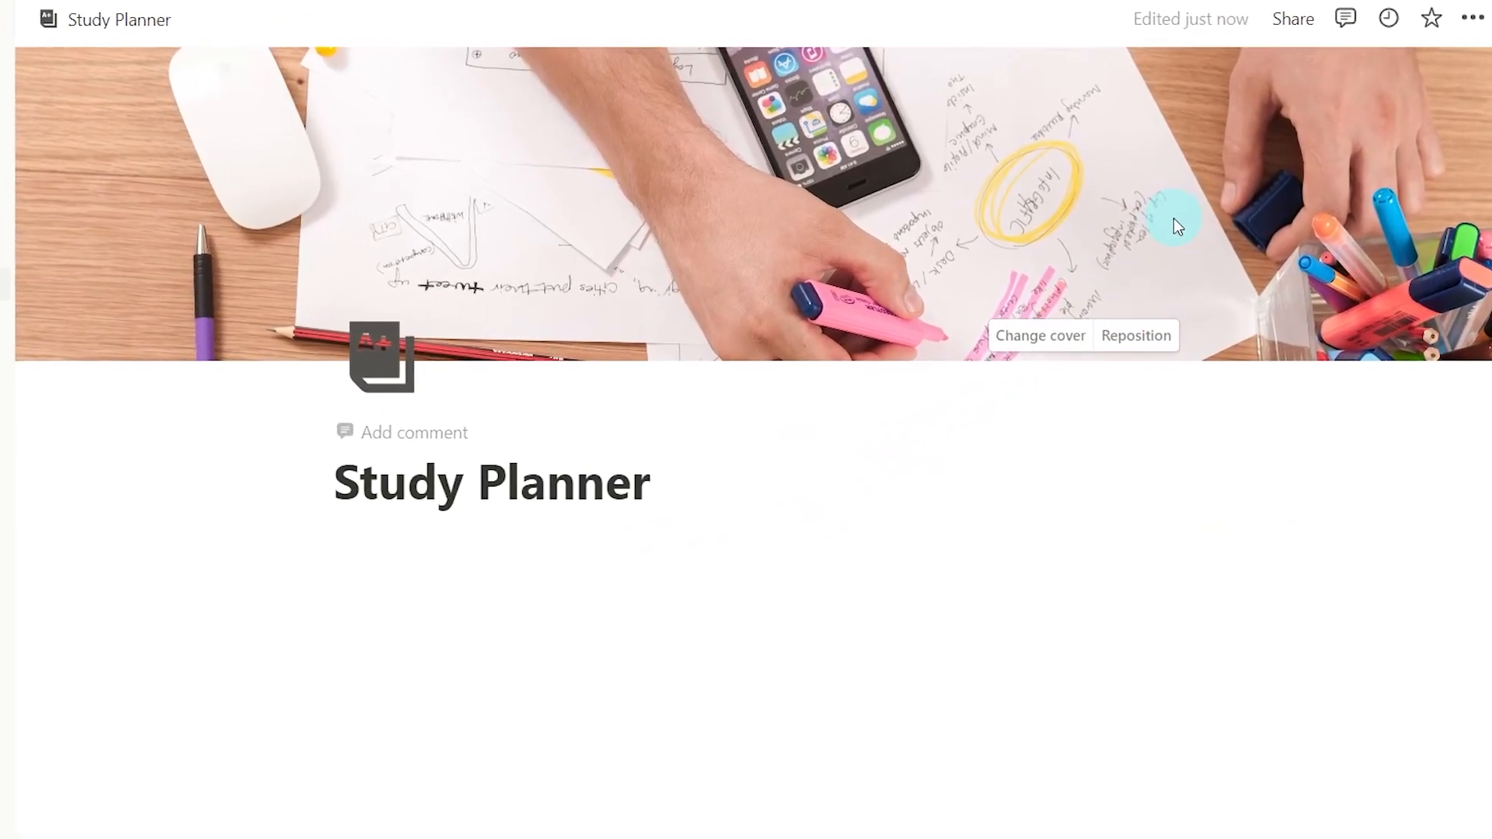
Step: Turn on full width for the Study Planner page
left_click(1473, 19)
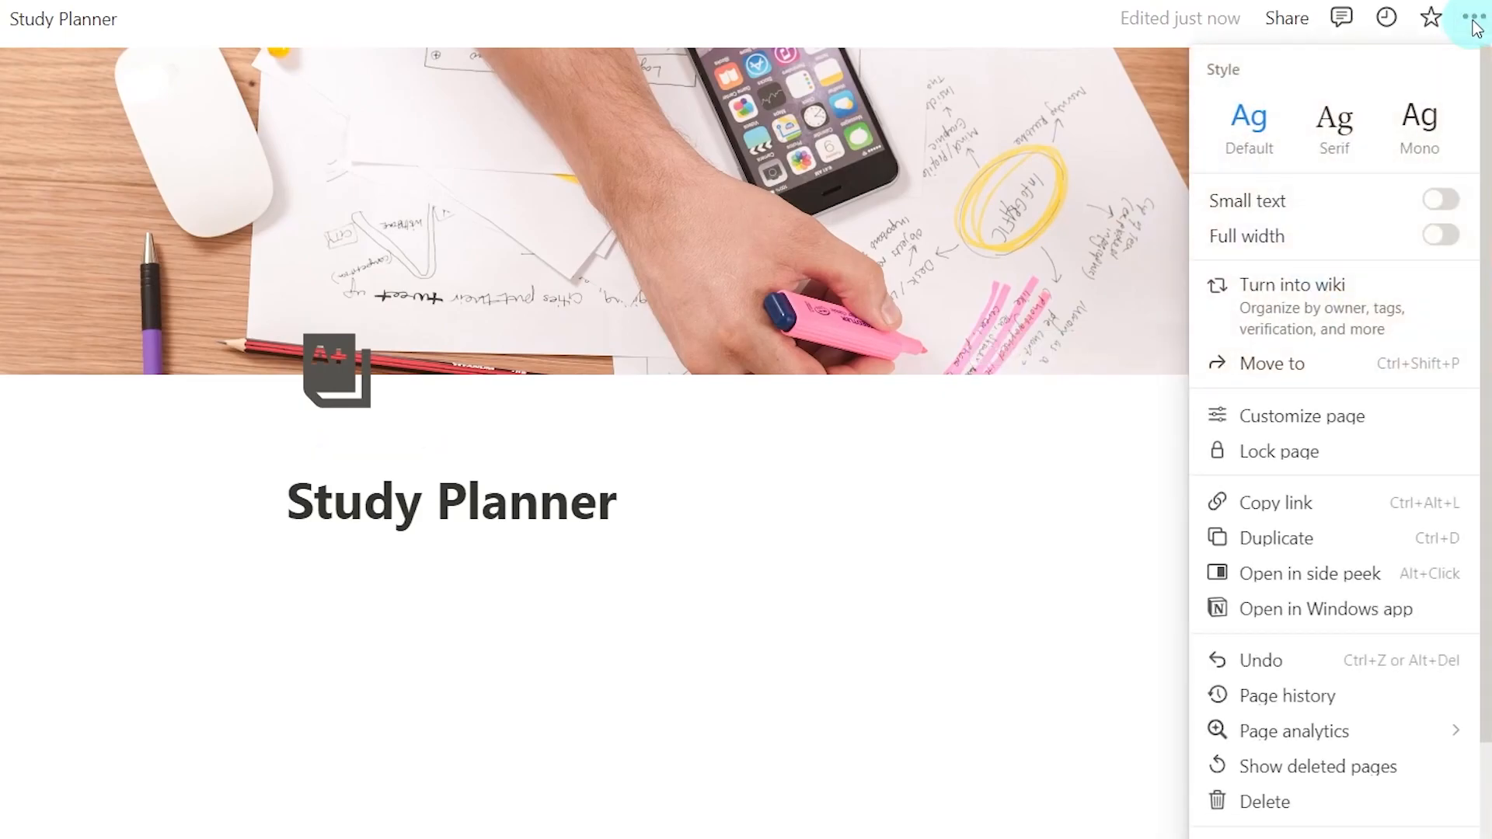
left_click(1450, 240)
left_click(1137, 455)
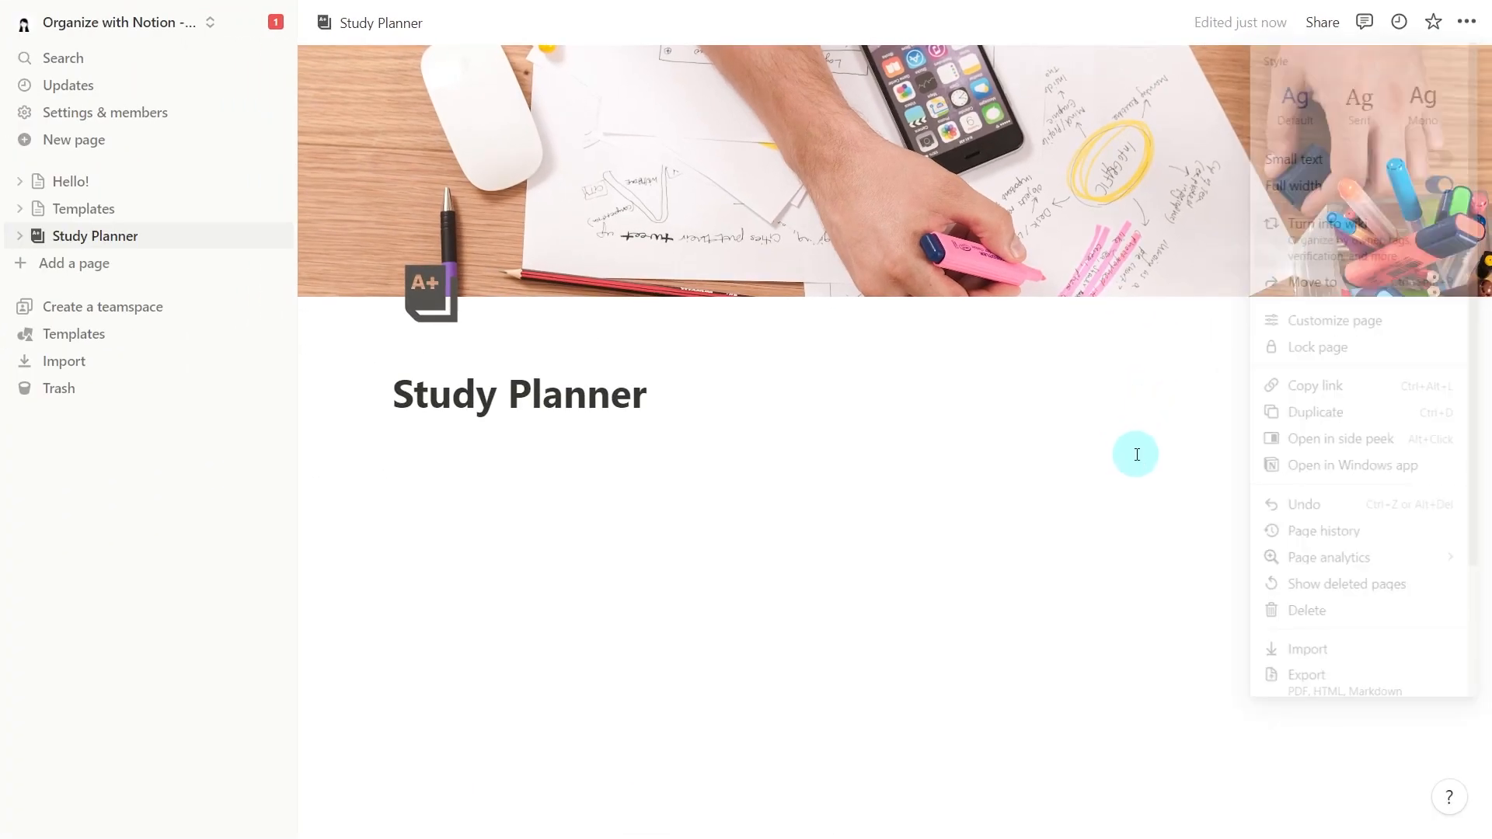
Step: Insert a table view below the page title with a new database named "Topics"
left_click(1005, 583)
type("/table view")
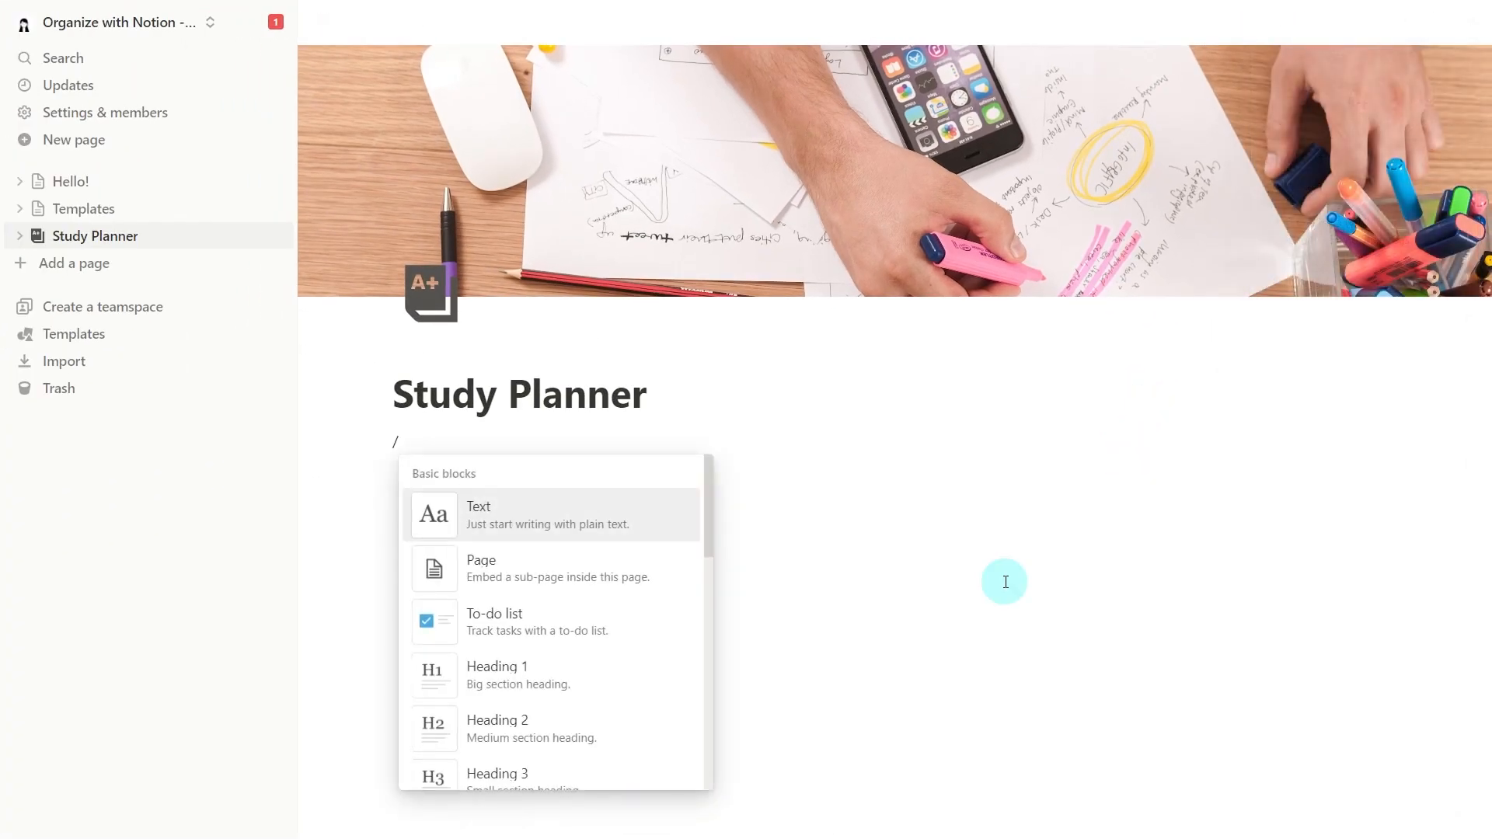
key("Return")
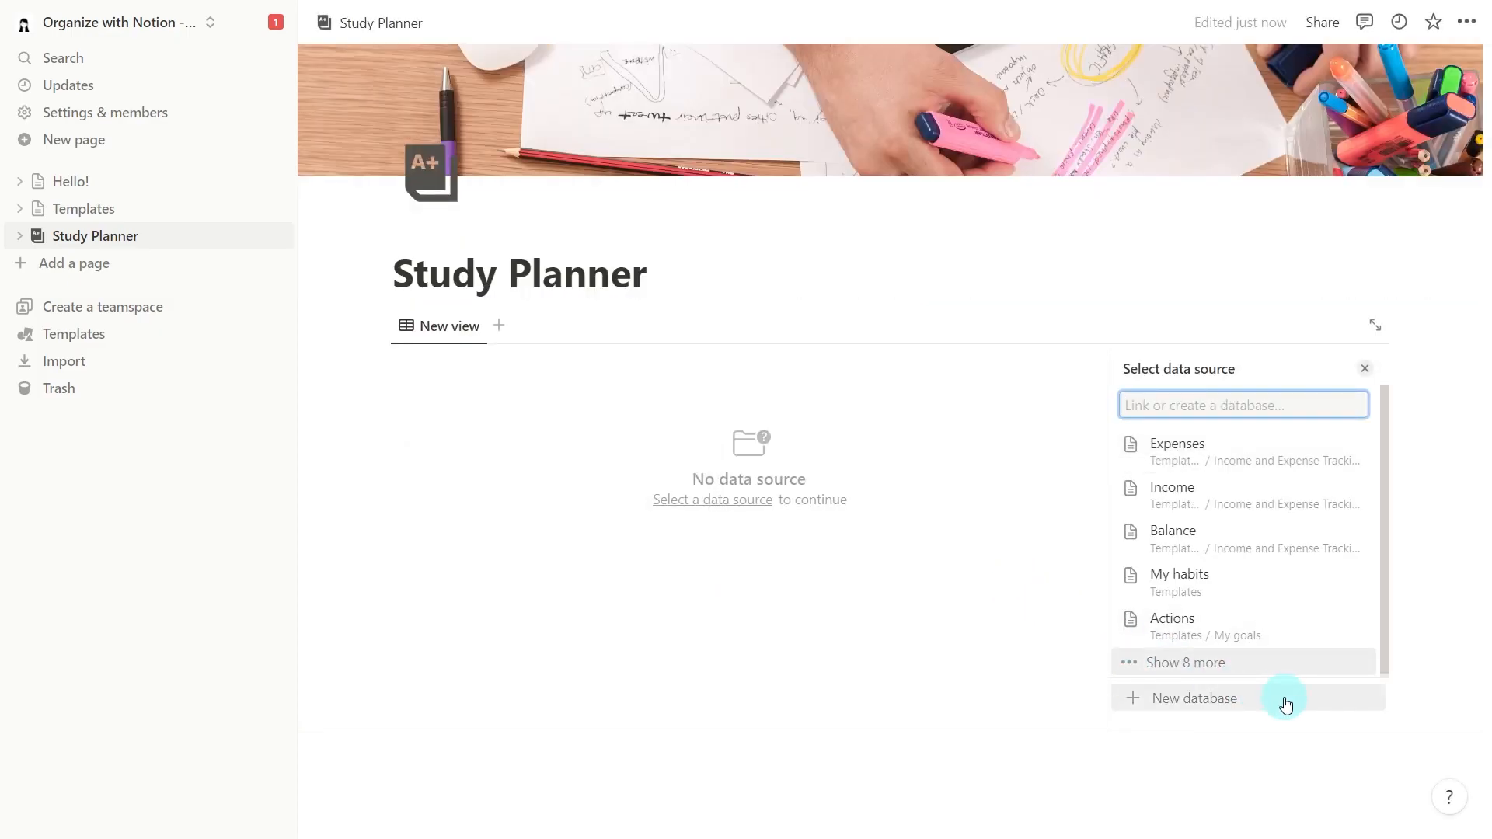
left_click(1287, 704)
type("Topics")
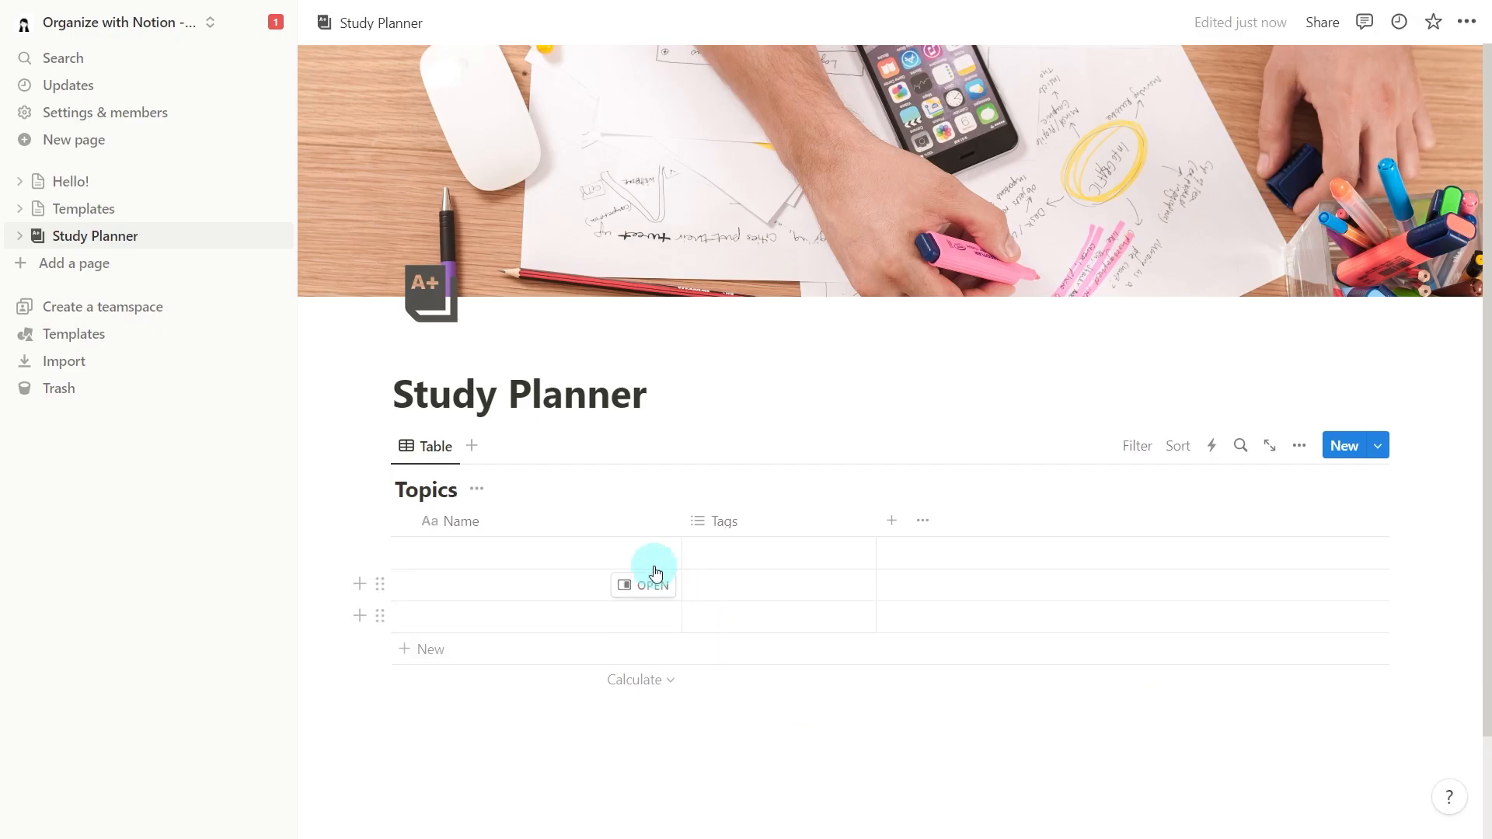
Step: Rename the Name property of the Topics table as "Topic"
left_click(568, 516)
key("BackSpace")
key("BackSpace")
key("BackSpace")
key("BackSpace")
type("Topic")
left_click(634, 482)
Step: Rename the Tags property of the Topics table as "Subject"
left_click(734, 522)
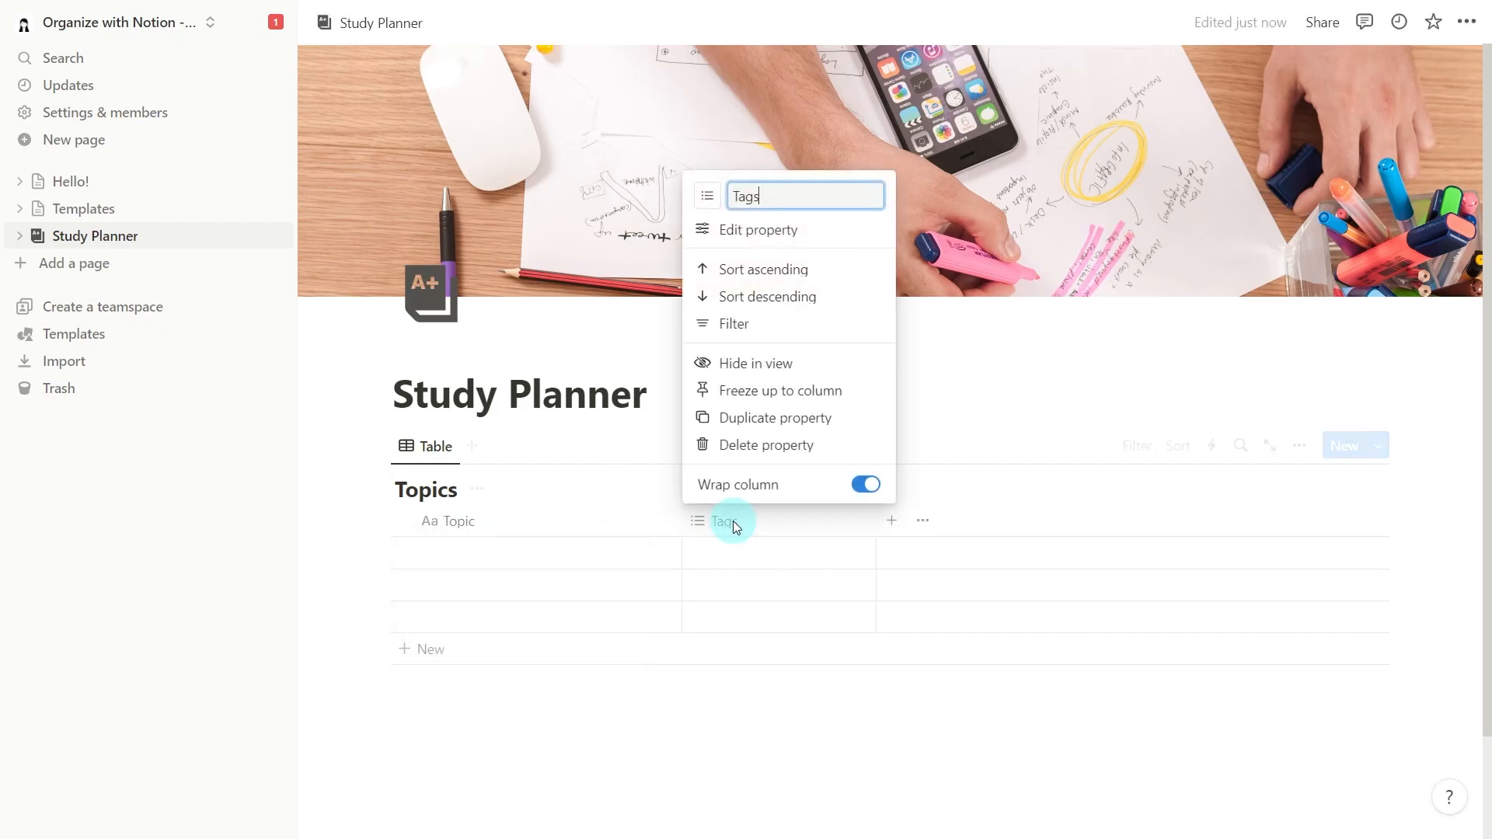
key("BackSpace")
key("BackSpace")
key("BackSpace")
key("BackSpace")
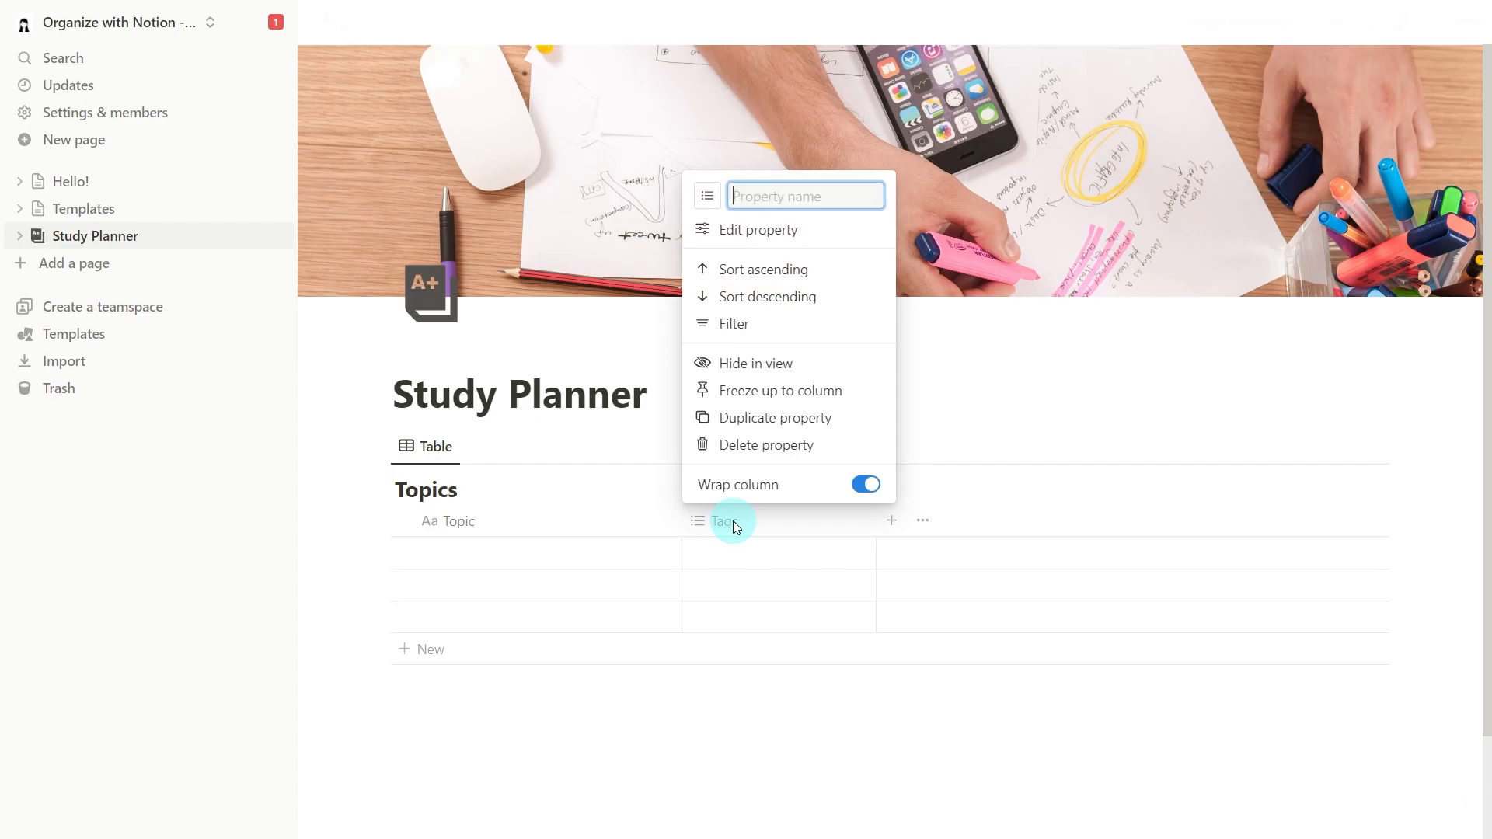
type("Subject")
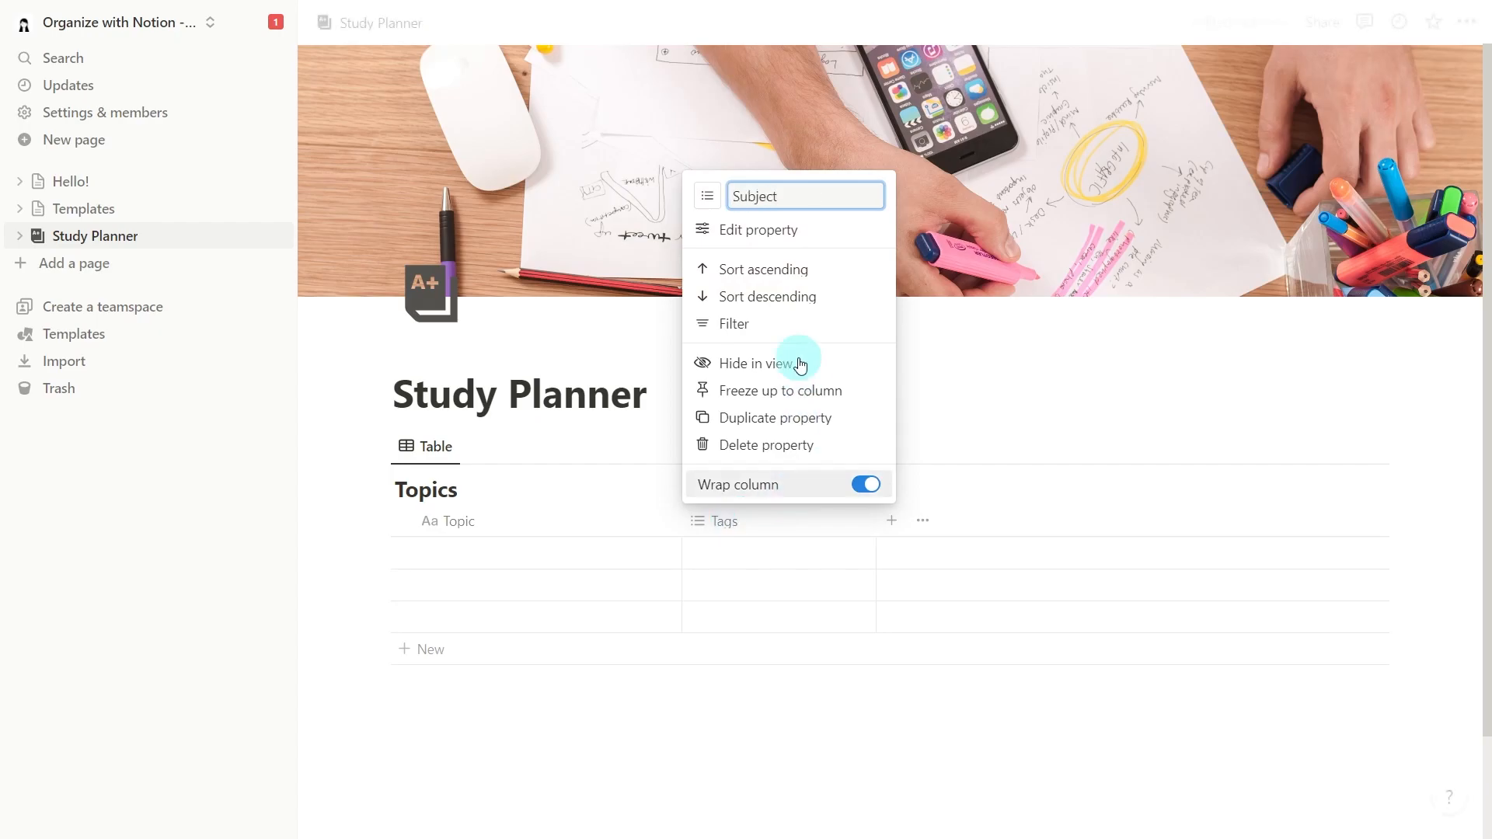
Step: Add the options English, Math, Physics, Geography and Chemistry to the Subject property
left_click(813, 233)
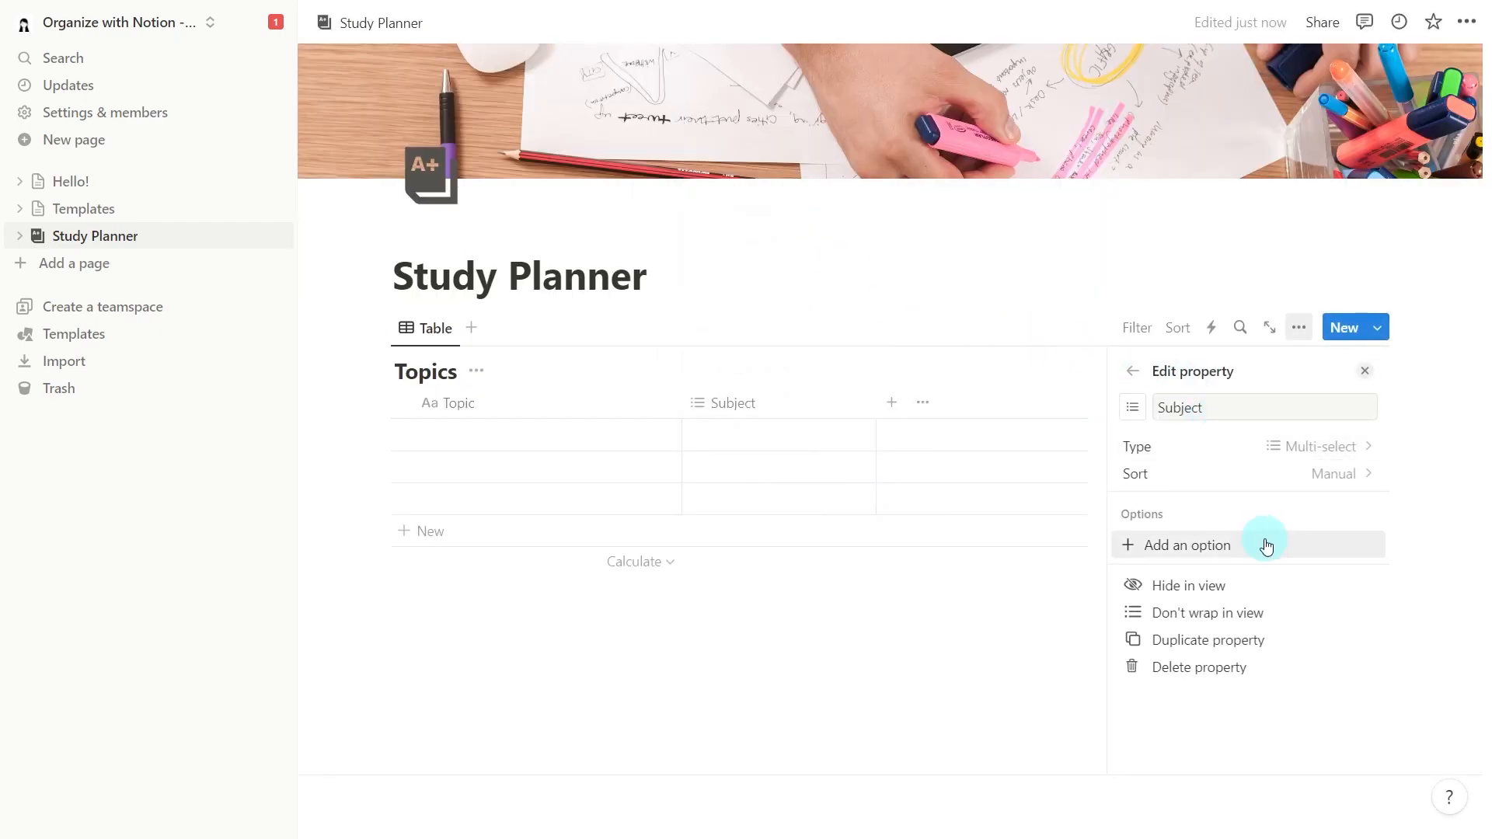
left_click(1266, 543)
type("En")
type("glish")
key("Return")
type("Math")
key("Return")
type("Physics")
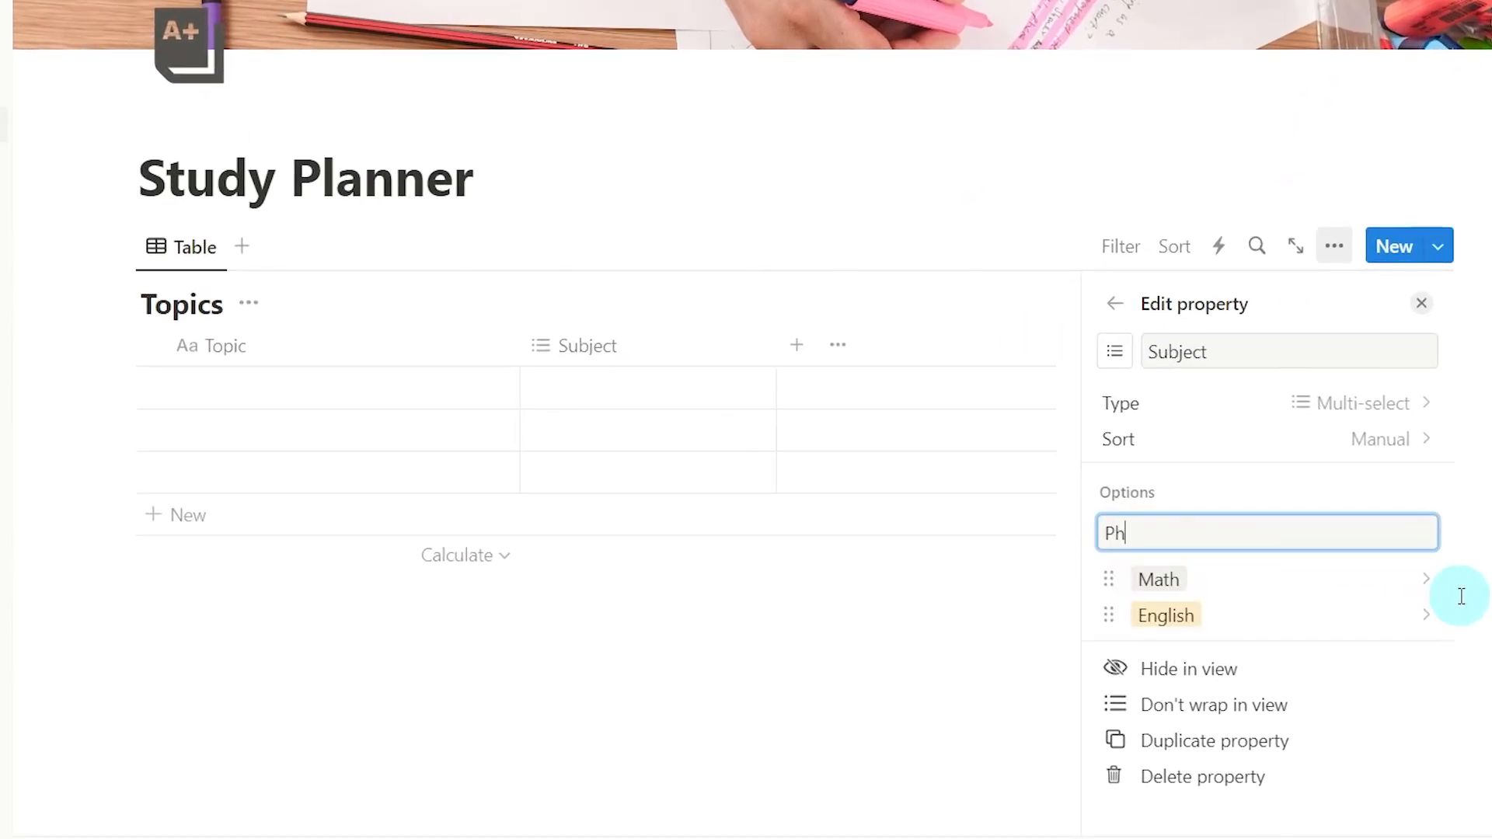
key("Return")
type("Geography")
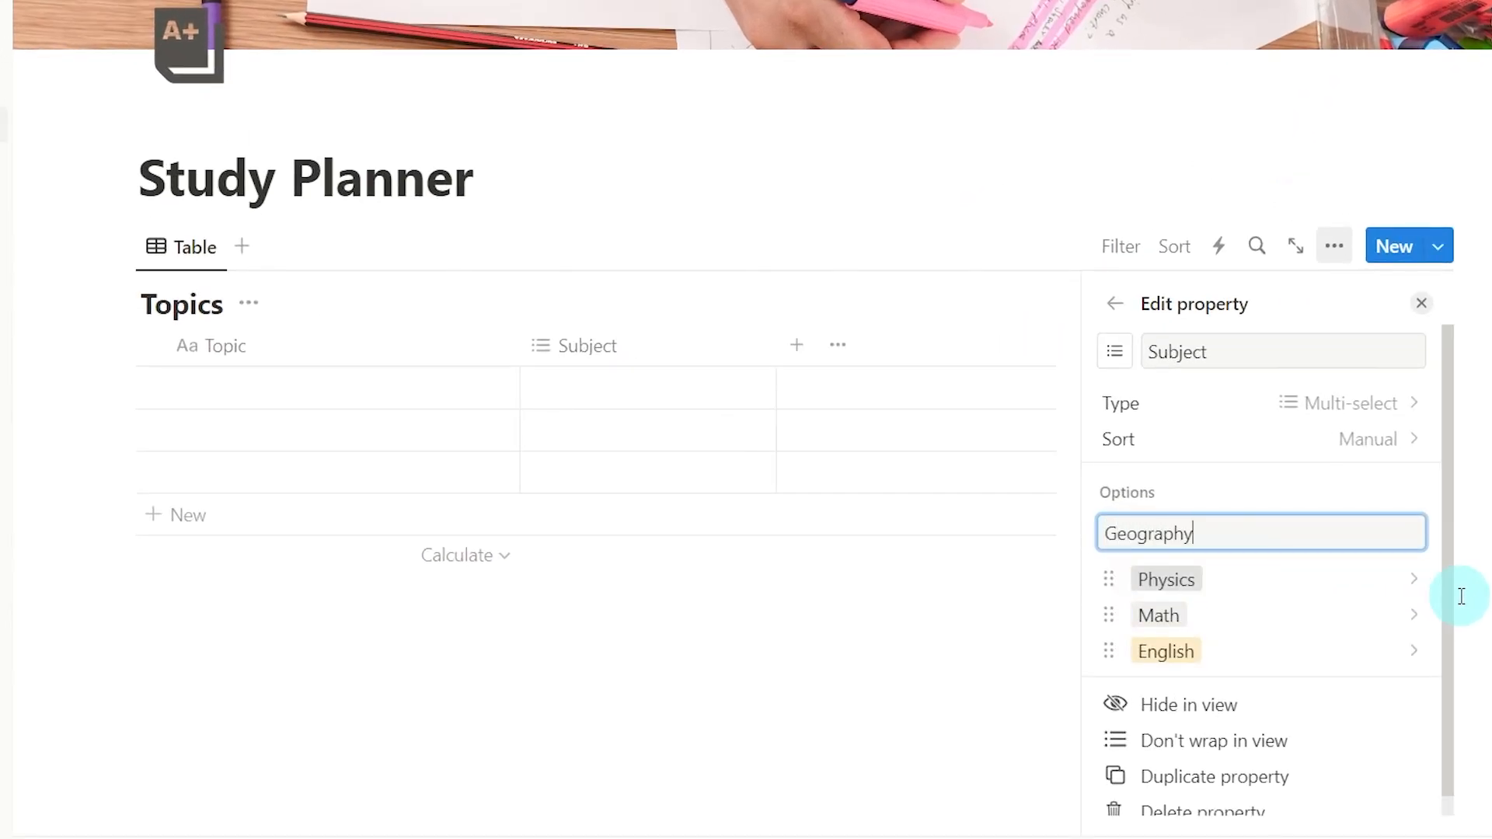
key("Return")
type("Chemistry")
key("Return")
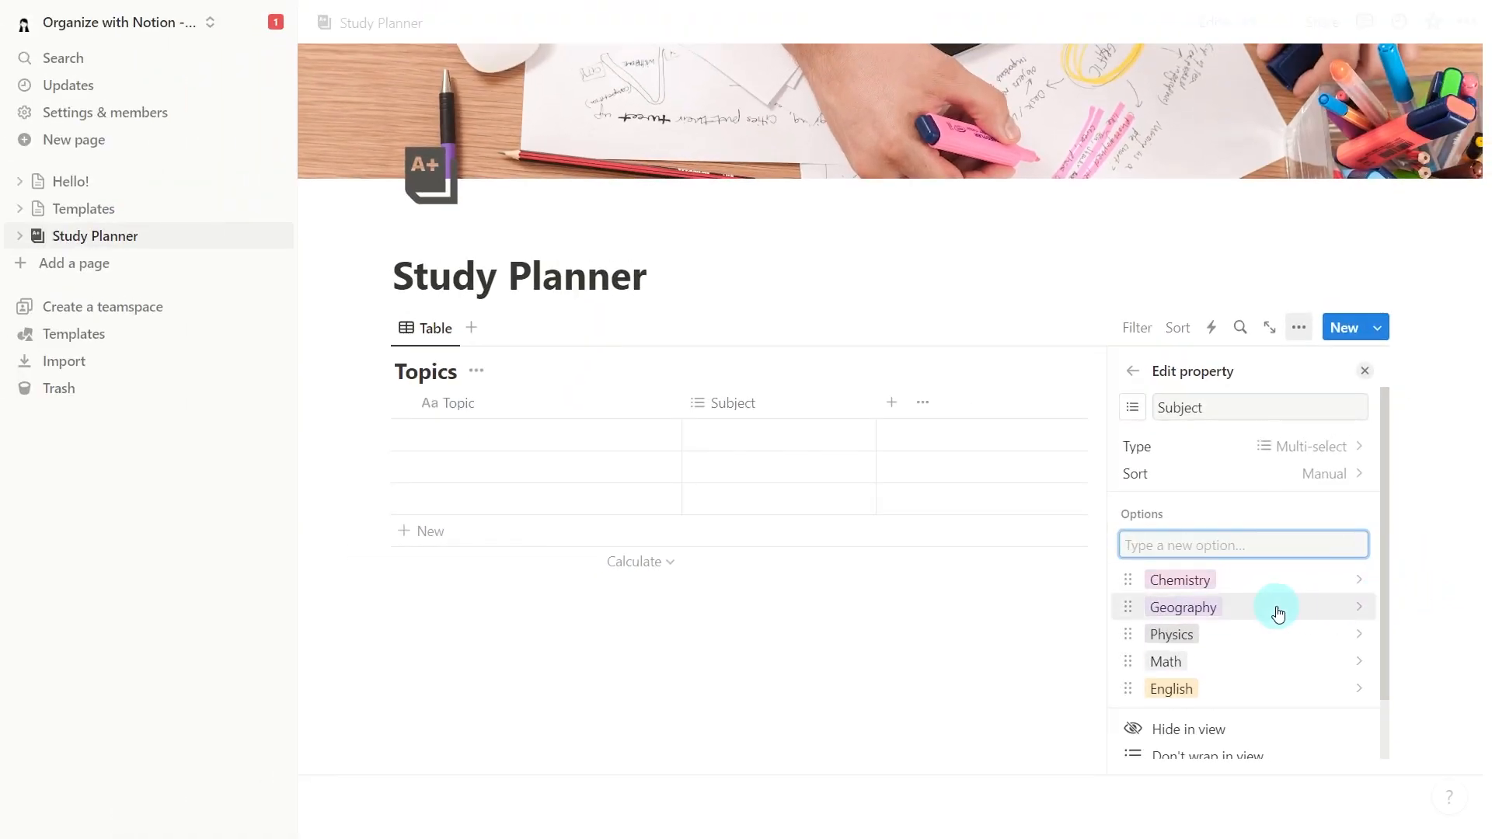
Step: Change the colour of the Math option in the Subject property to orange
left_click(1256, 661)
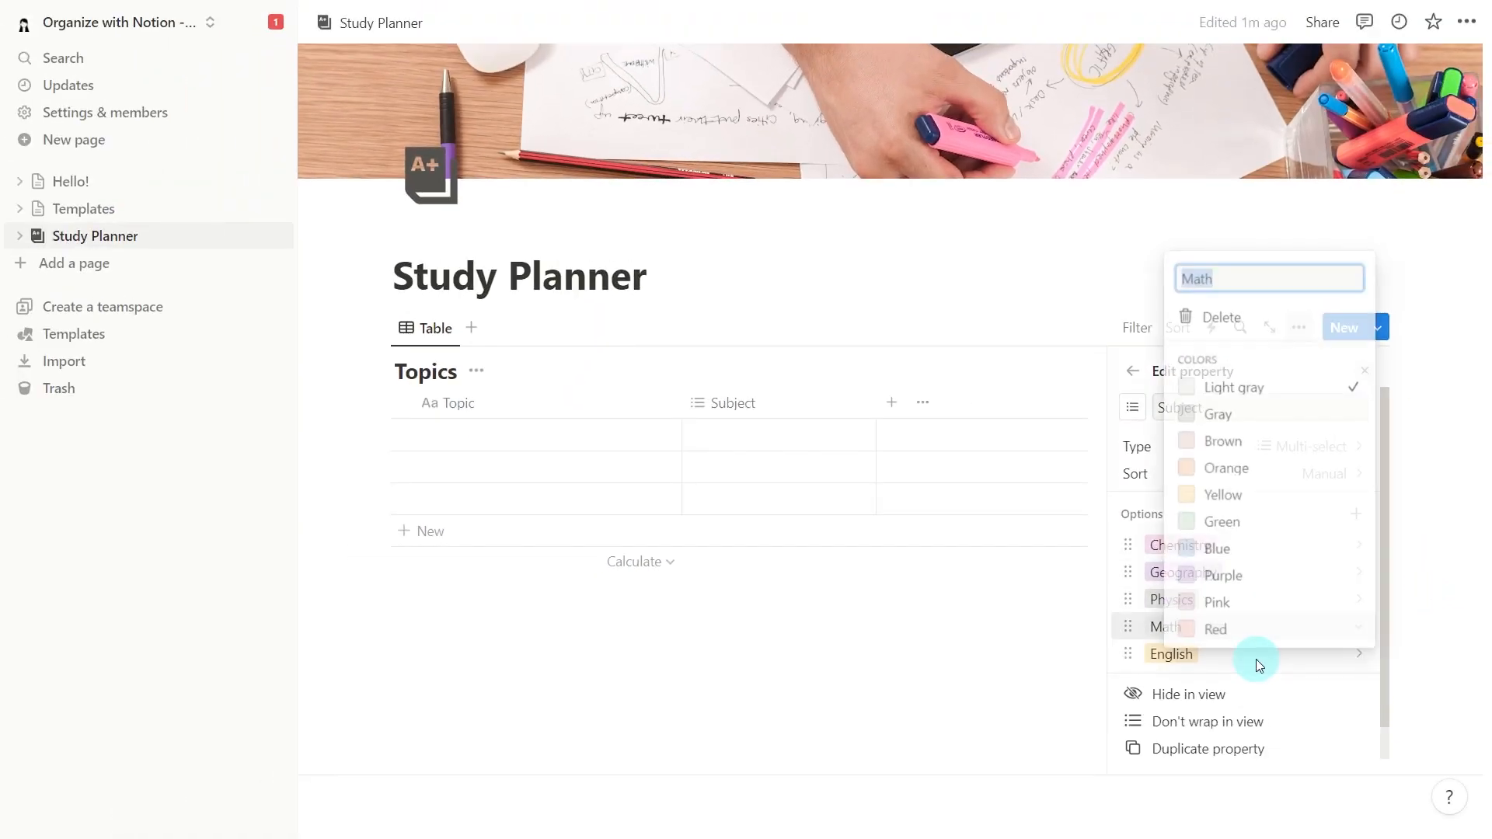
left_click(1266, 466)
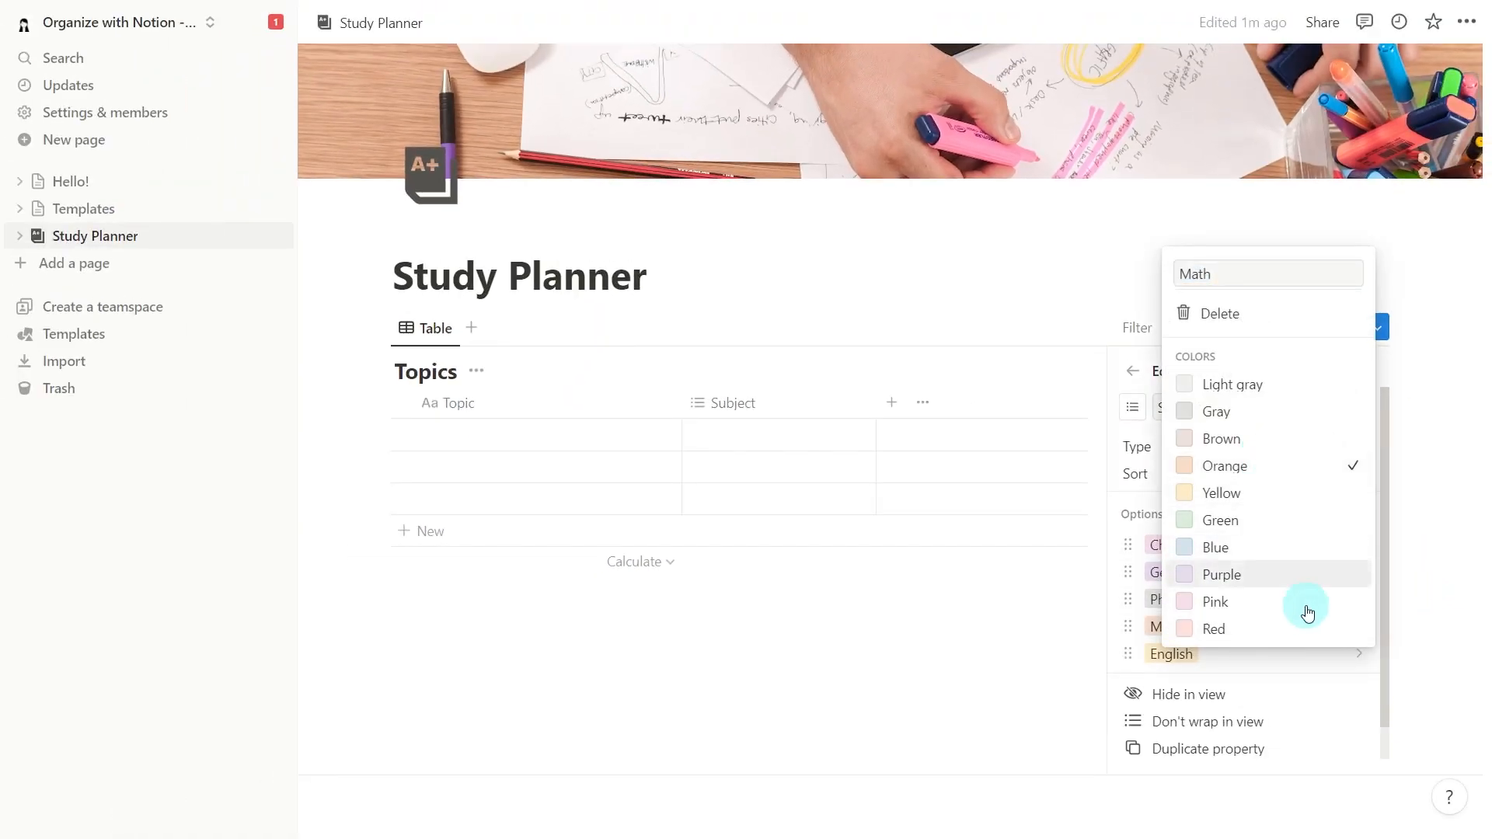
left_click(1306, 691)
Step: Add a new Select property named "Status" to the Topics database
left_click(1133, 373)
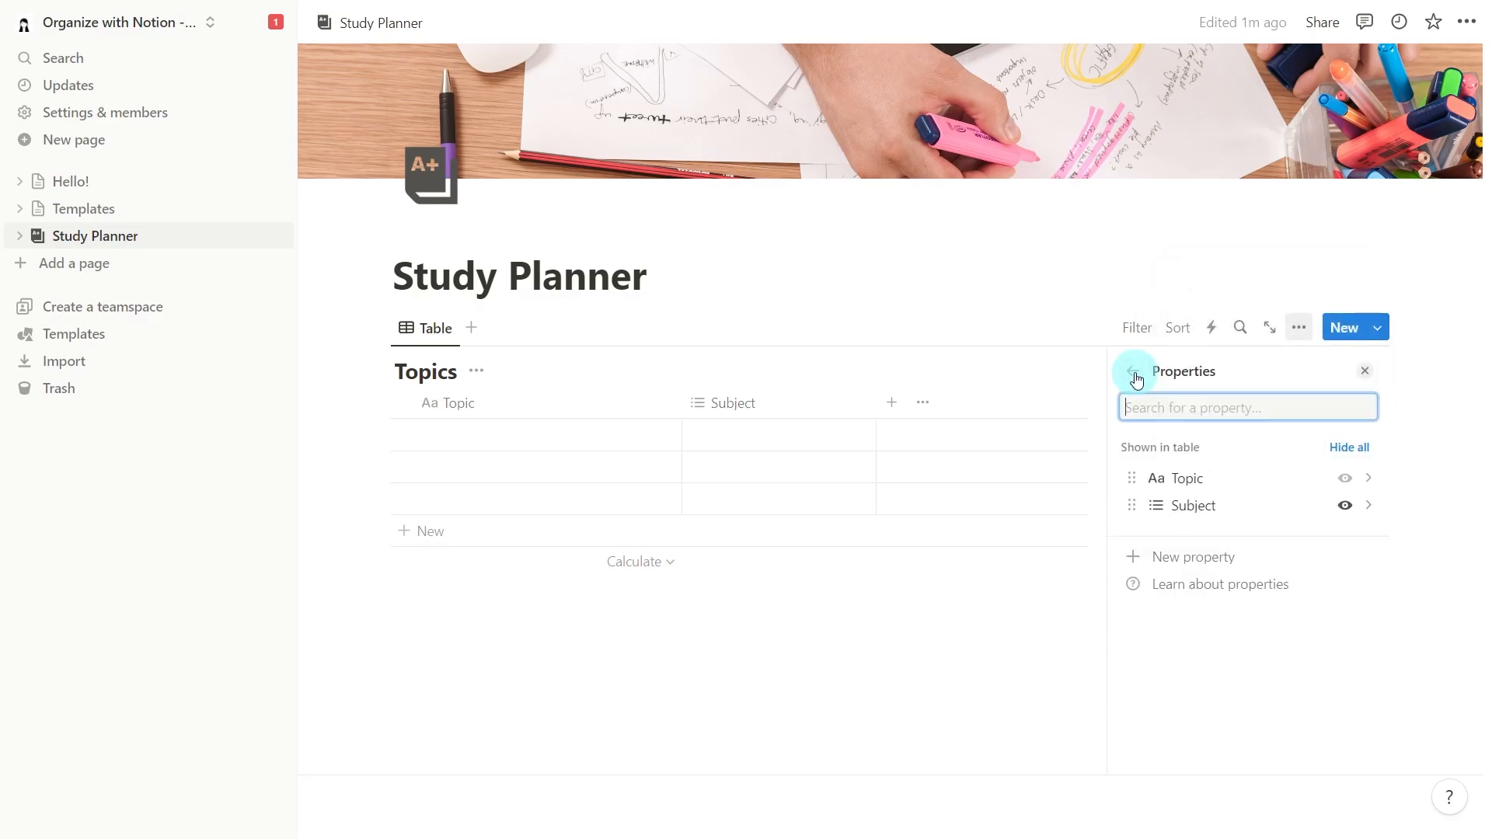
left_click(1294, 558)
type("selec")
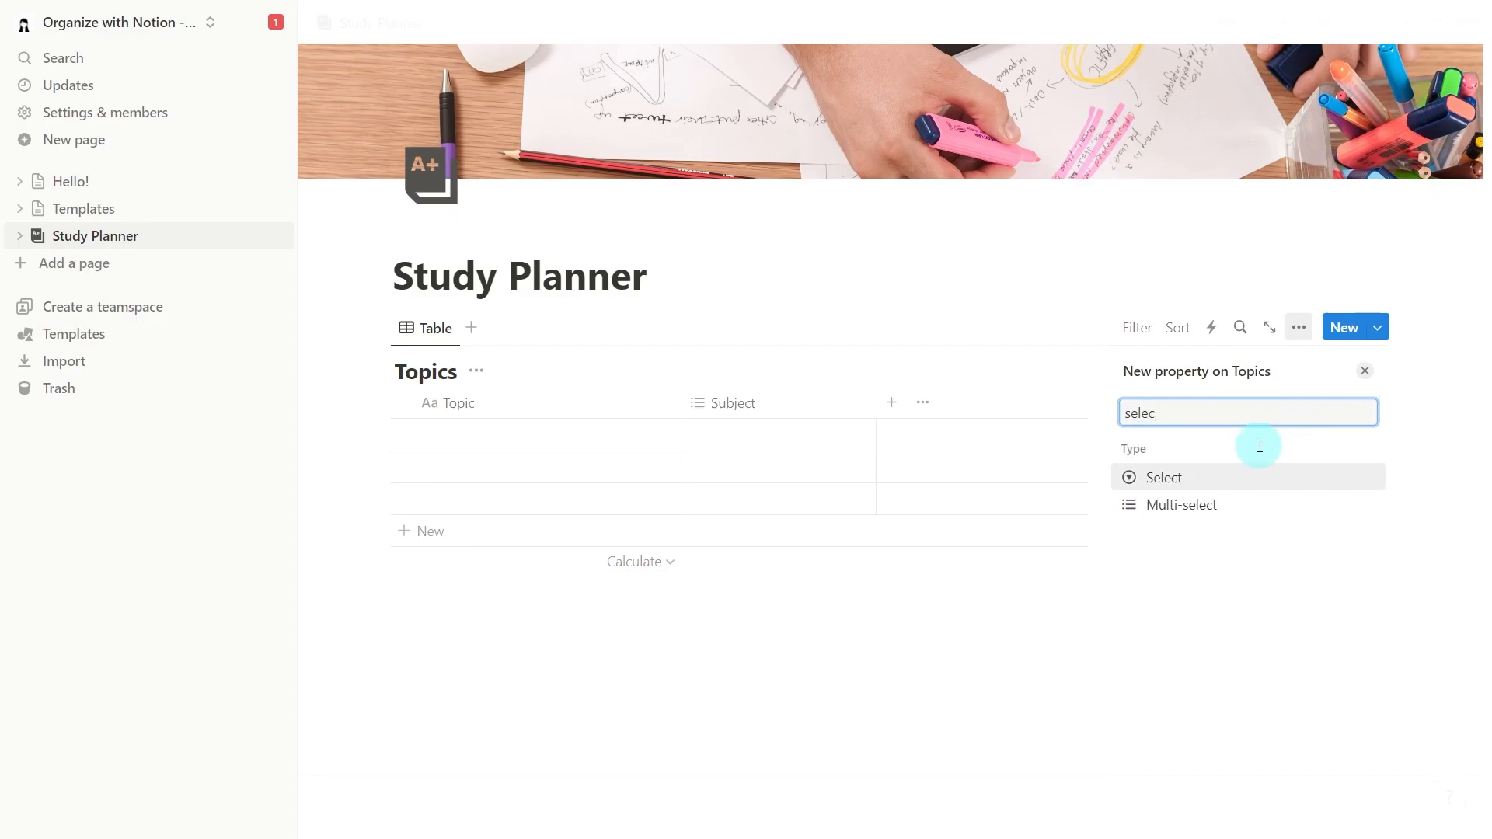
left_click(1249, 478)
type("Status")
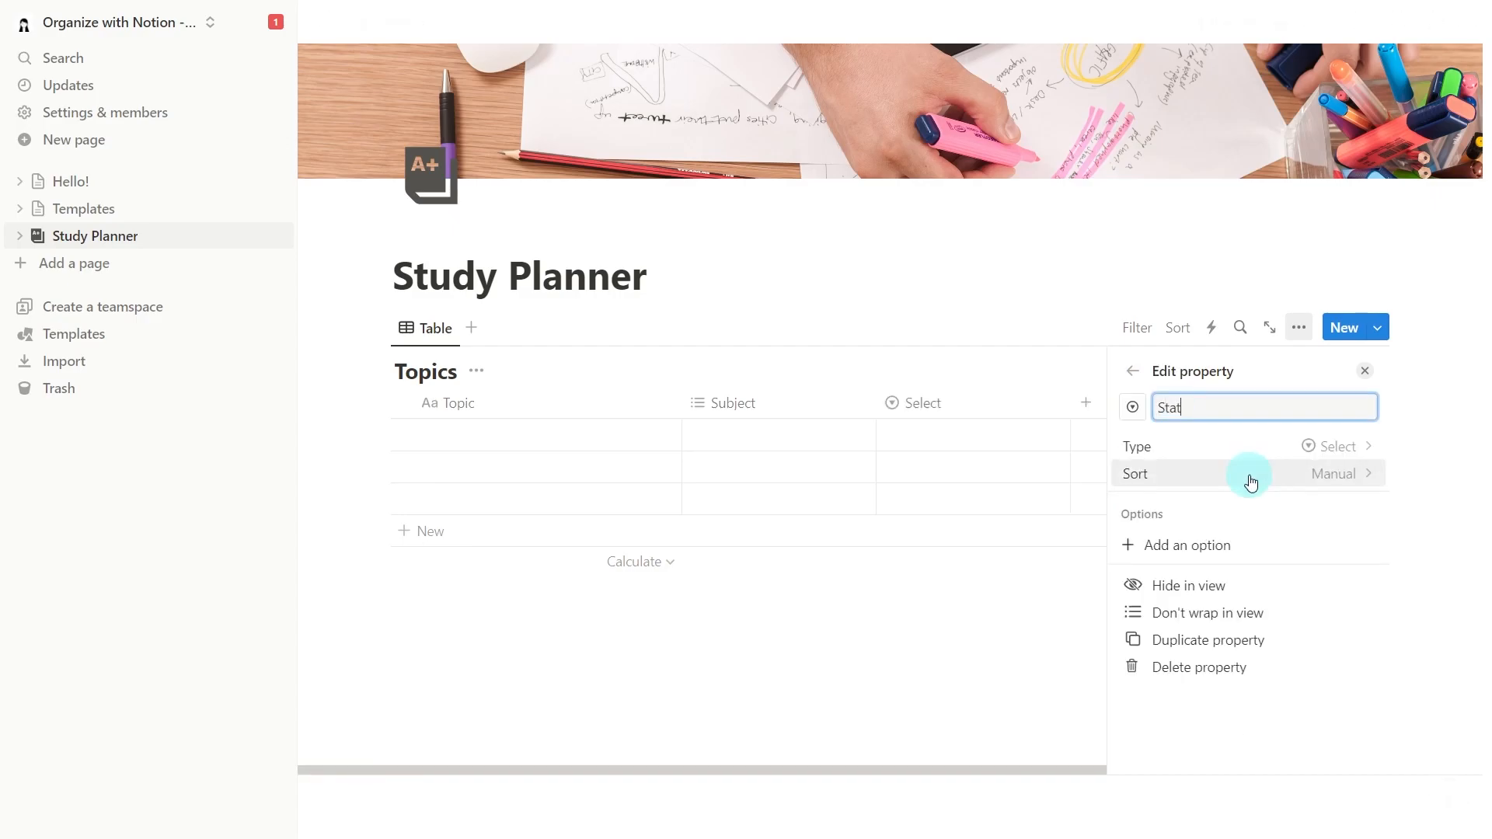
Step: Add the options Not started, Theory and Exercises to the Status property
left_click(1302, 544)
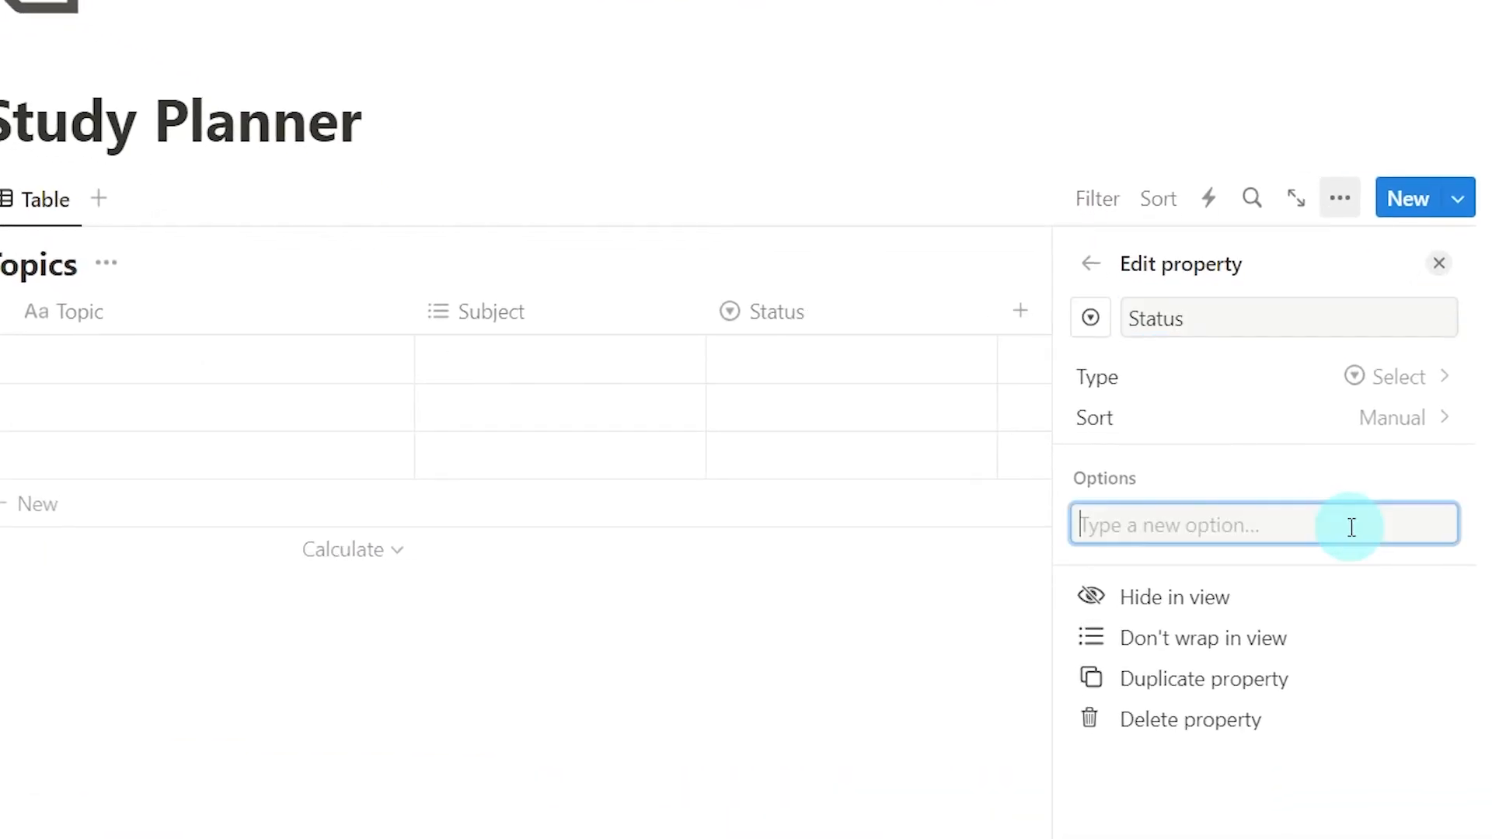
type("Not started")
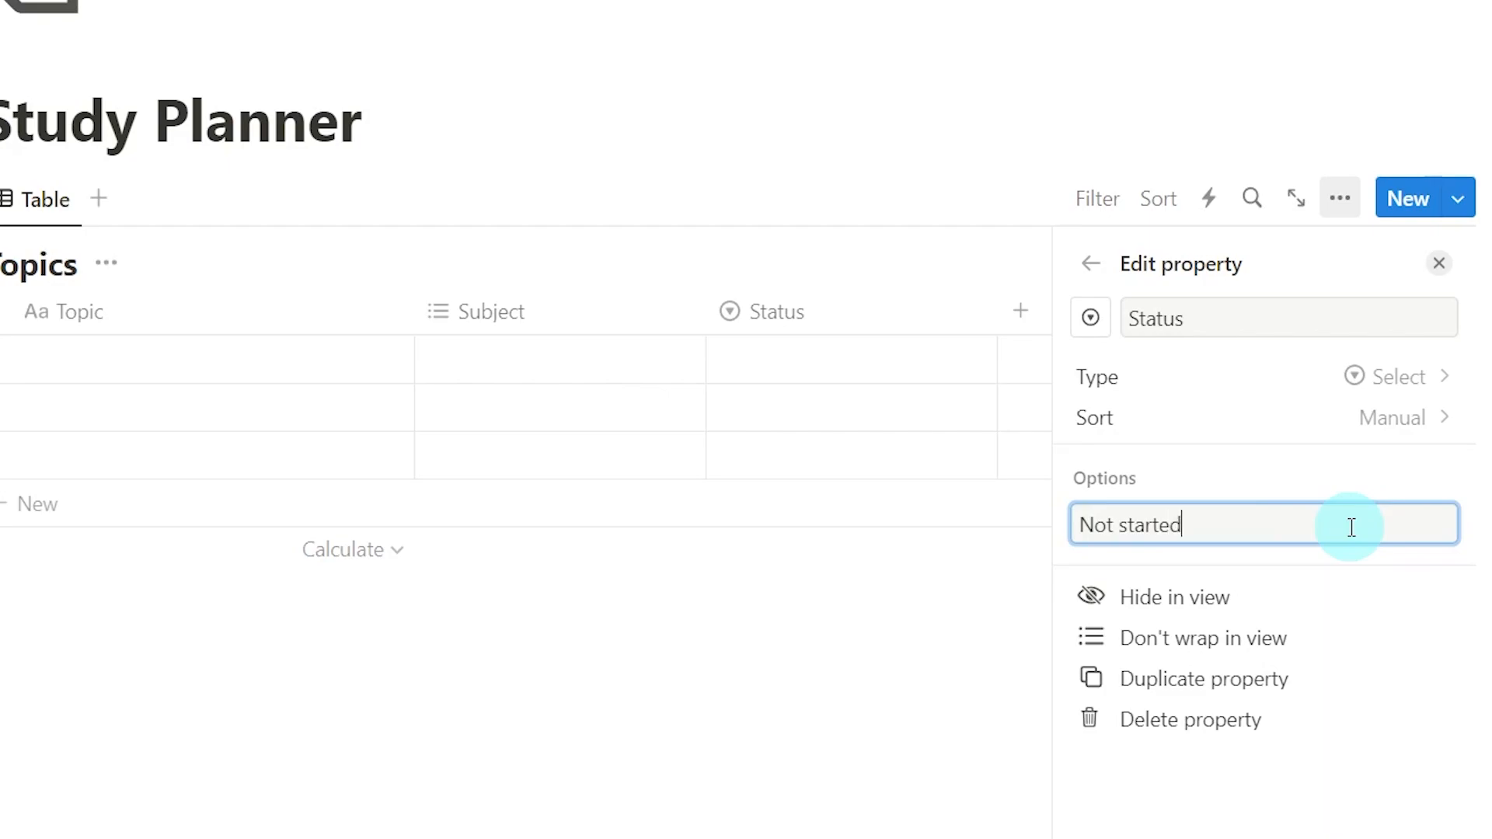
key("Return")
type("T")
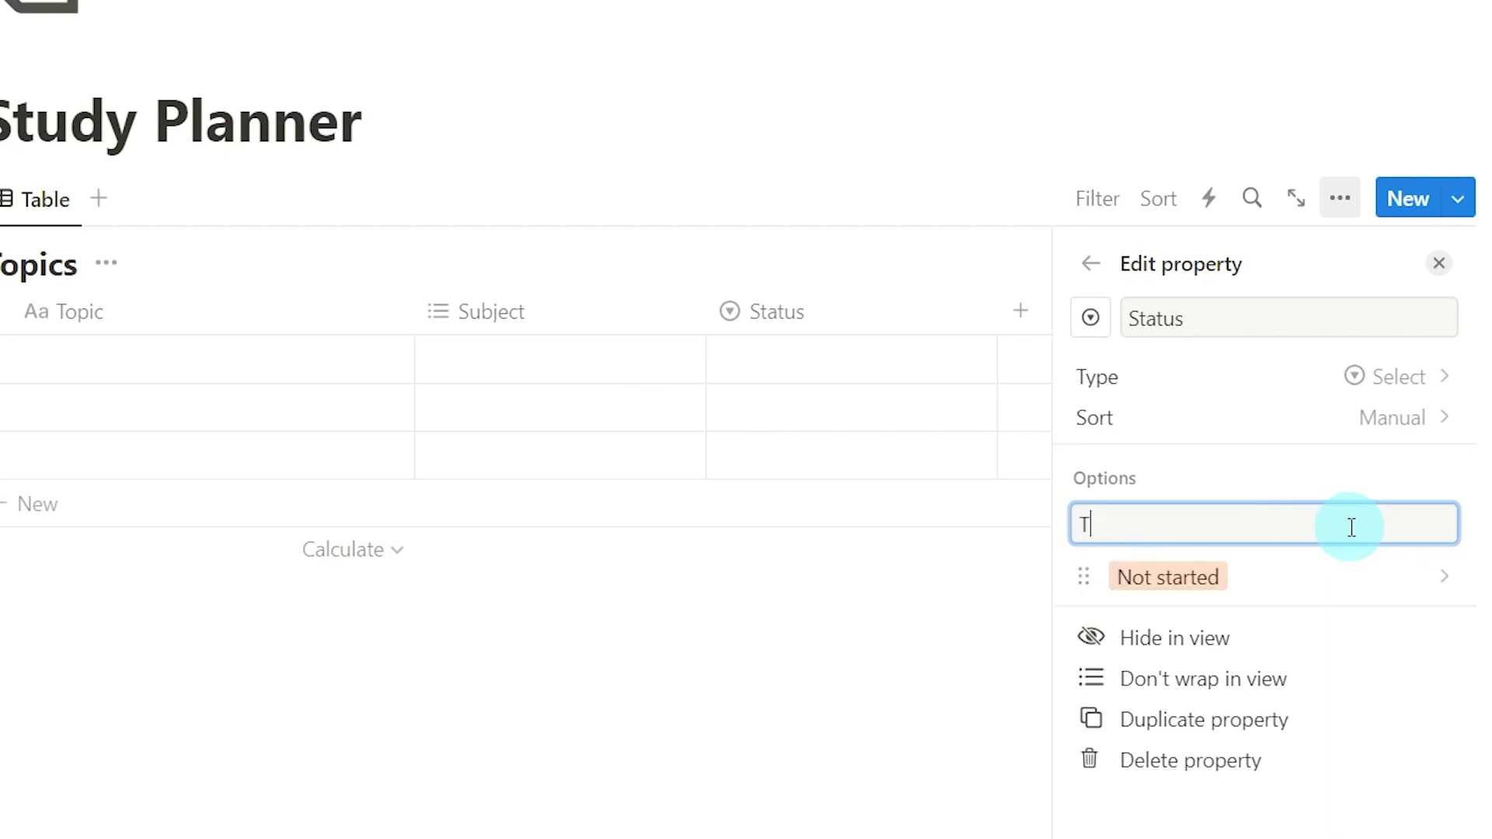
type("heory")
key("Return")
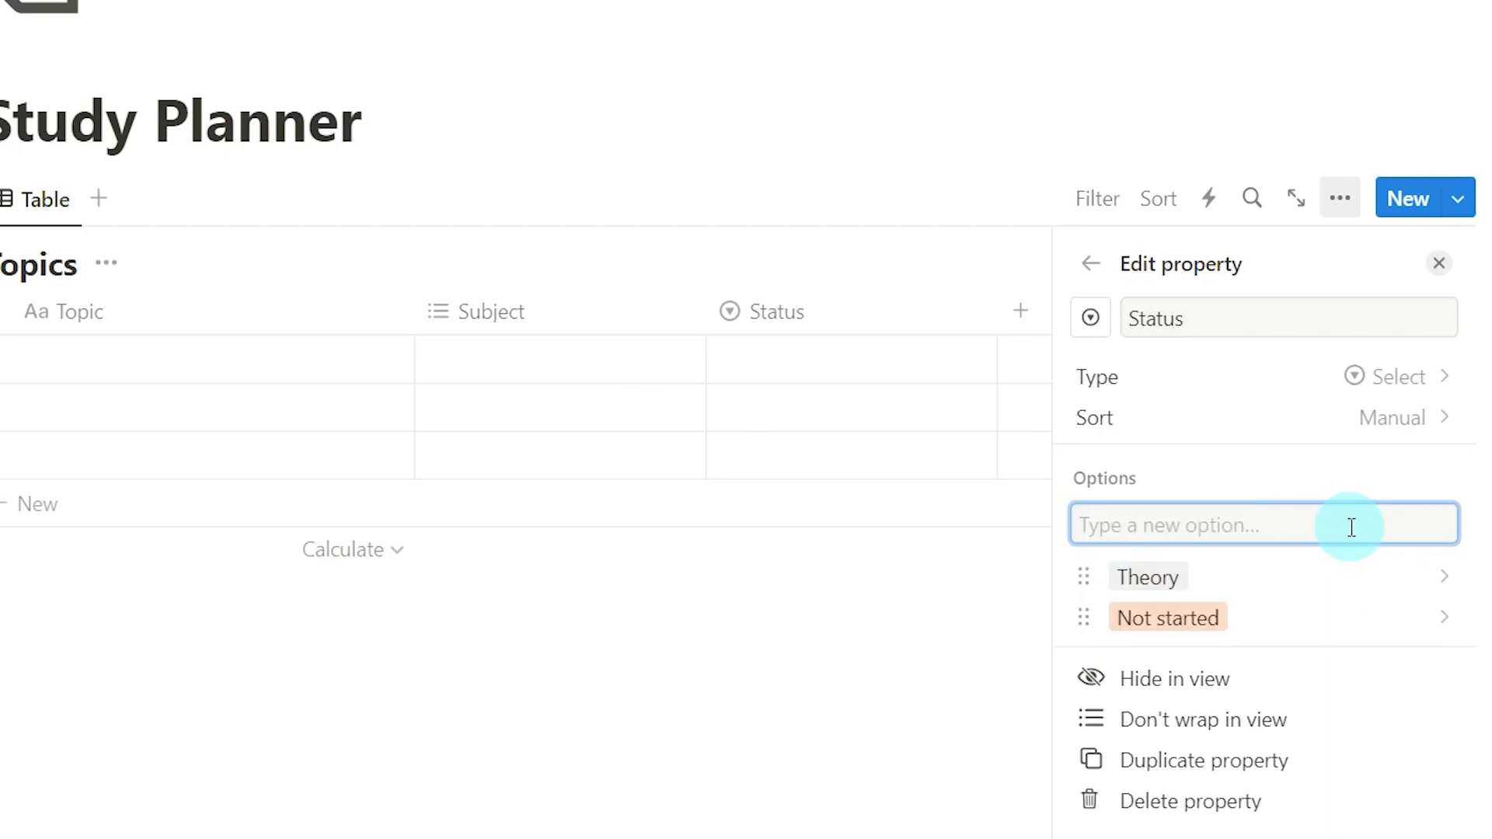
type("Exercises")
key("Return")
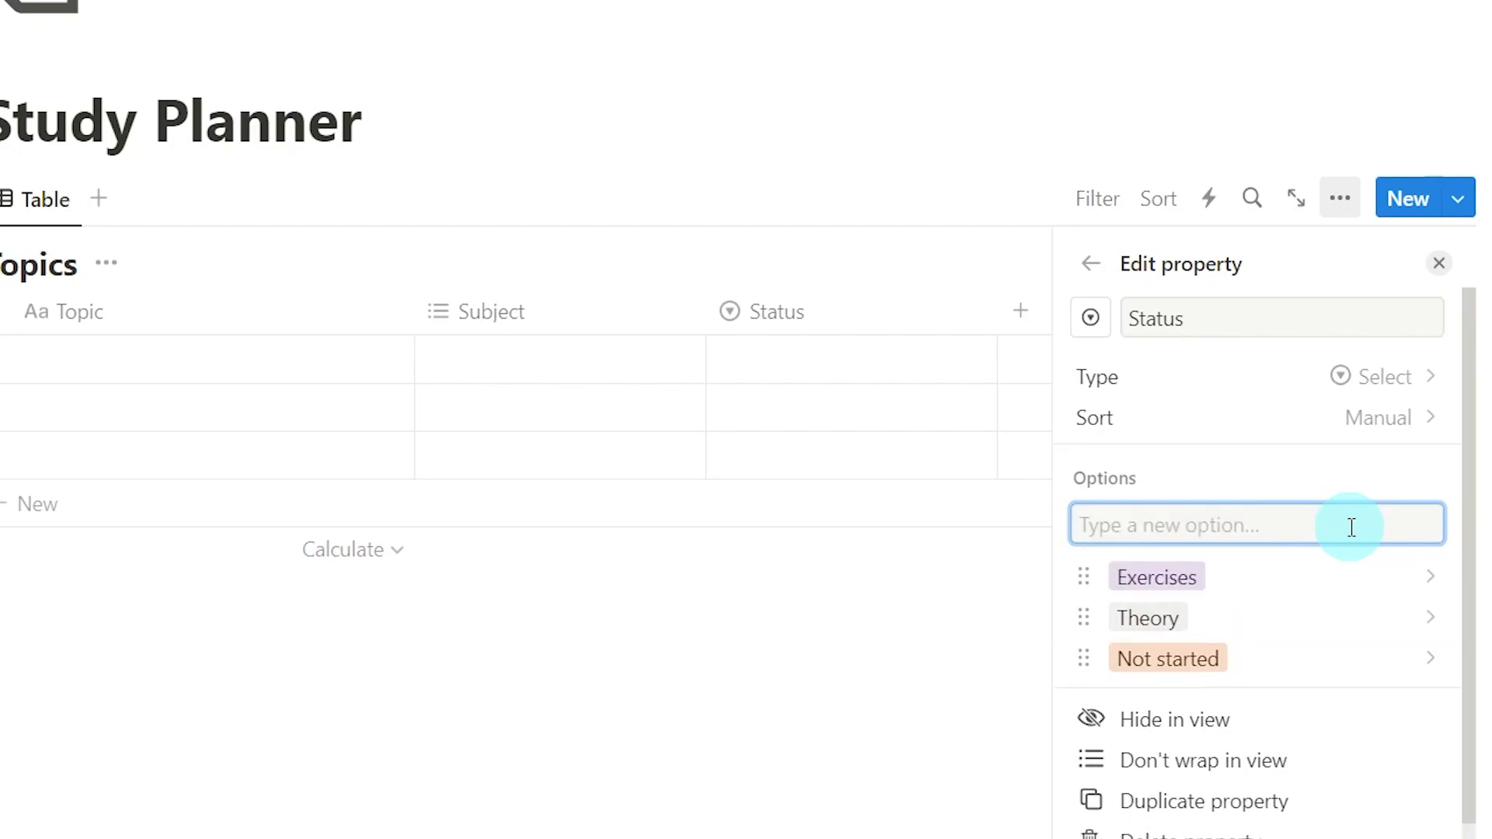
Step: Add the options R1, R2, R3 and Completed to the Status property
type("R1")
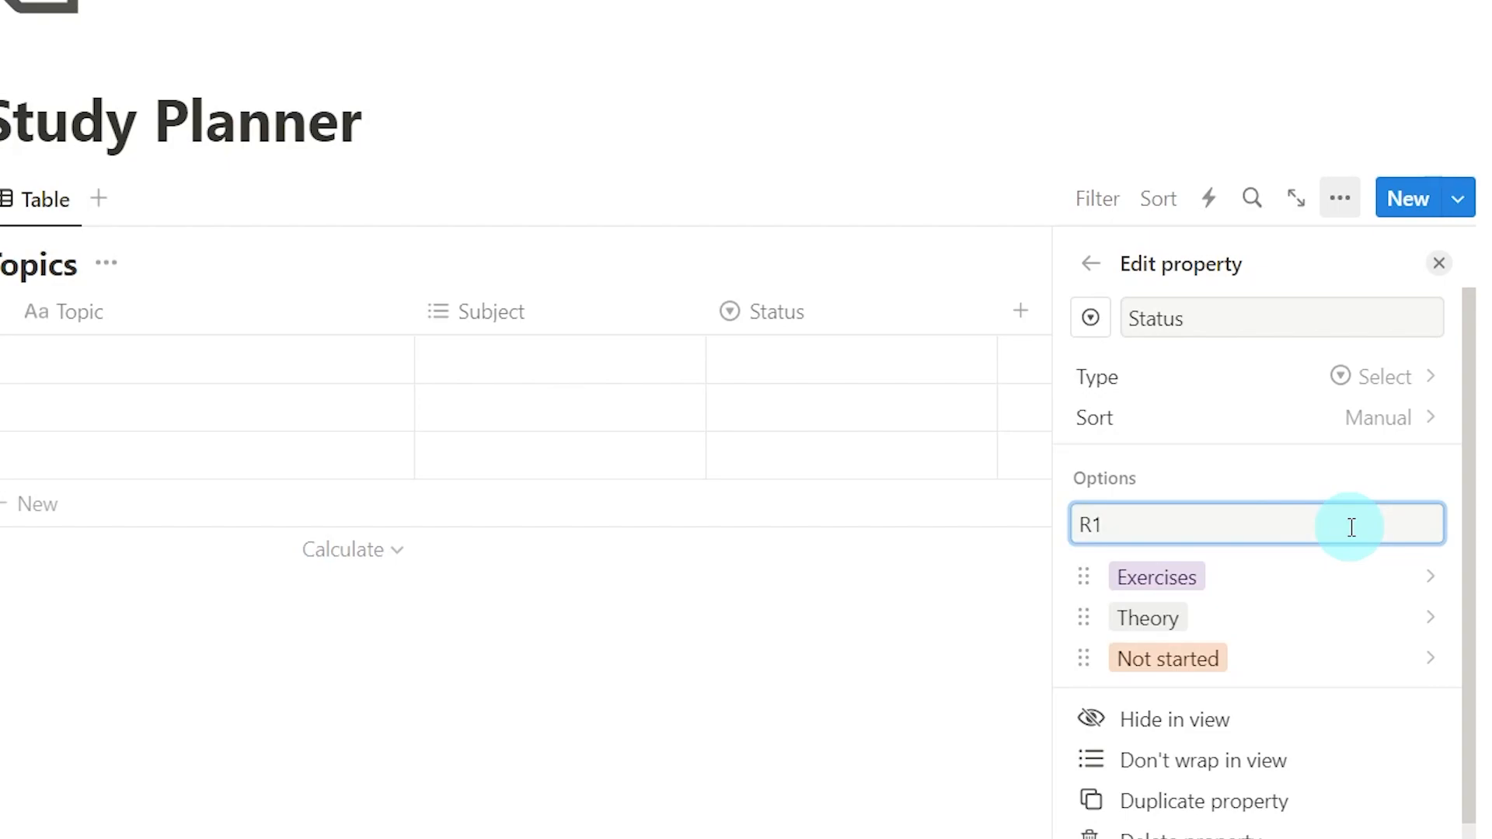
key("Return")
type("R2")
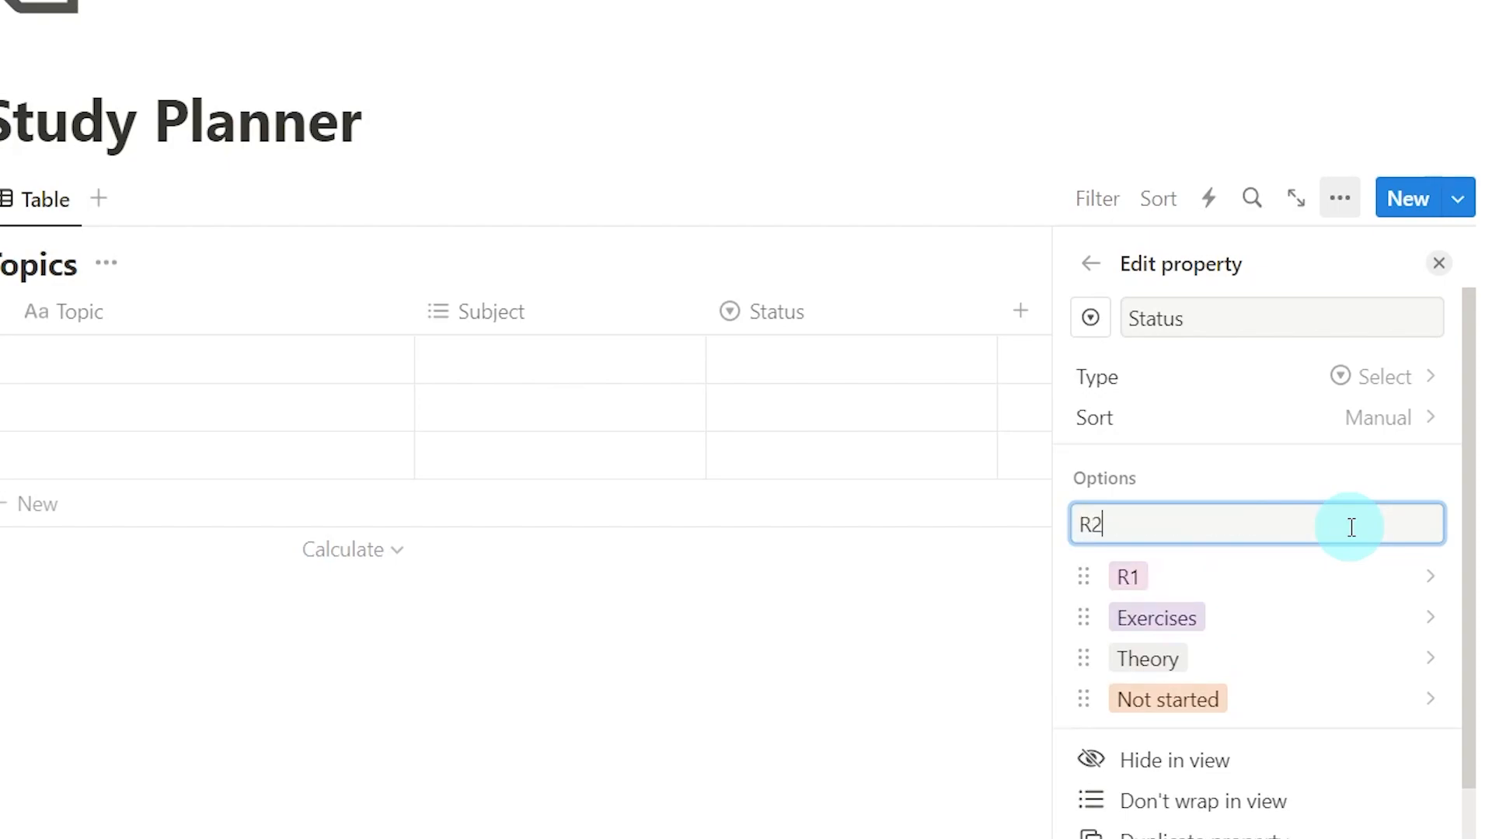
key("Return")
type("R")
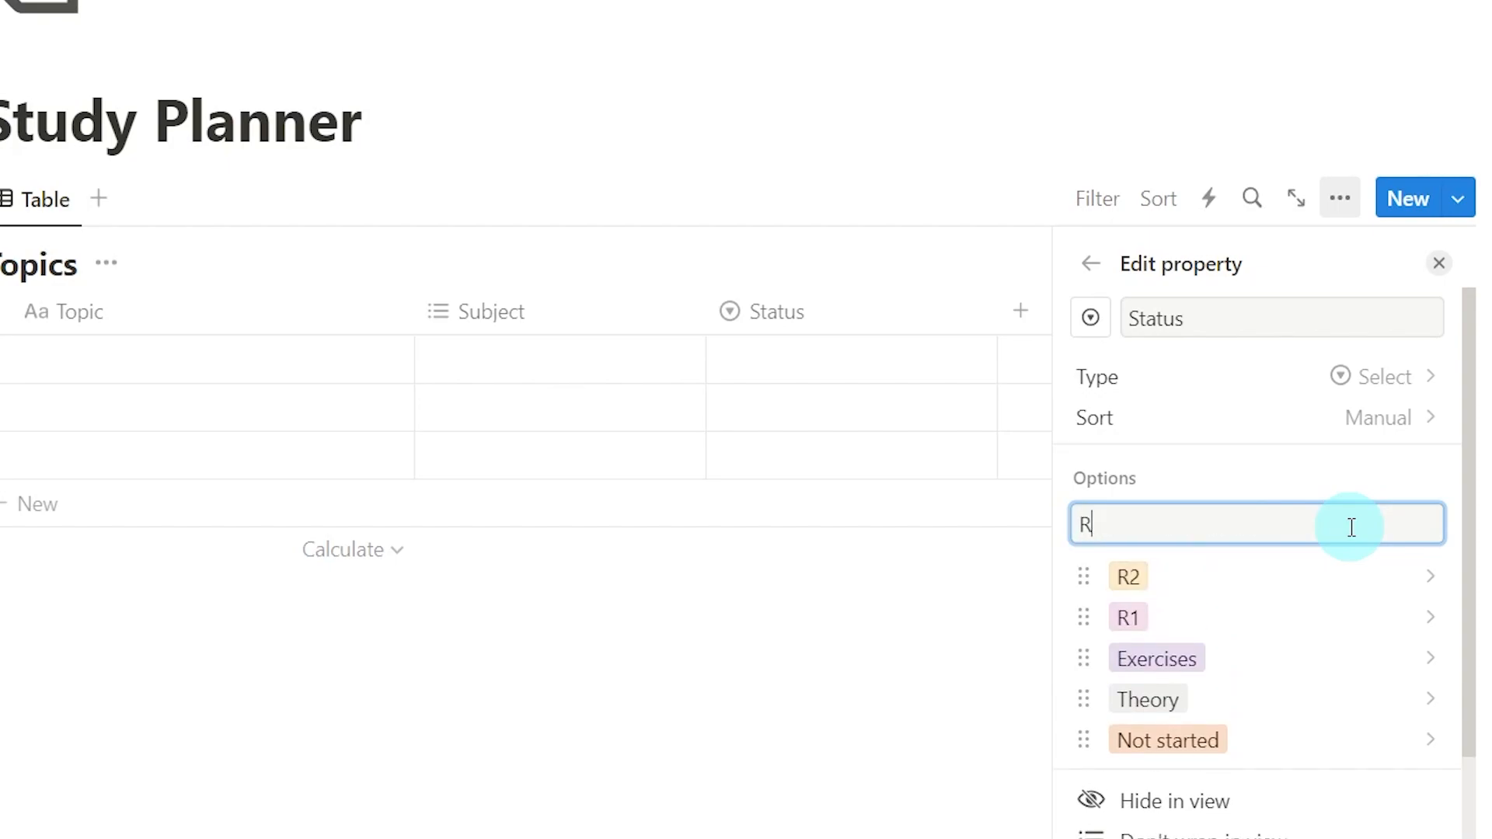
type("3")
key("Return")
type("Completed")
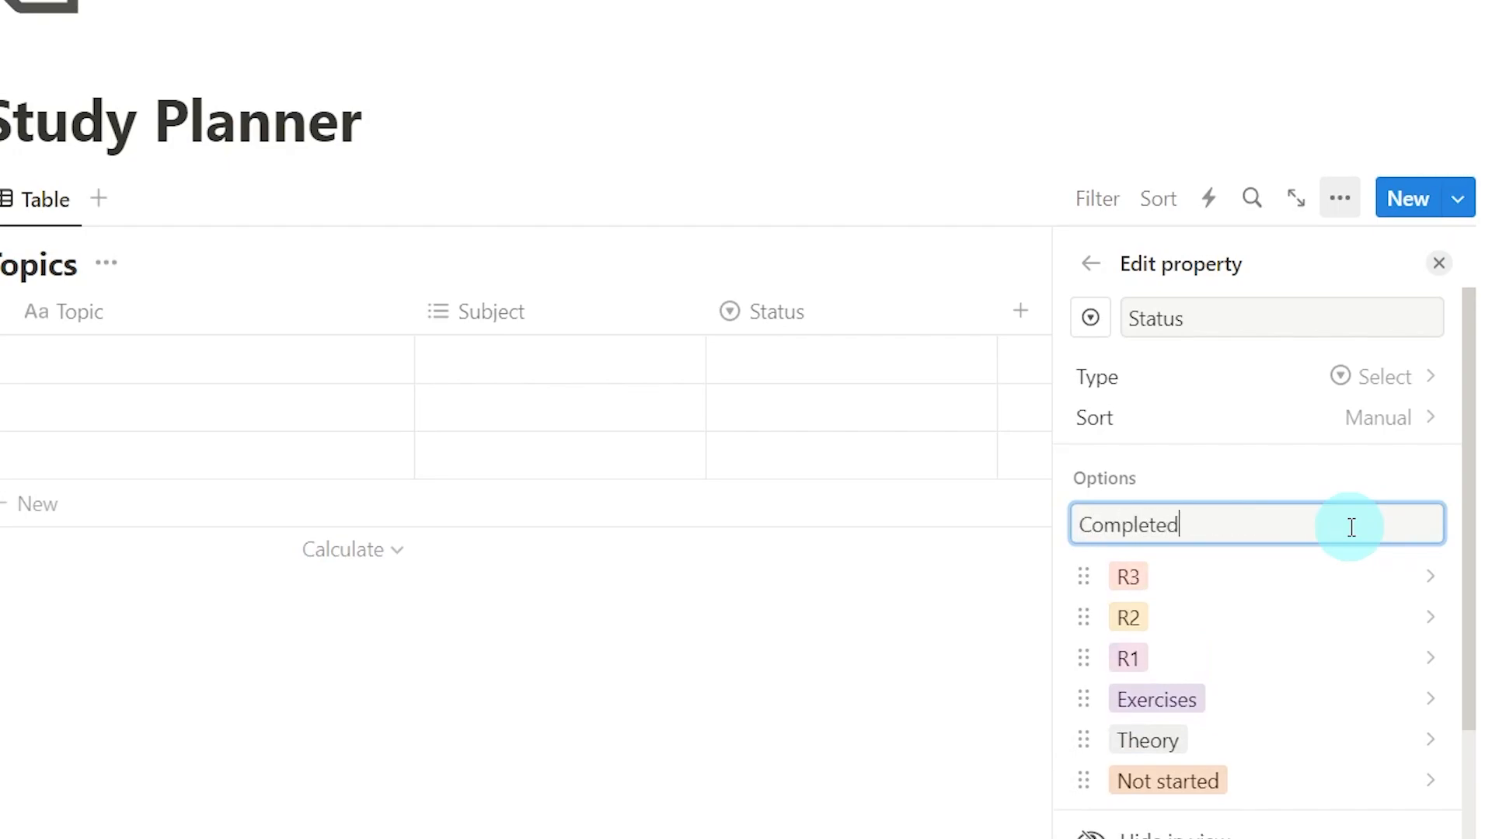
key("Return")
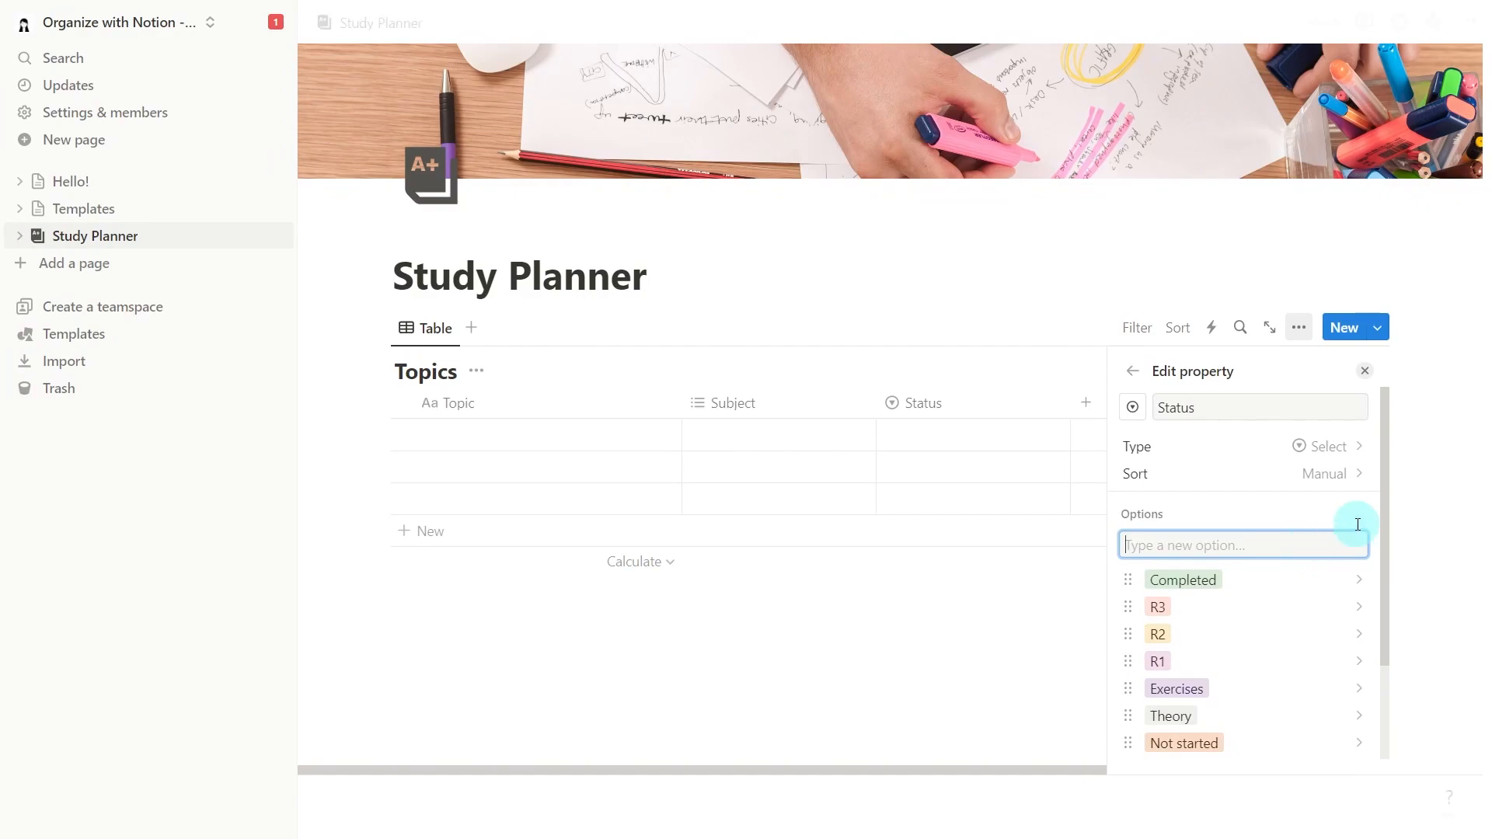
mouse_move(1385, 457)
left_mouse_down()
mouse_move(1385, 475)
mouse_move(1385, 448)
left_mouse_up()
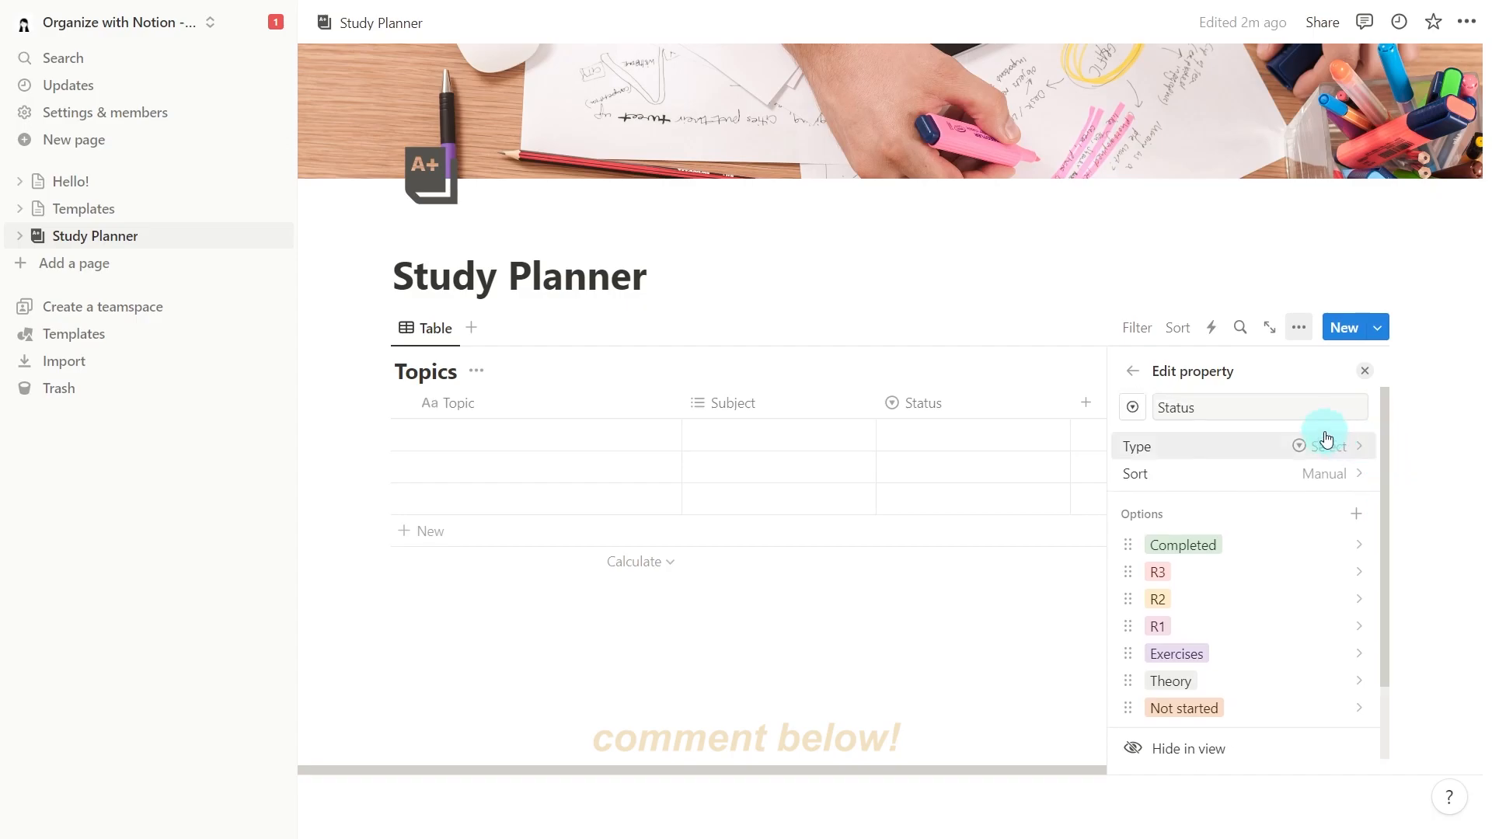
Step: Add a new Number property named "Order" to the Topics database
left_click(1134, 373)
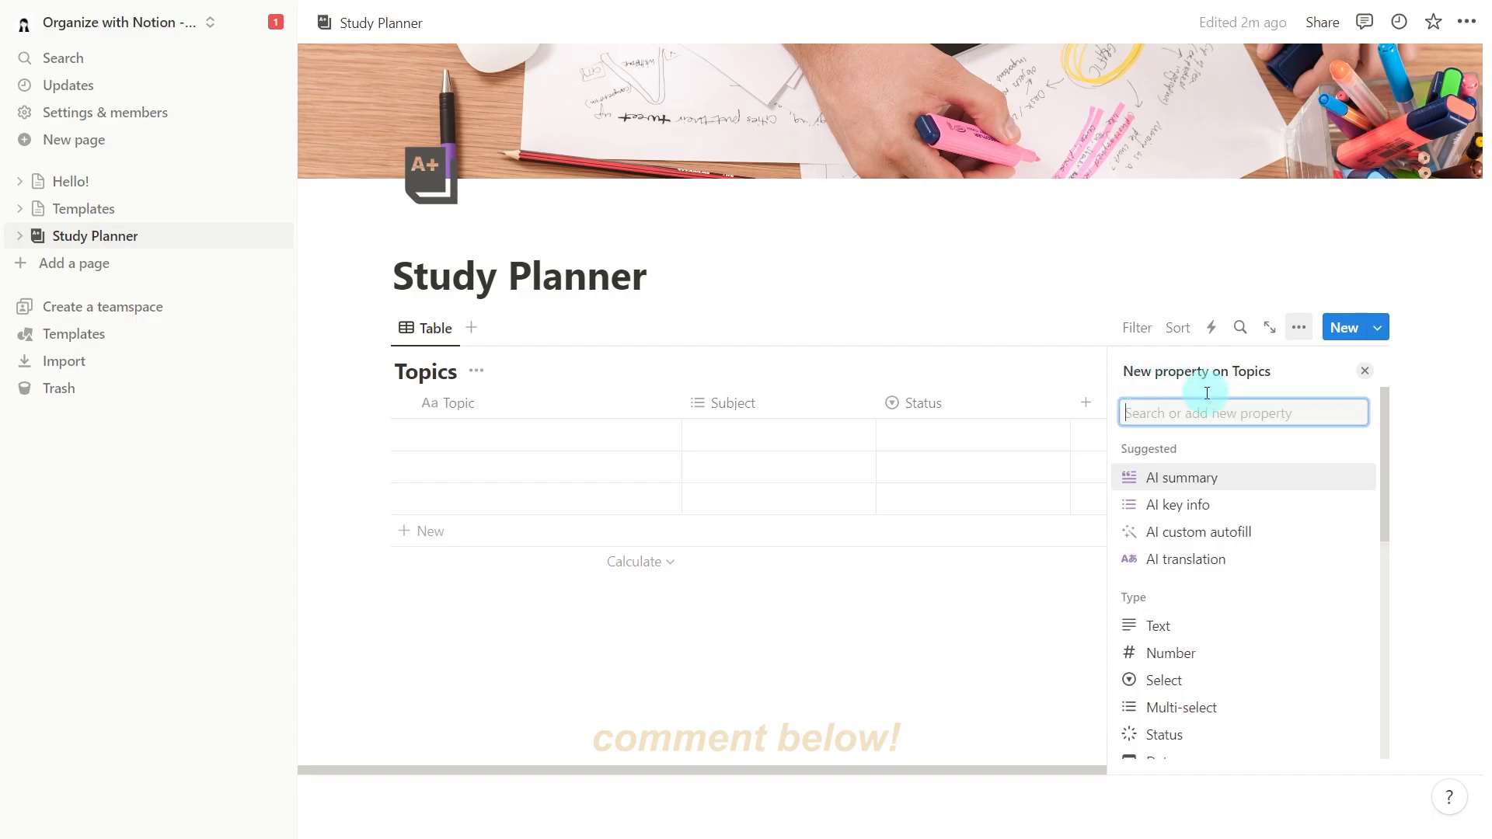
type("nu")
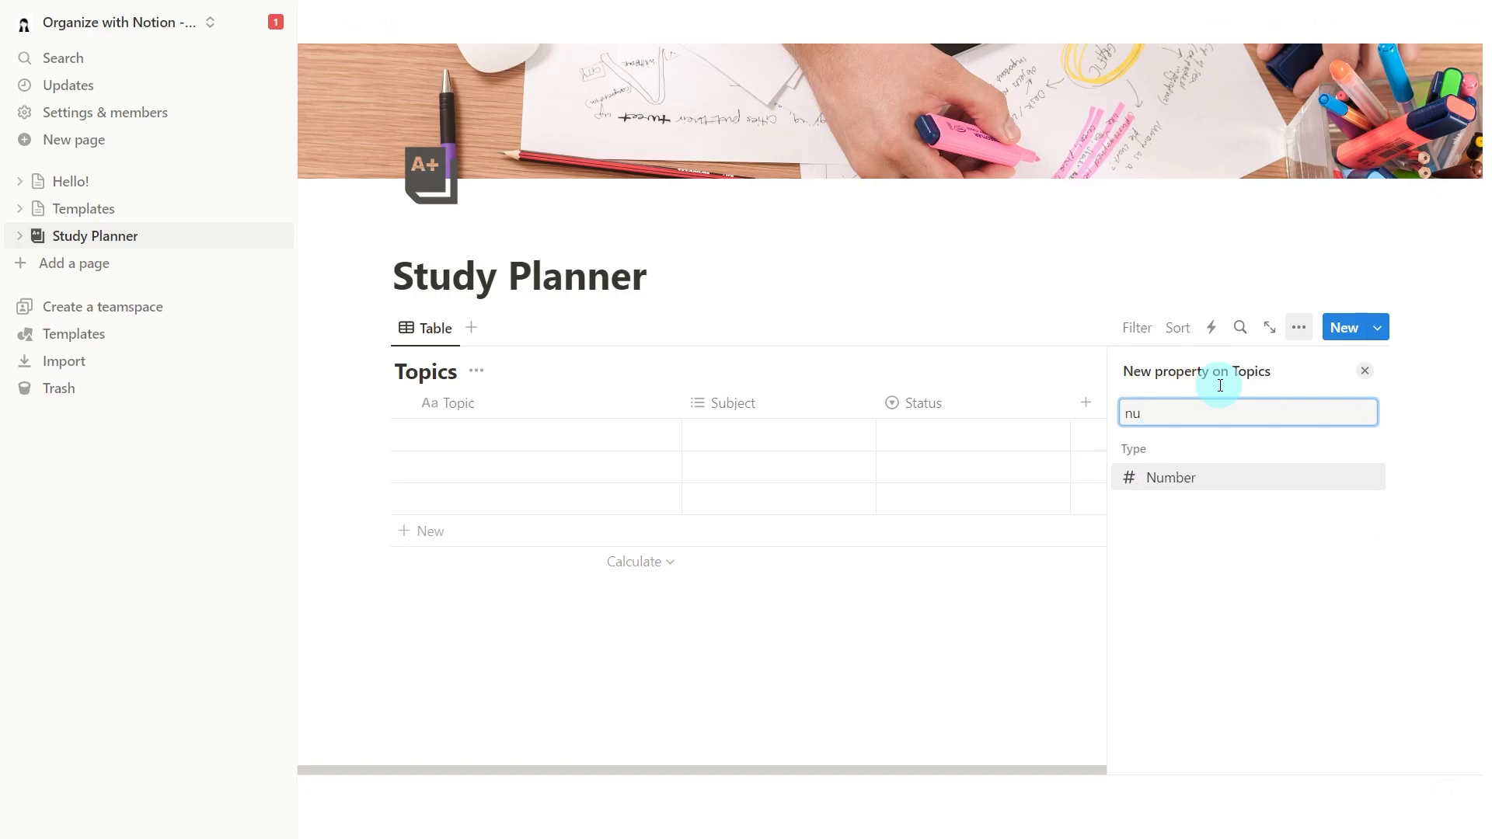
key("Return")
type("Order")
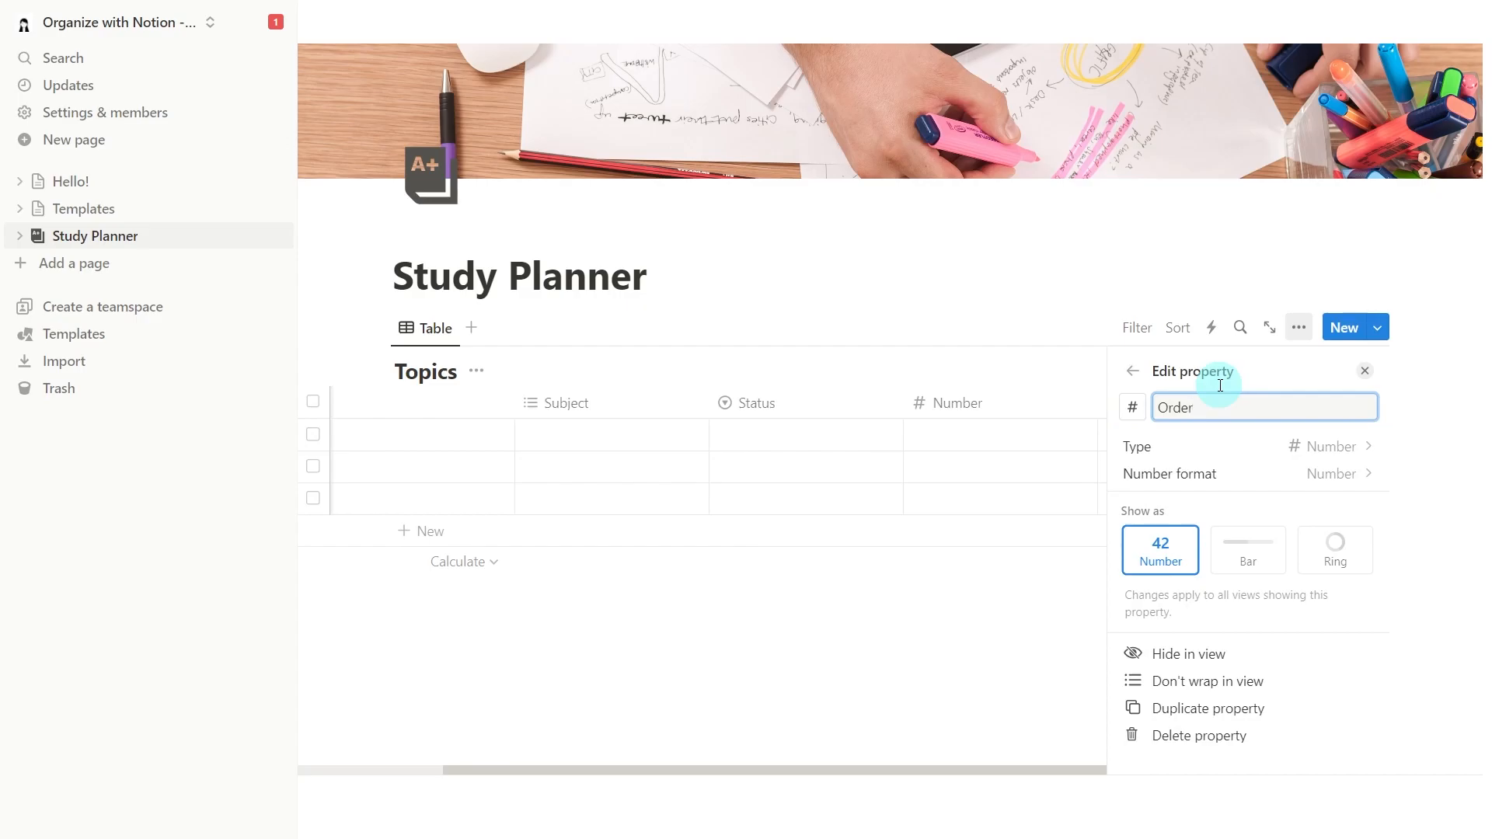
Step: Add a new Select property named "Week" to the Topics database
left_click(1134, 372)
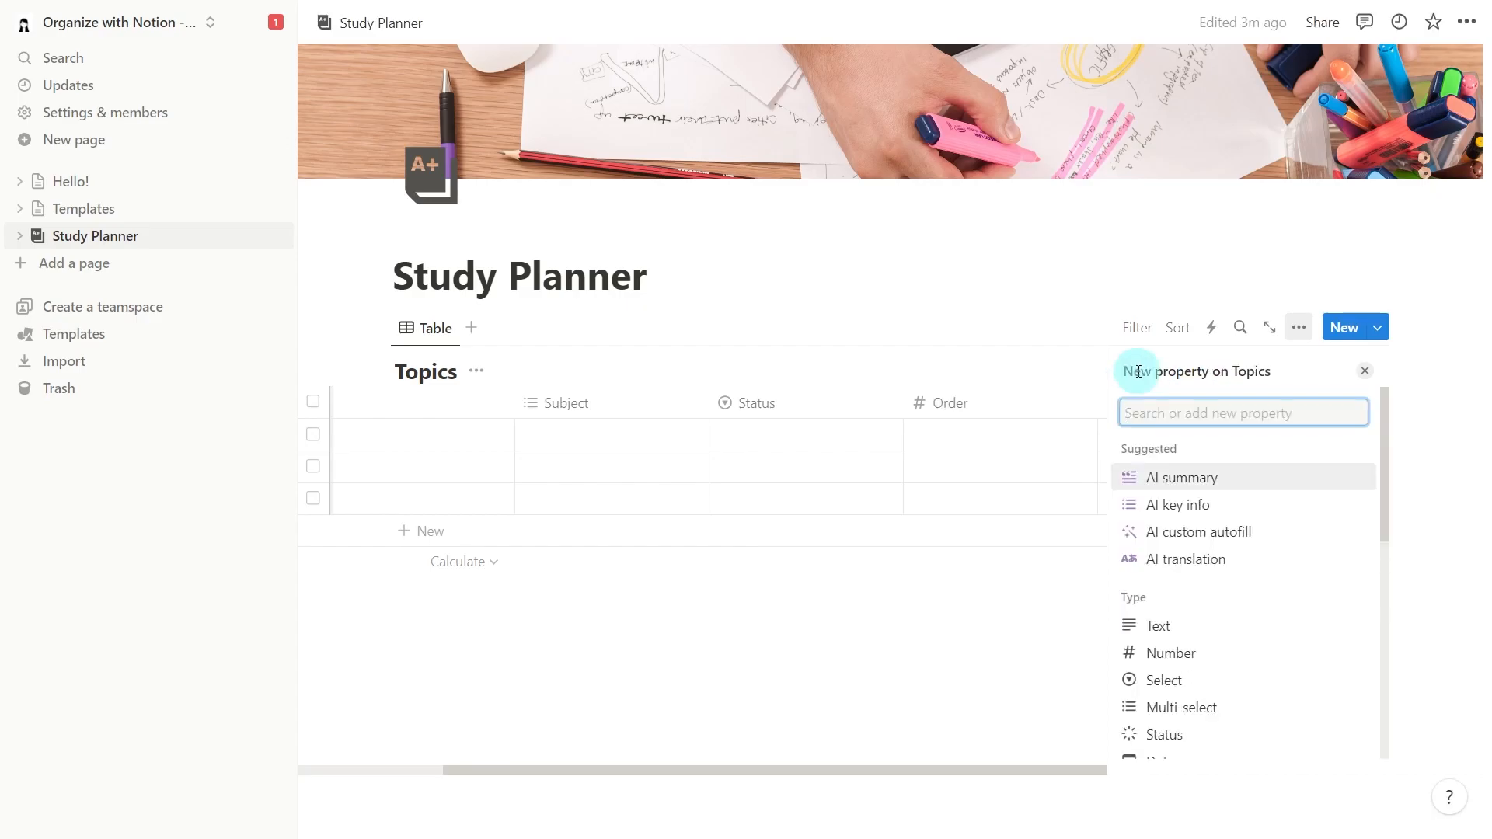
left_click(1234, 680)
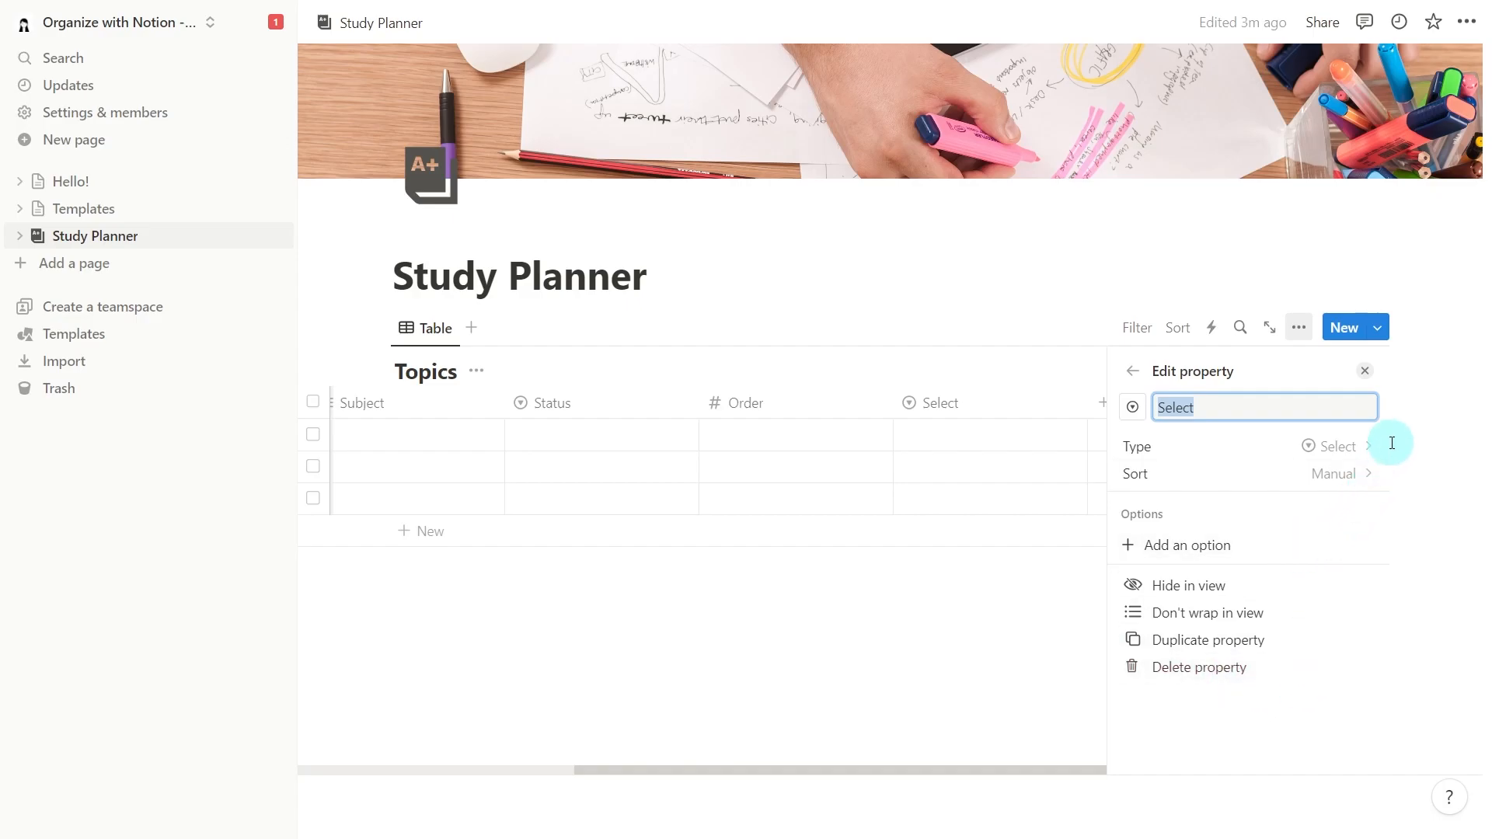
type("Week")
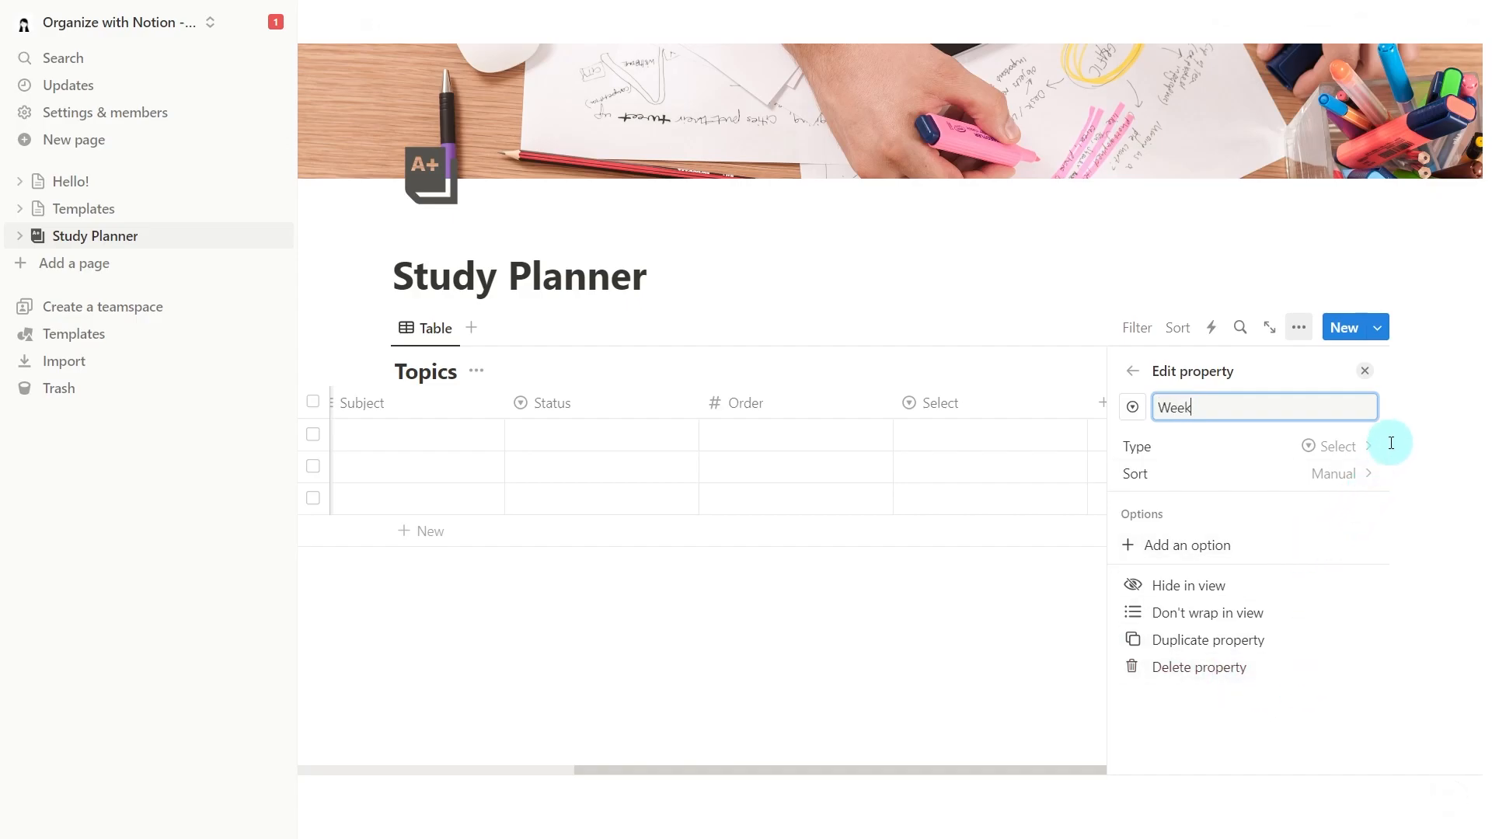
Step: Enter "Week 1 (10 - 16 SEP)" as an option of the Week property and close the property settings
left_click(1303, 537)
type("Week 1 (10 -")
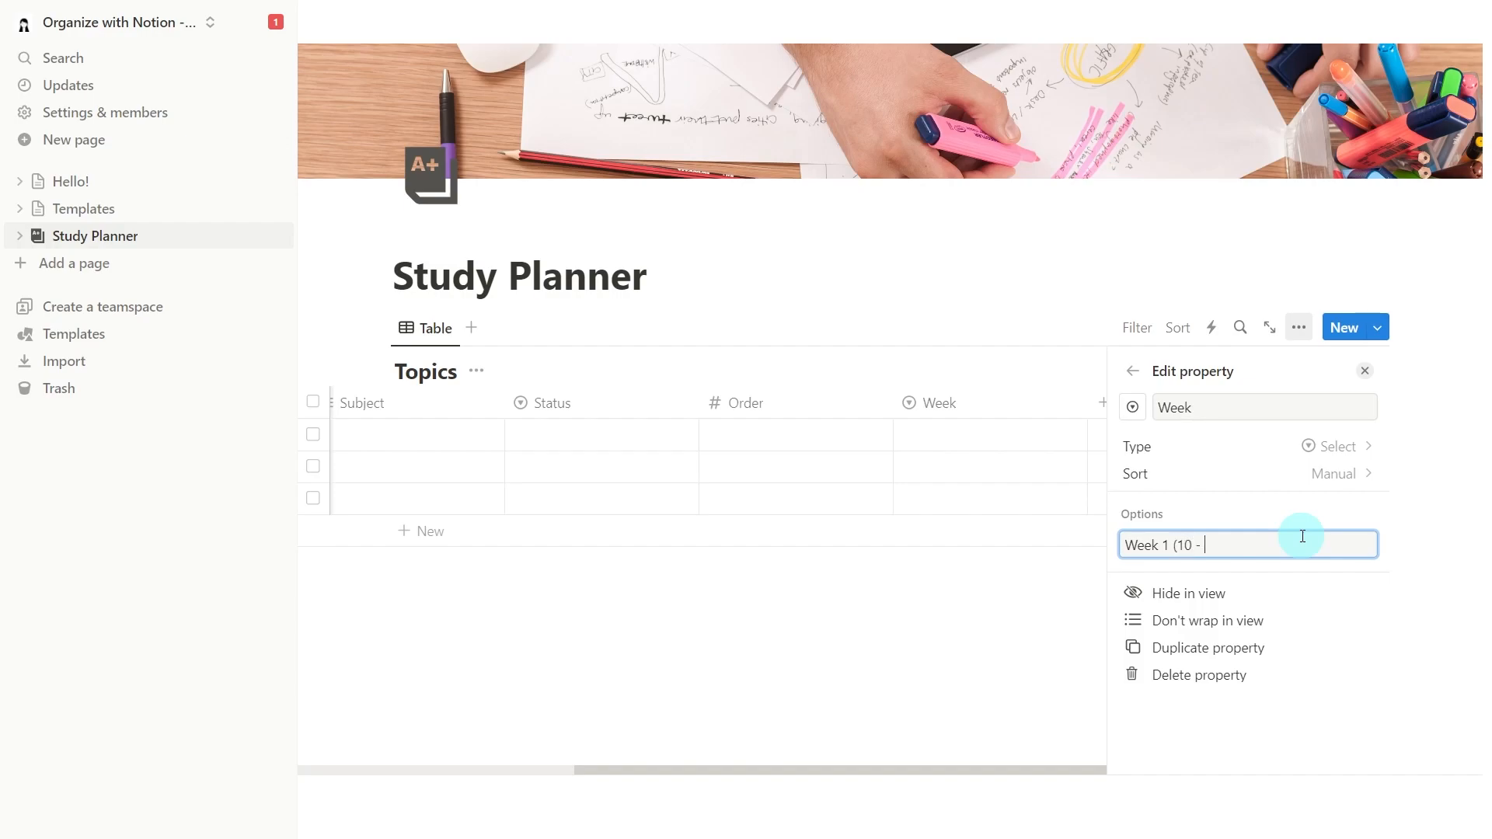
type(" 16 SEP")
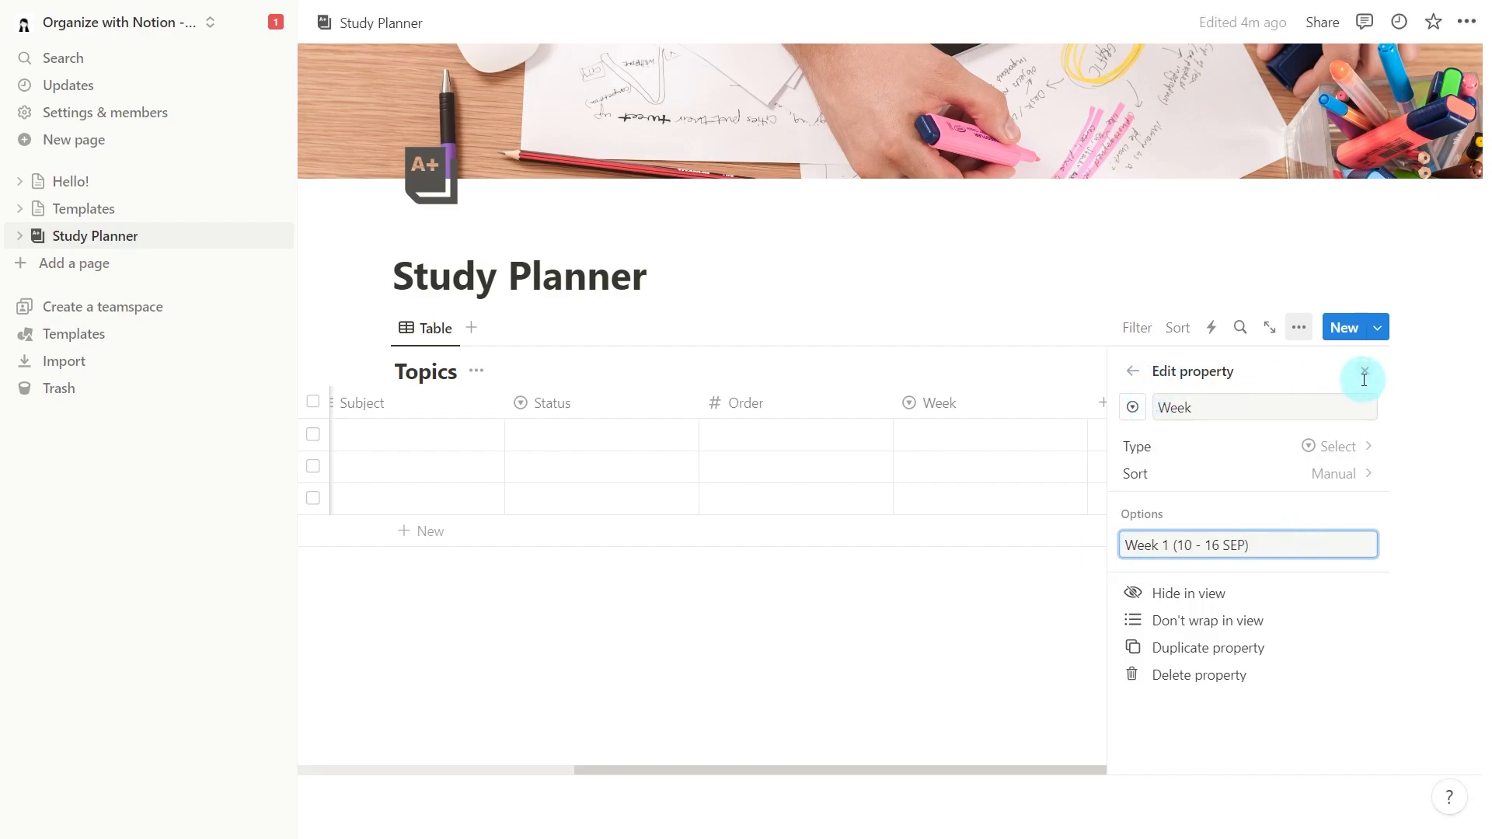
left_click(1078, 576)
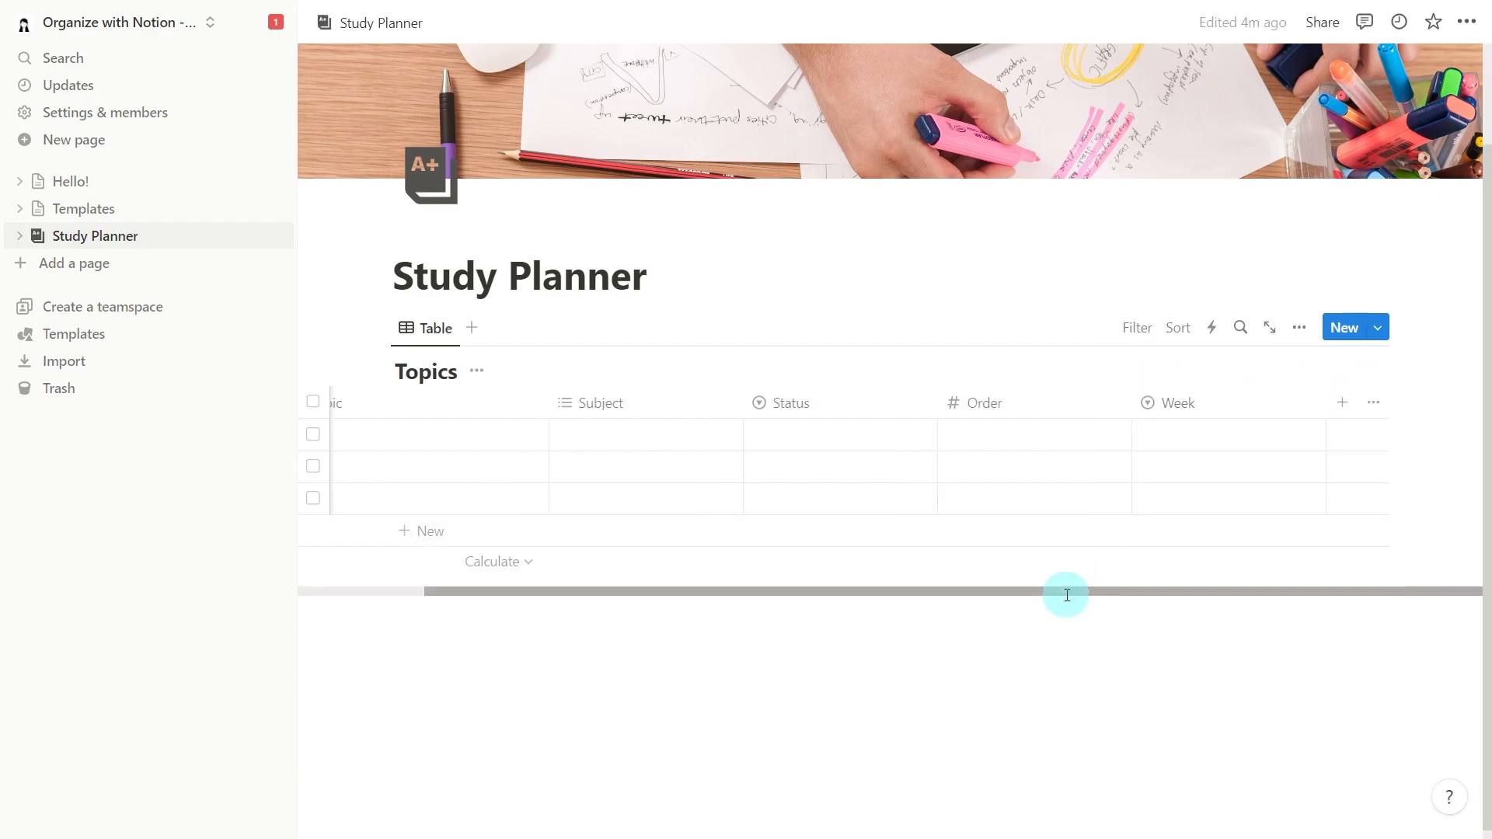
Step: Open the layout settings of the Topics table view
left_click(1298, 330)
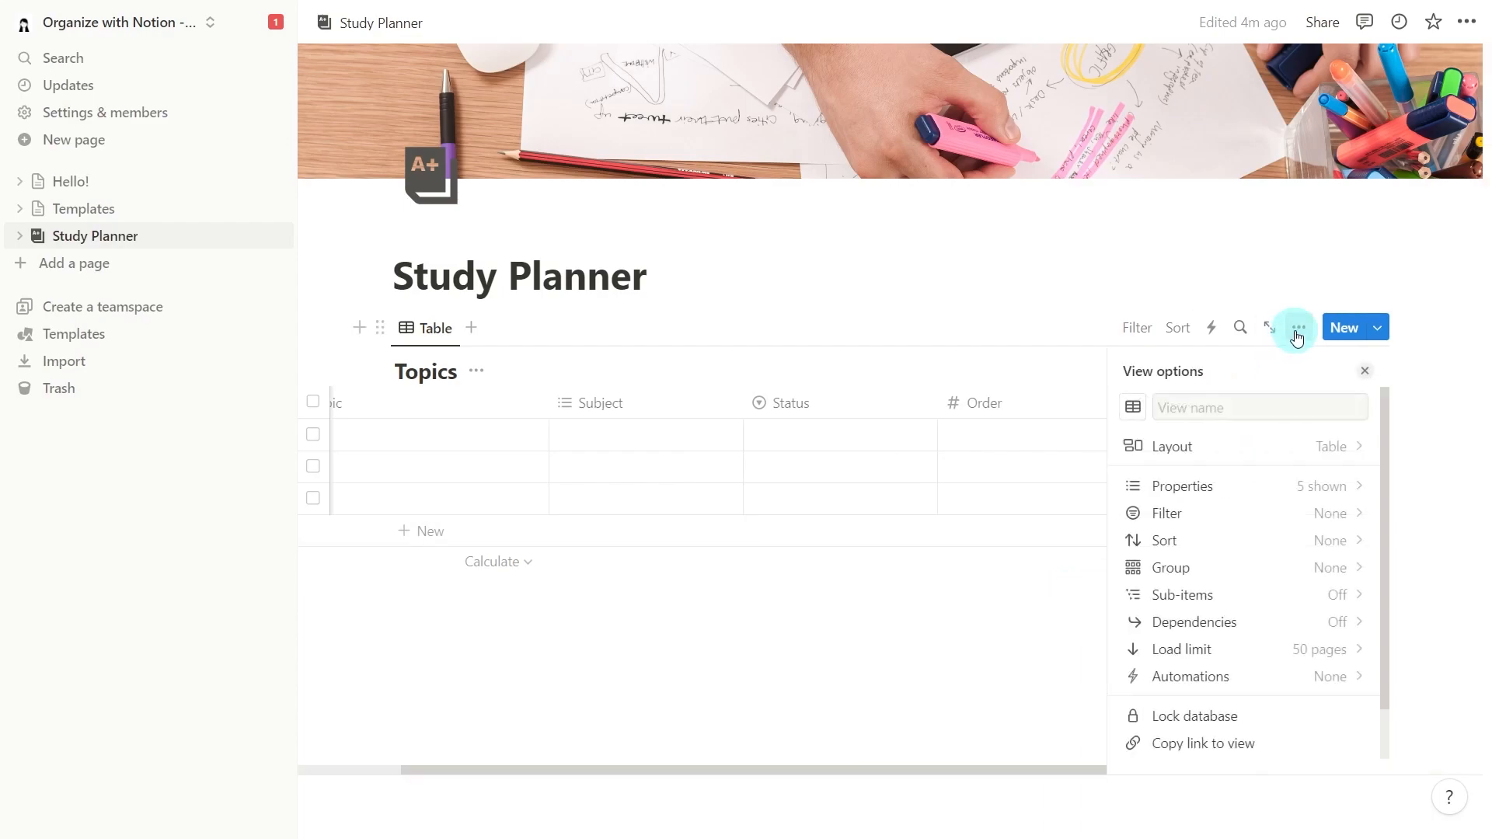
left_click(1266, 447)
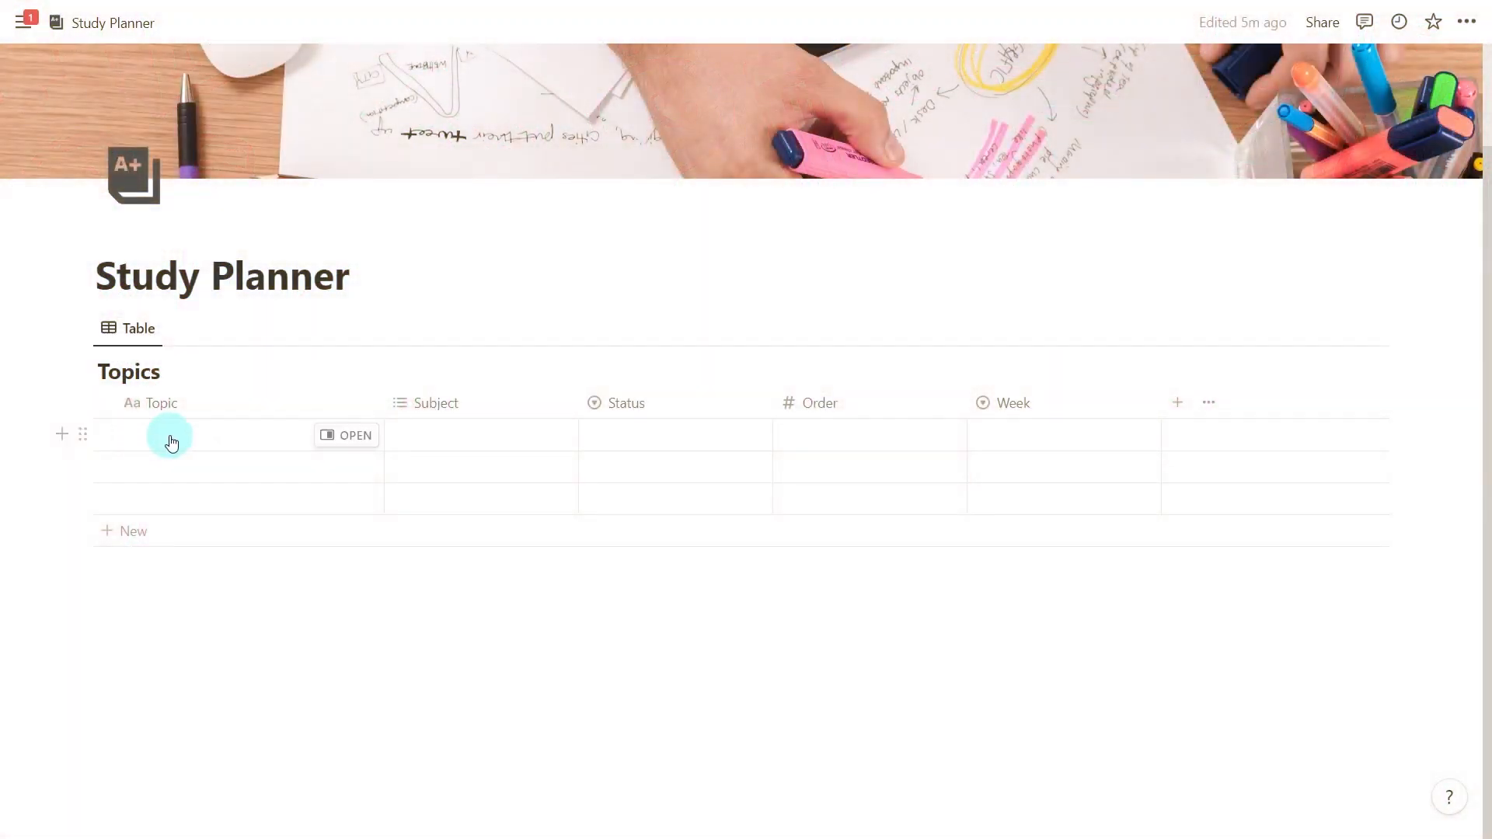
Step: Enter the topic "Simple past tense" in the first row of the Topics table and set its Subject to English
left_click(249, 437)
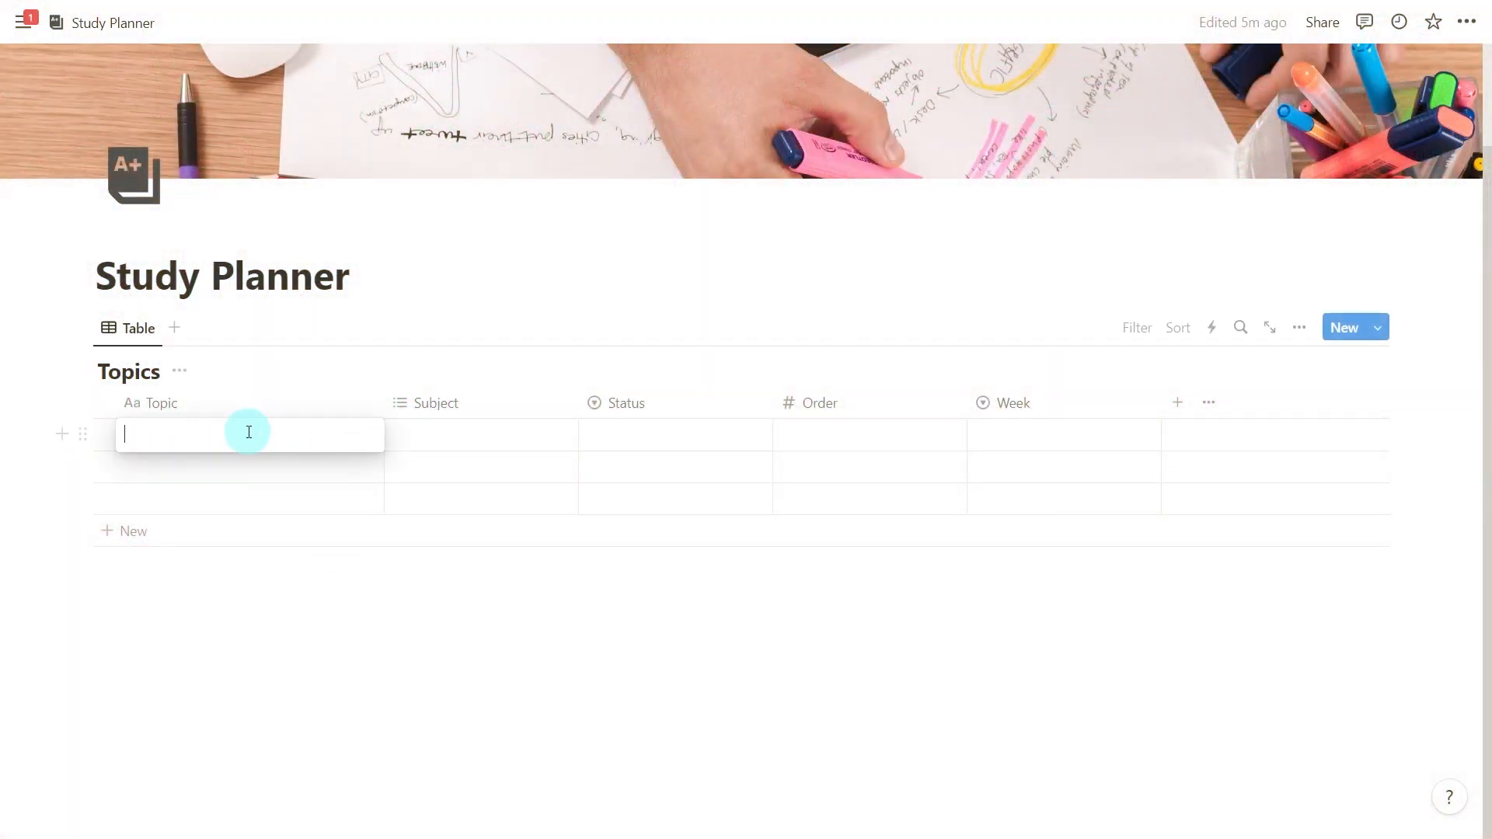
type("Simple past tense")
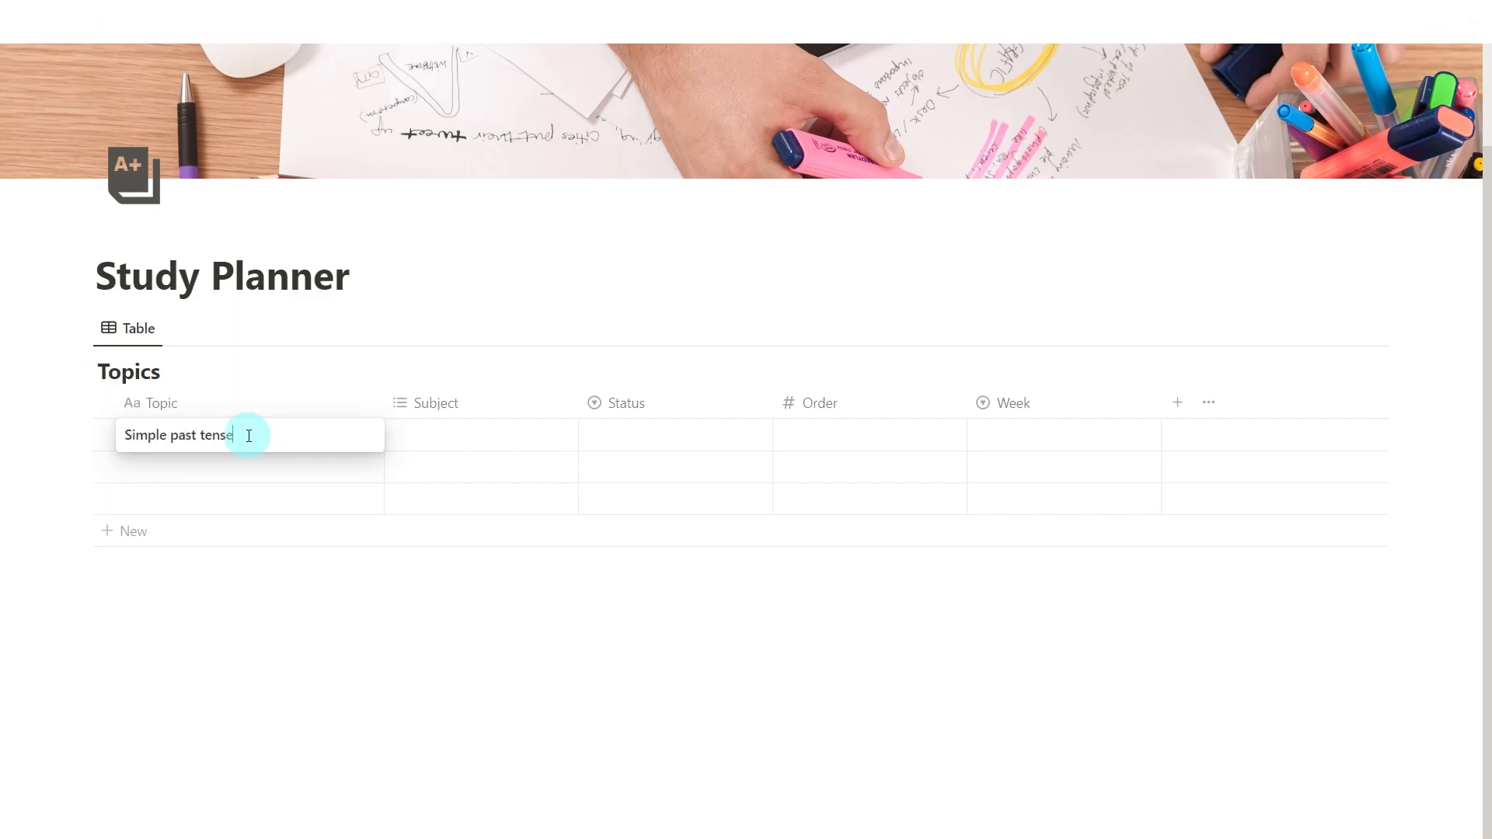
key("Tab")
key("Return")
type("Engl")
key("Return")
key("Escape")
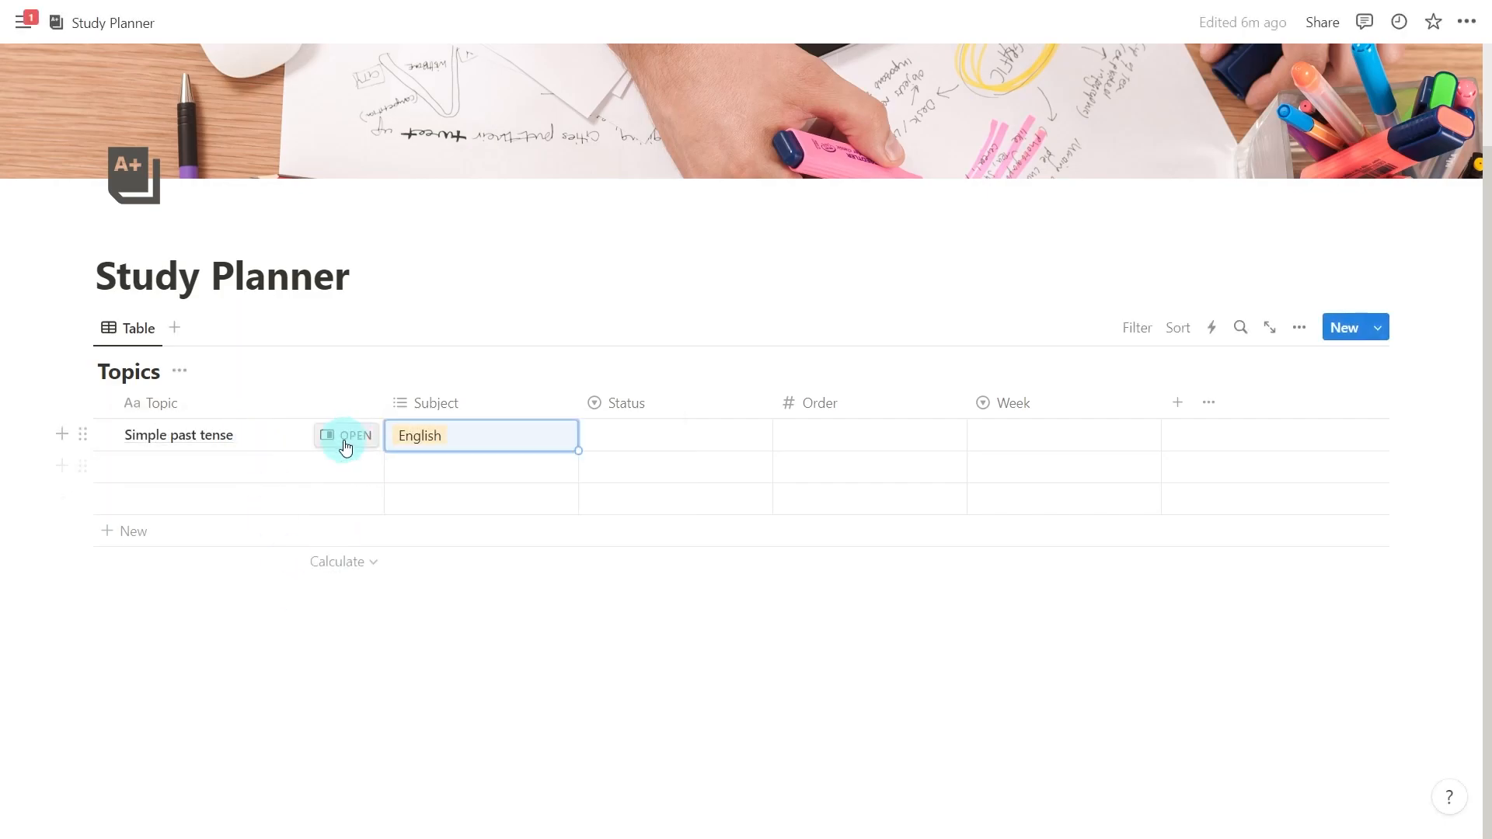
Step: Open the "Simple past tense" page, set its Status to Not started and its Order to 1, and close it
left_click(344, 445)
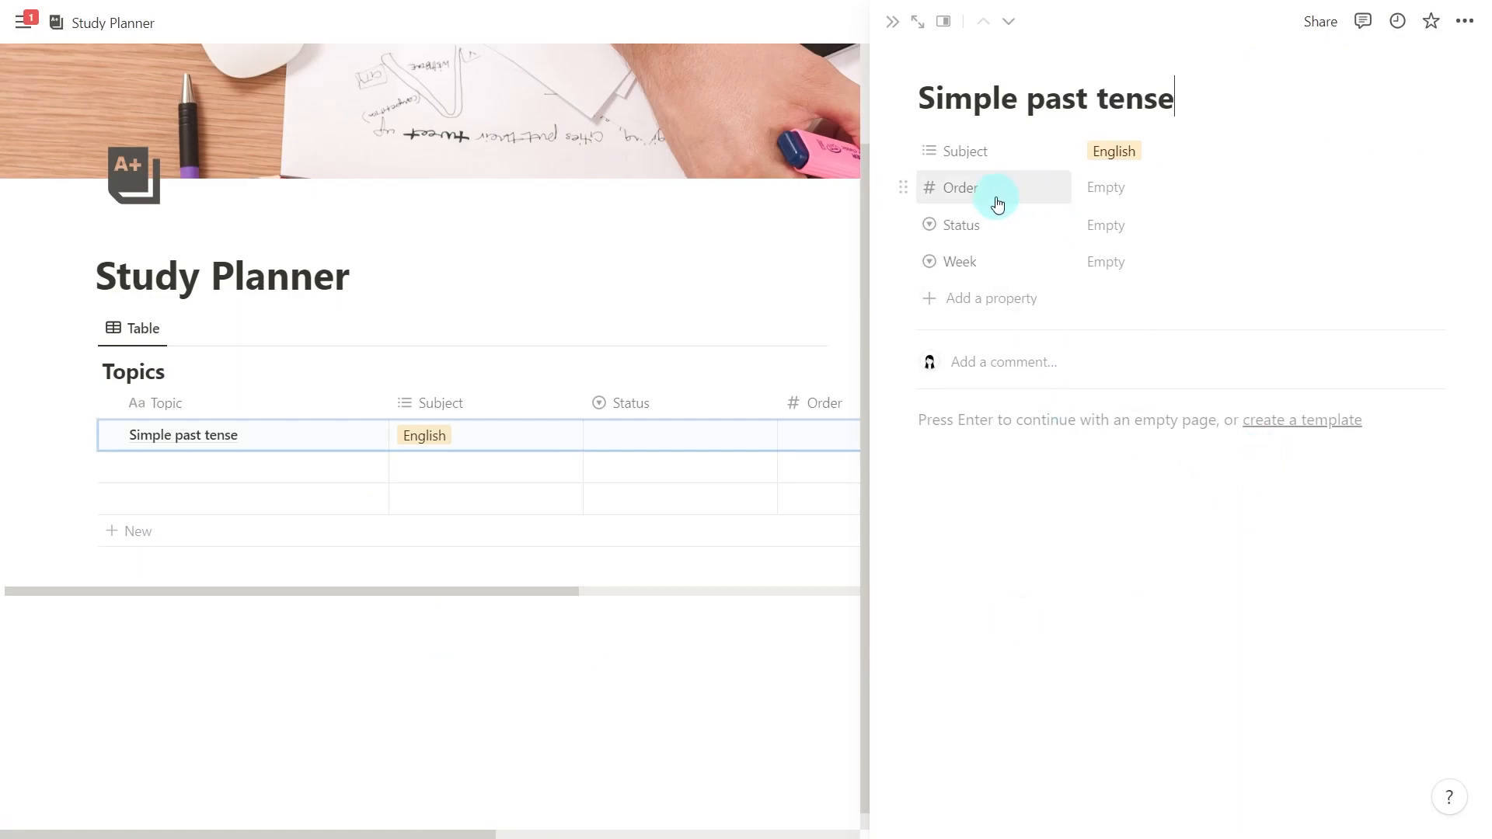
left_click(1142, 226)
left_click(1147, 443)
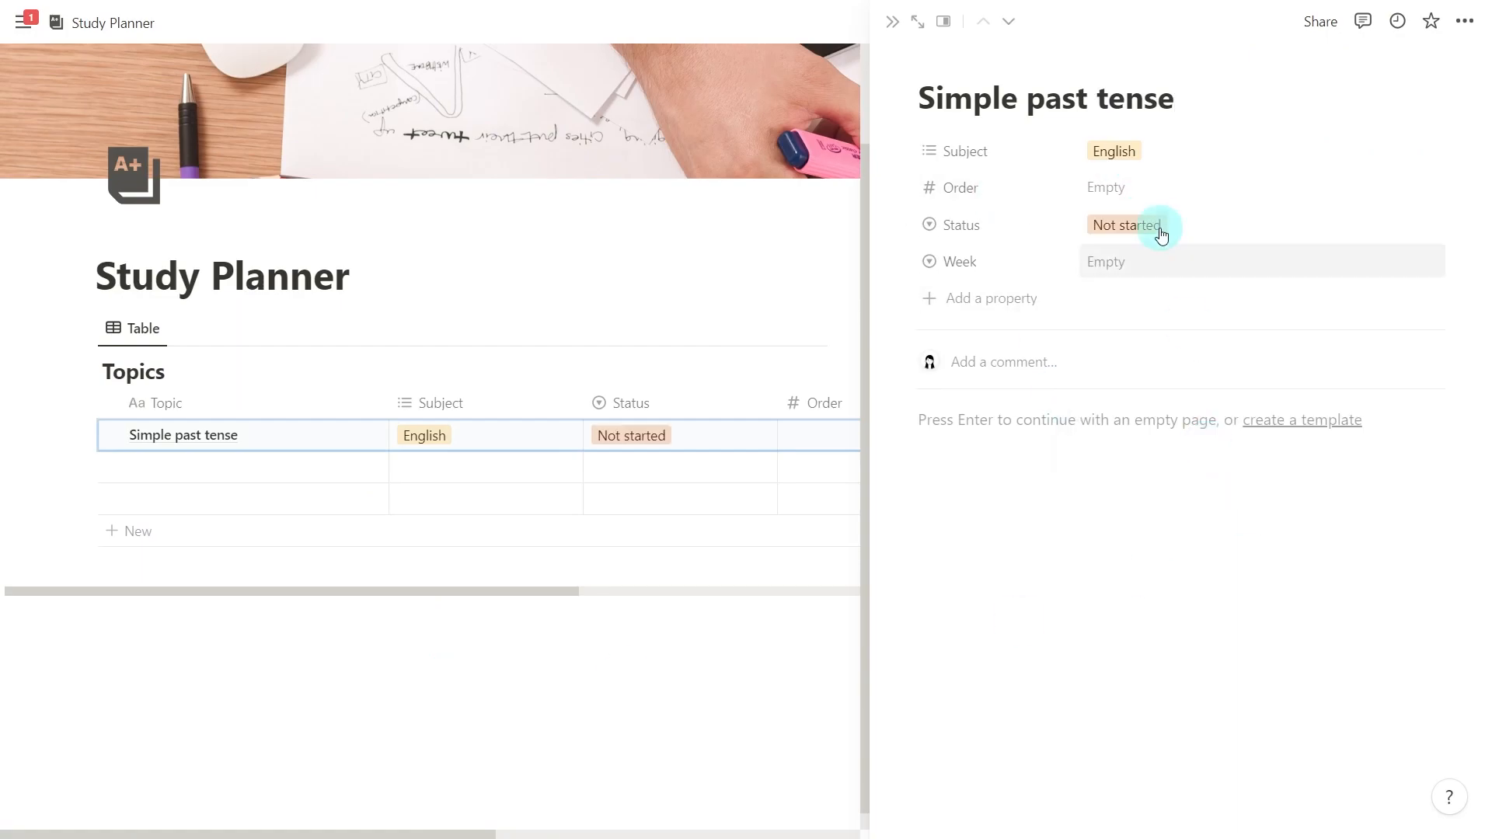
left_click(1192, 190)
type("1")
left_click(1262, 523)
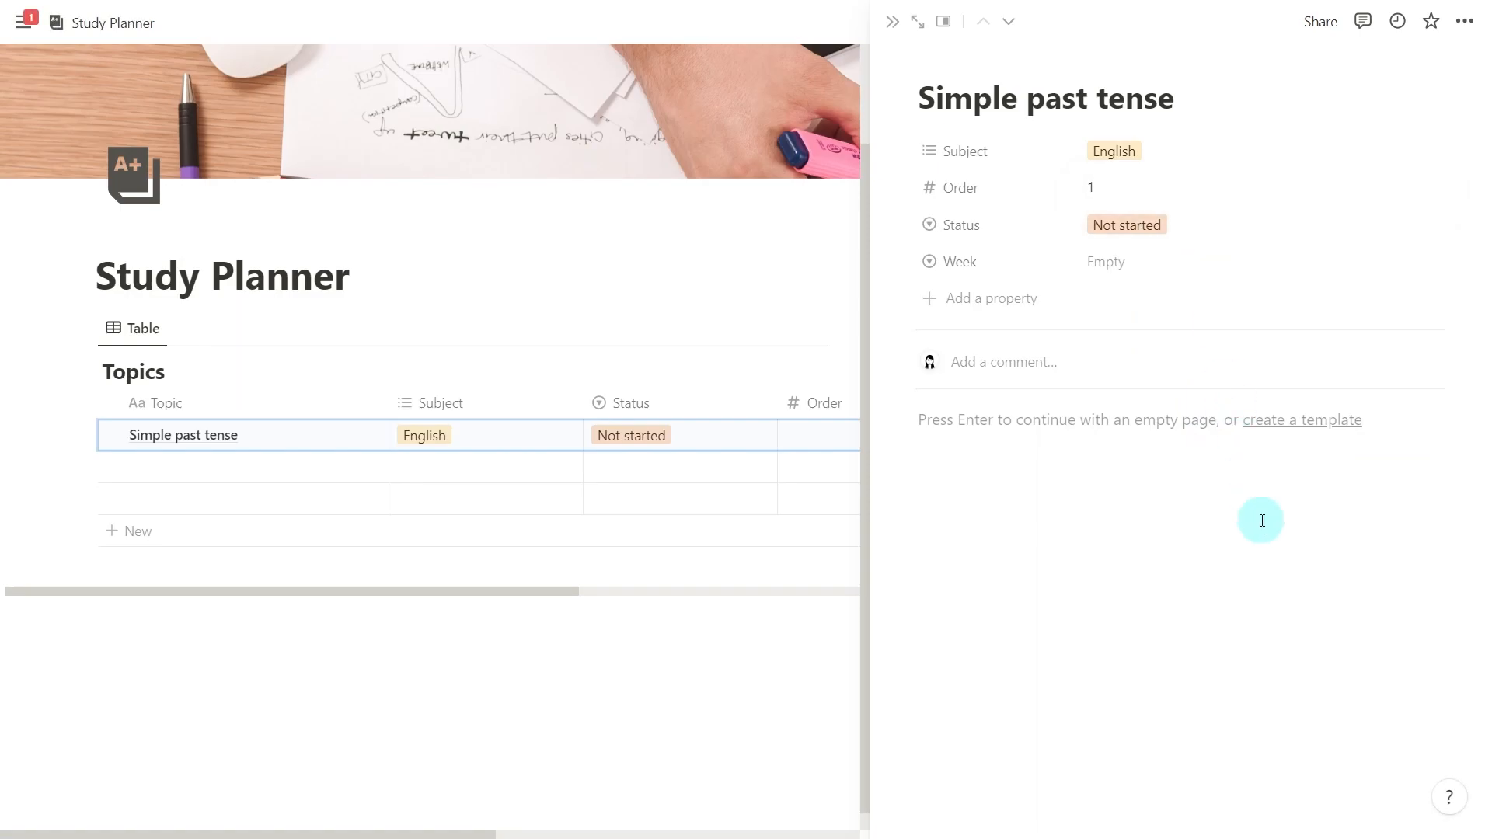
key("Escape")
Step: Create a new template for the Topics database named "Study template" with its Status set to Not started
left_click(1377, 327)
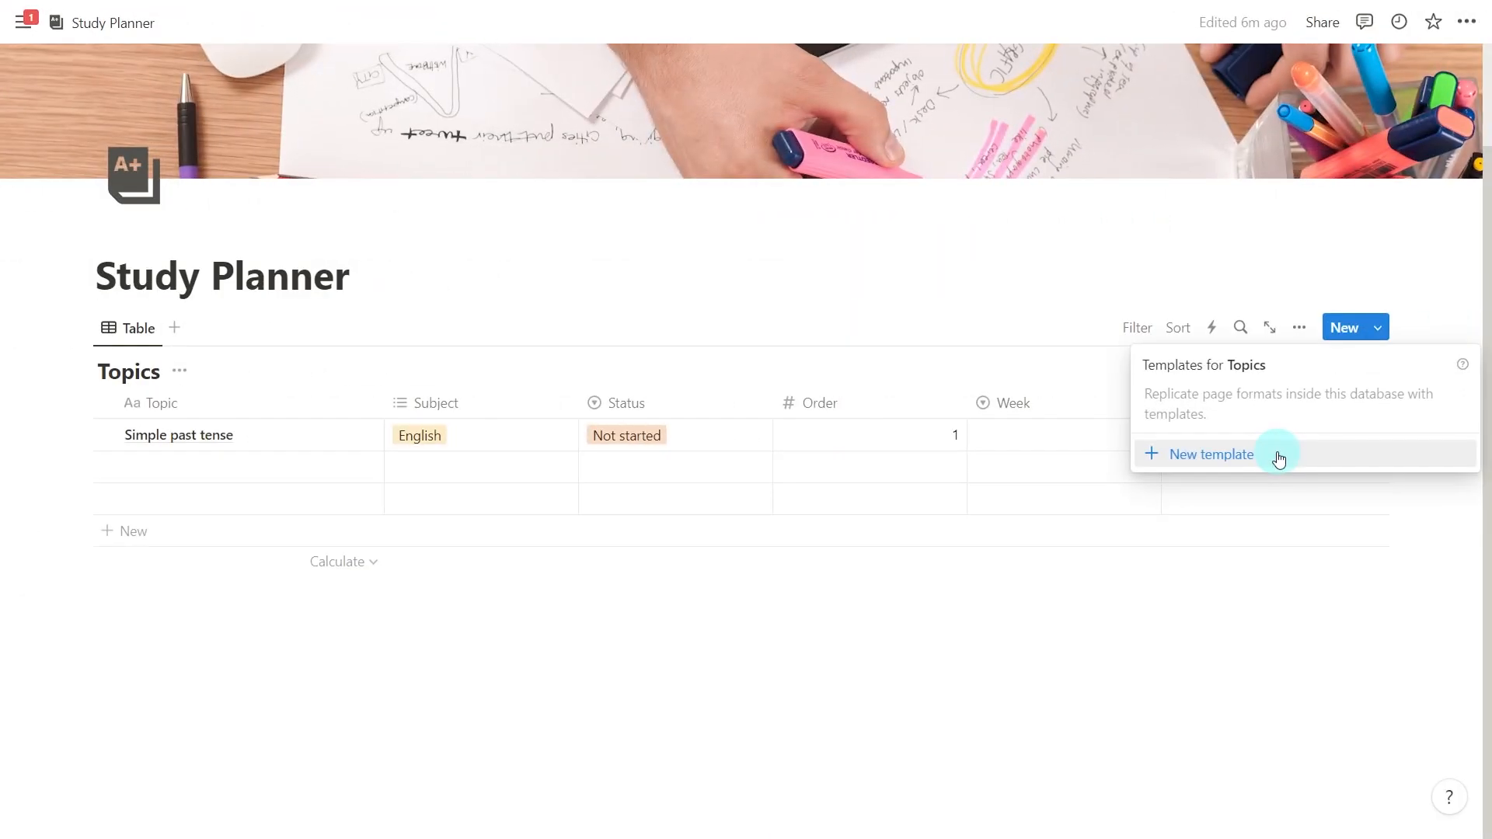
left_click(1279, 460)
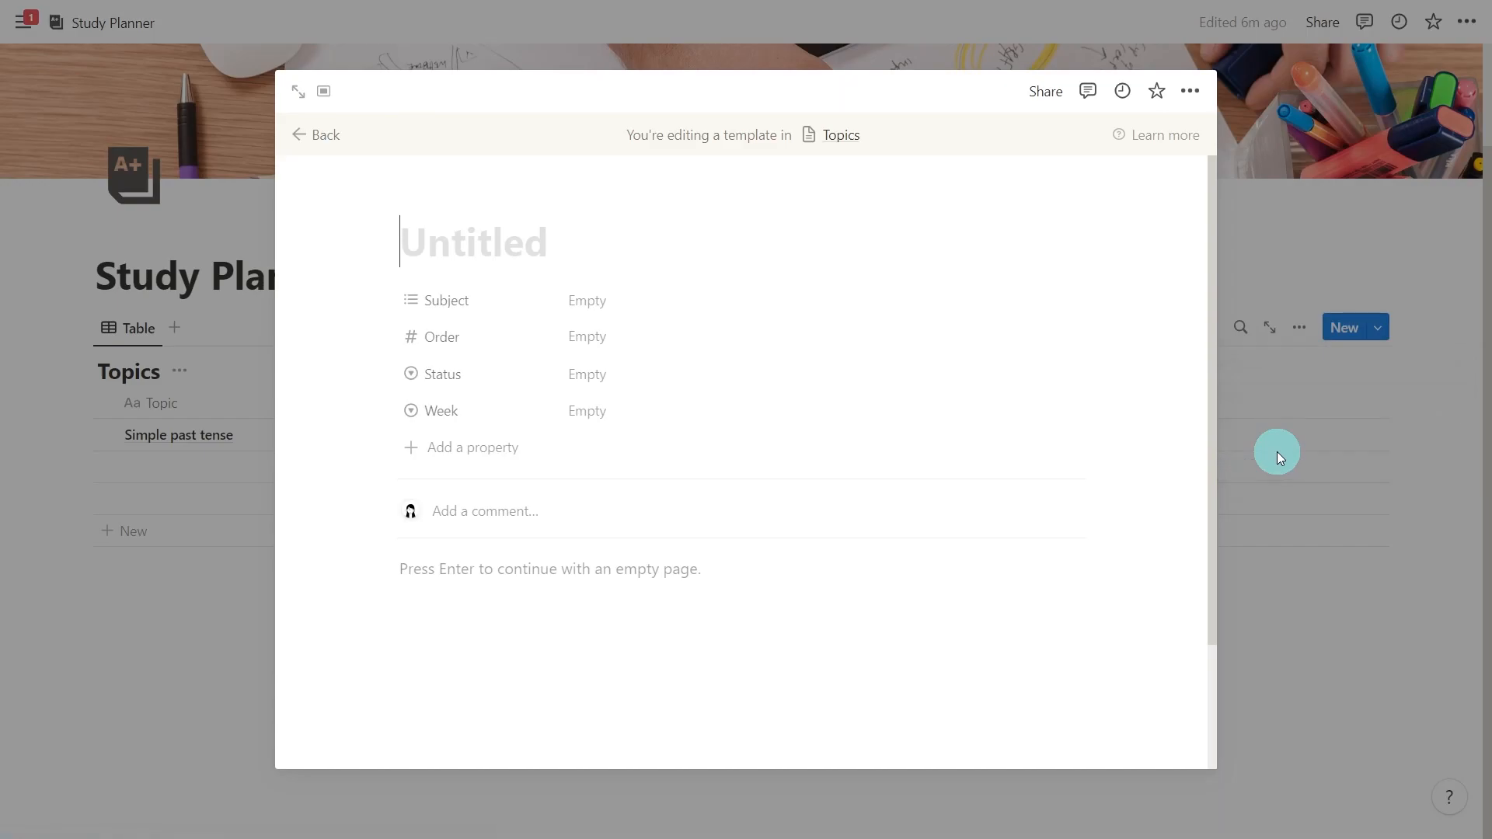
type("Study ")
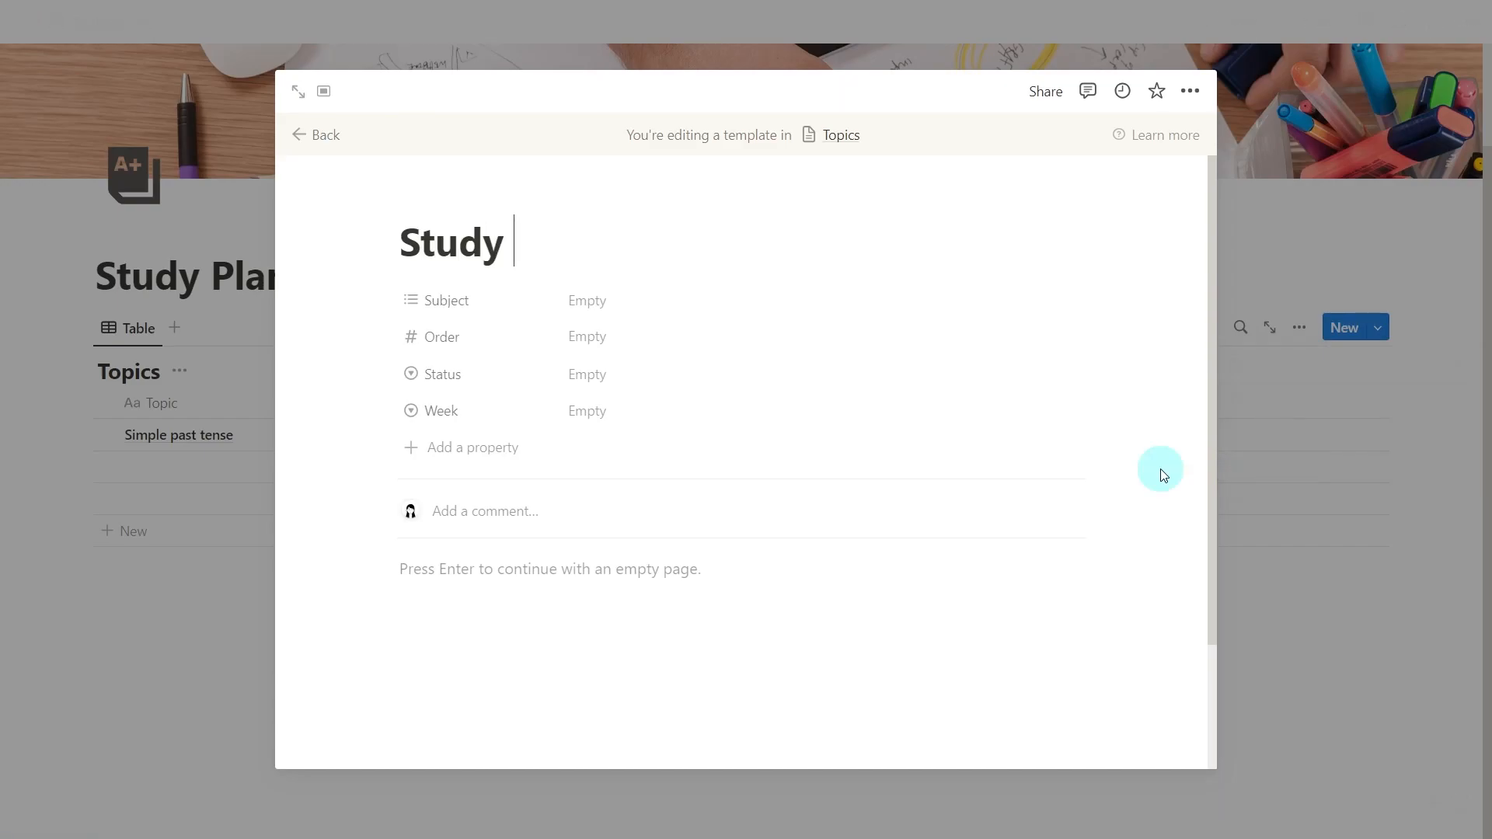
type("template")
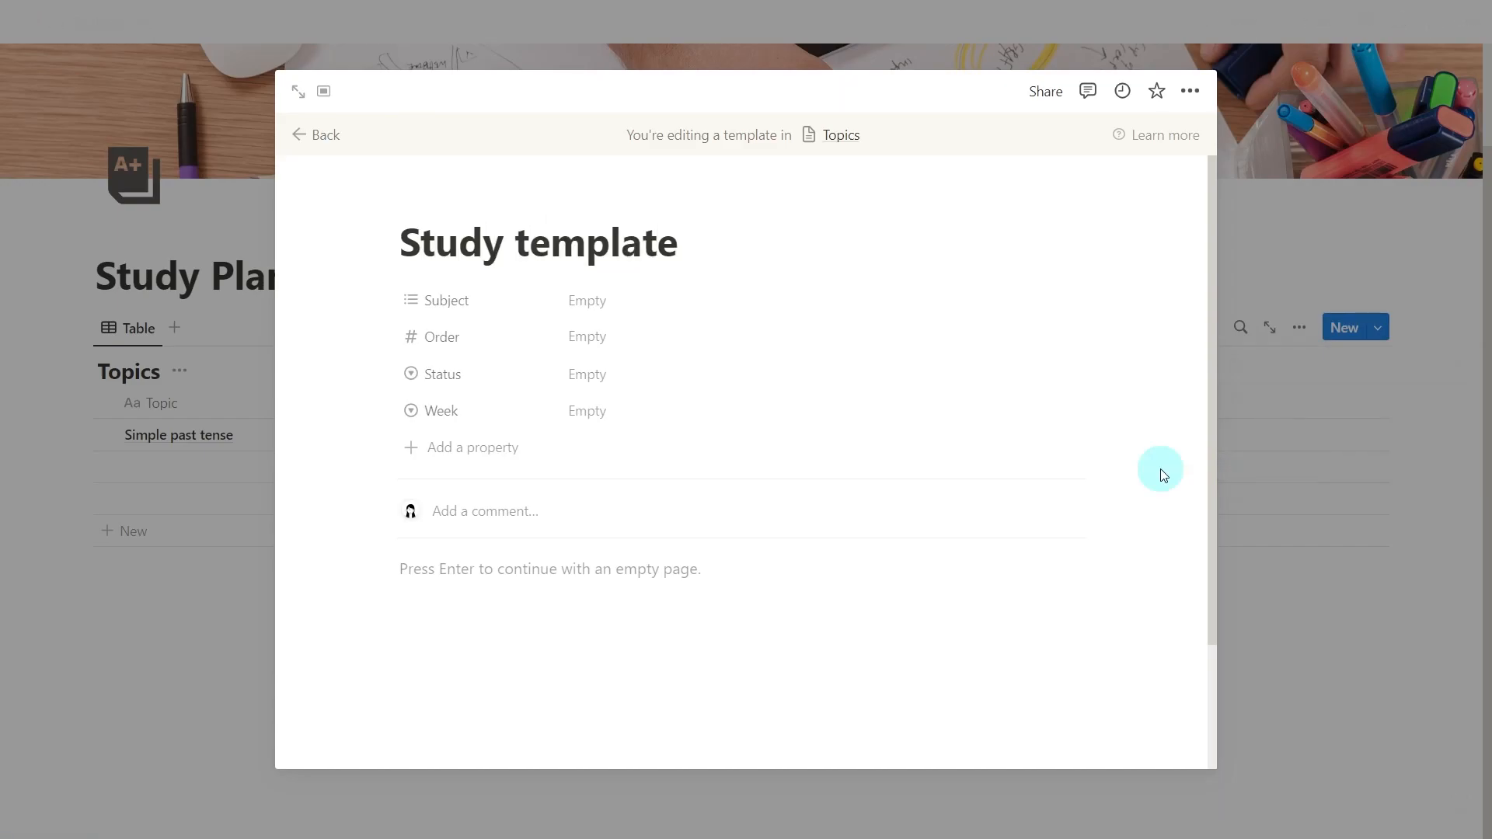
left_click(682, 381)
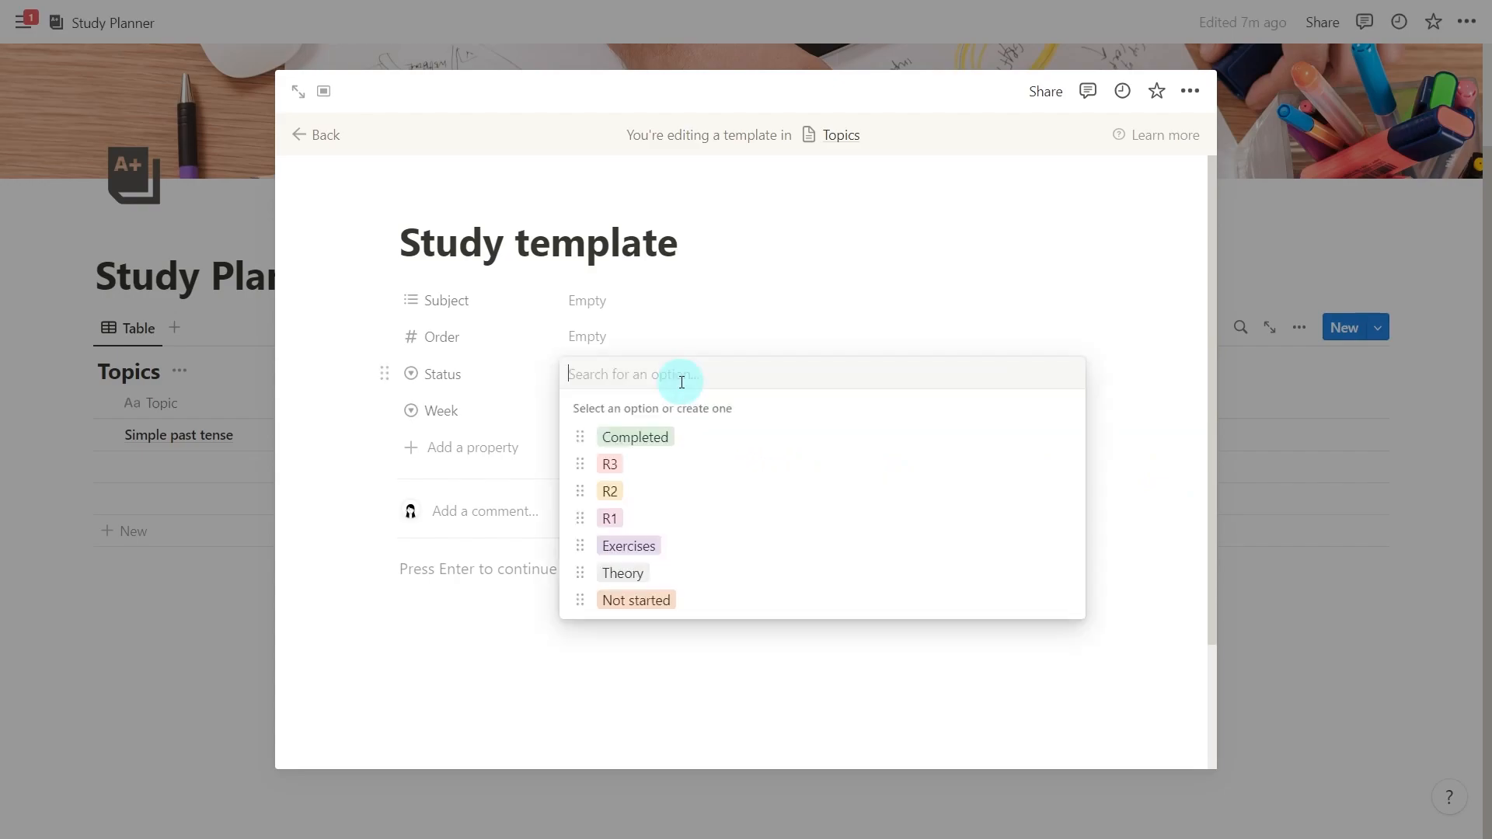
left_click(766, 609)
Step: Add a Toggle heading 1 reading "Support Materials (videos, pdf, etc)" to the body of the Study template
left_click(830, 621)
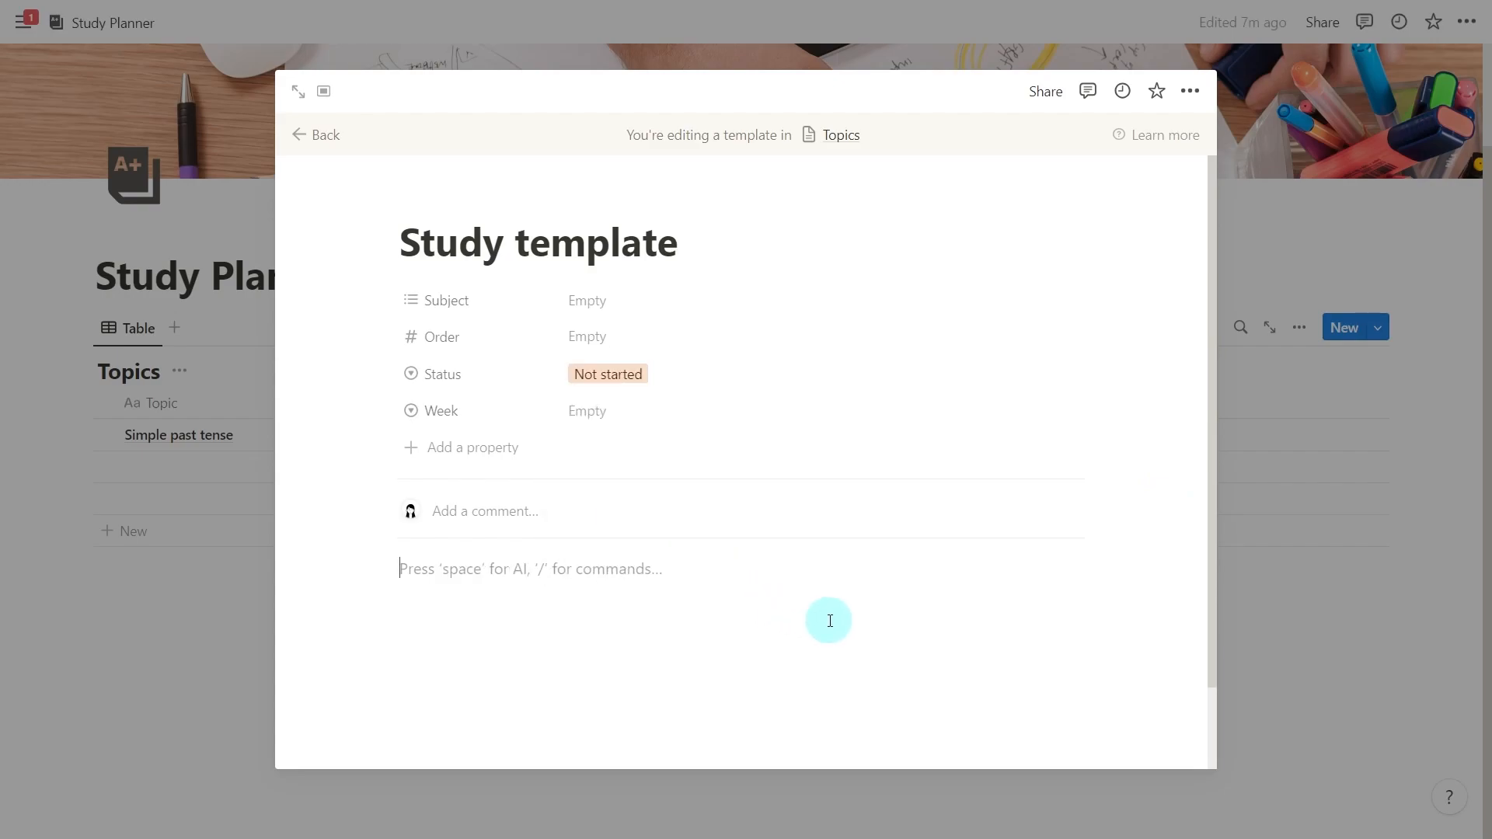
type("/tog")
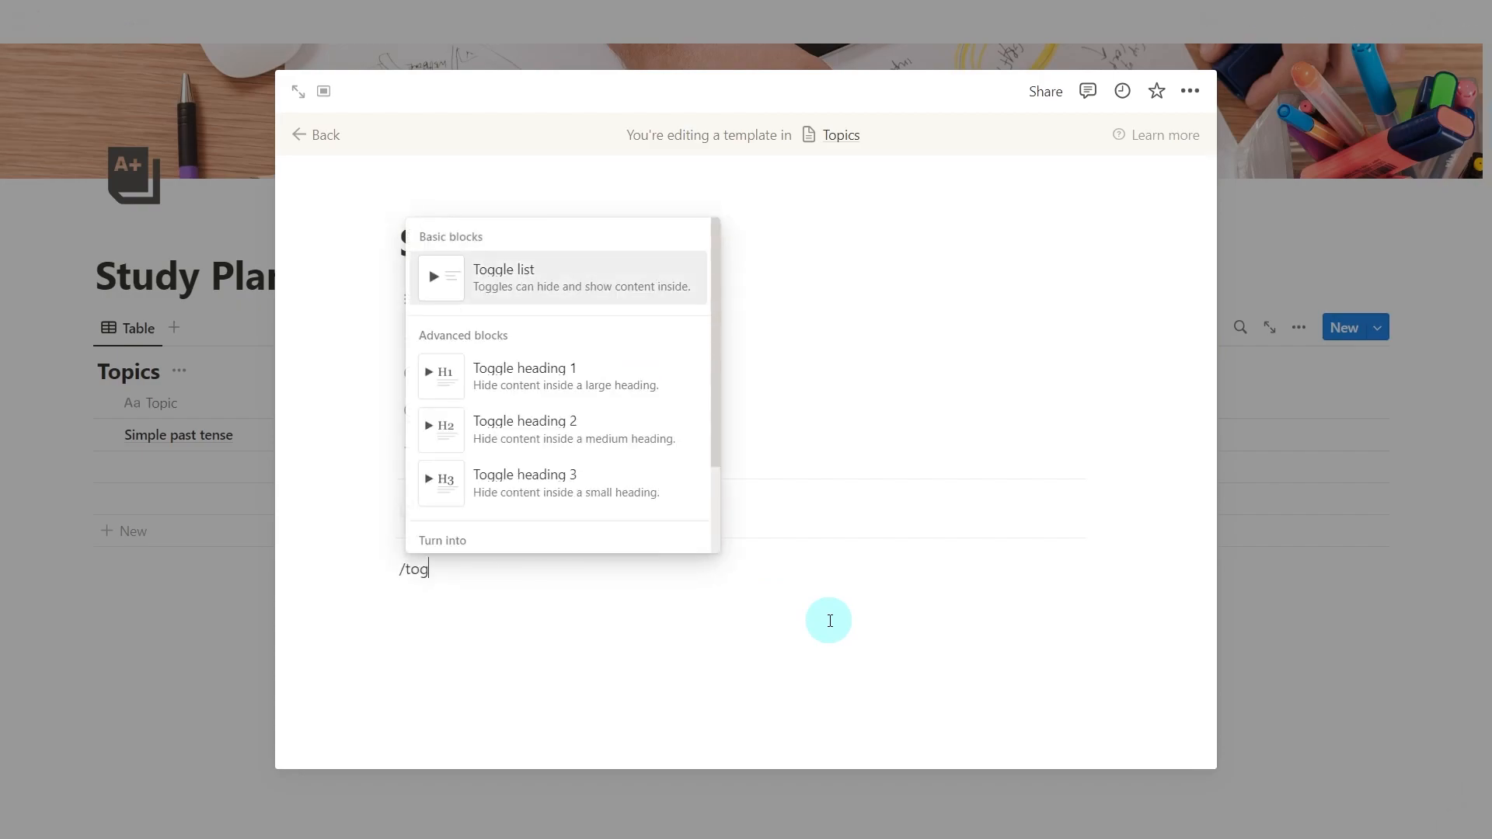
type("gleh")
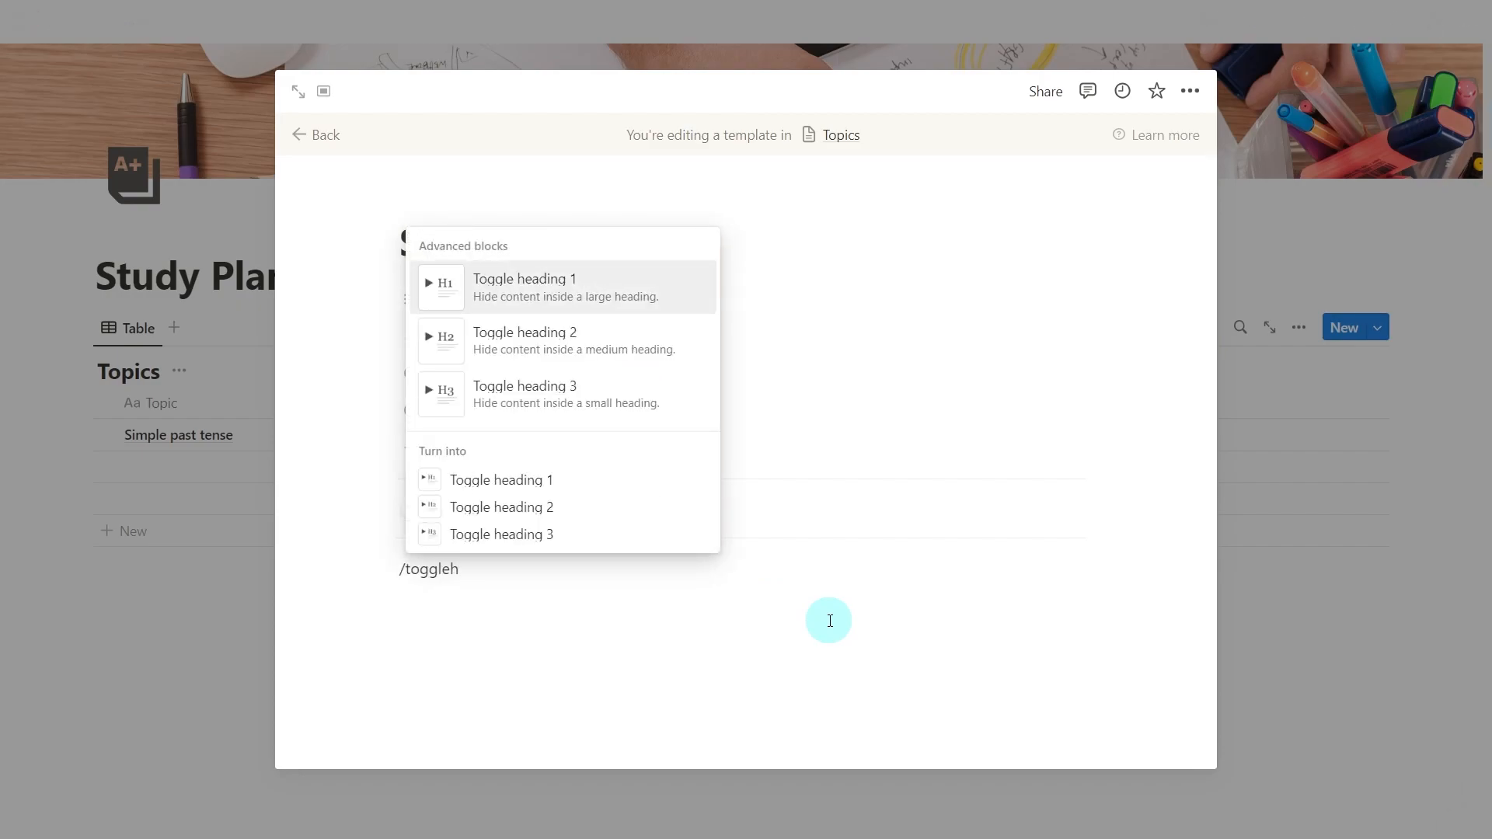
key("Return")
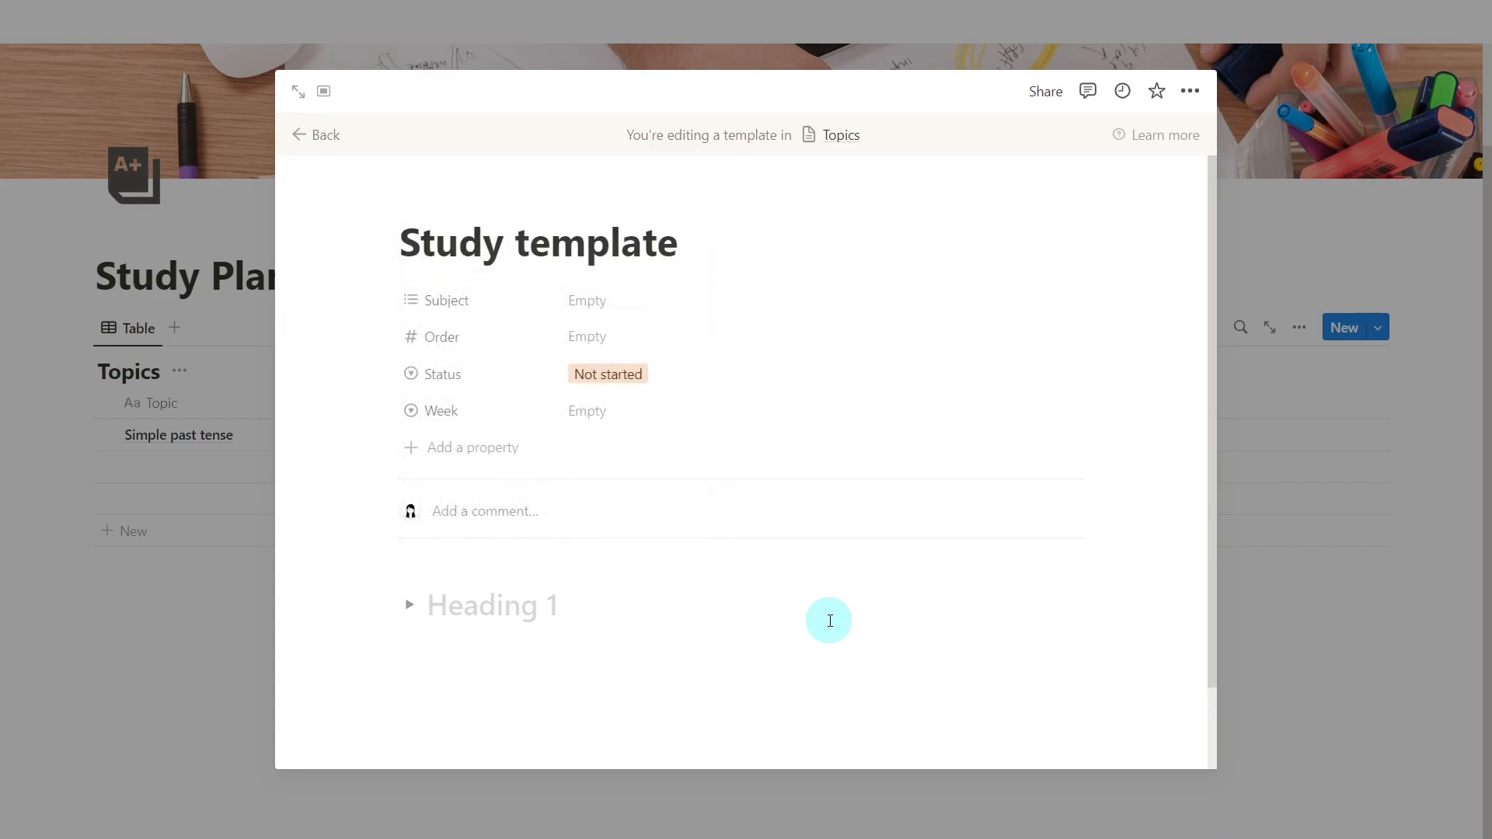
type("Support Material")
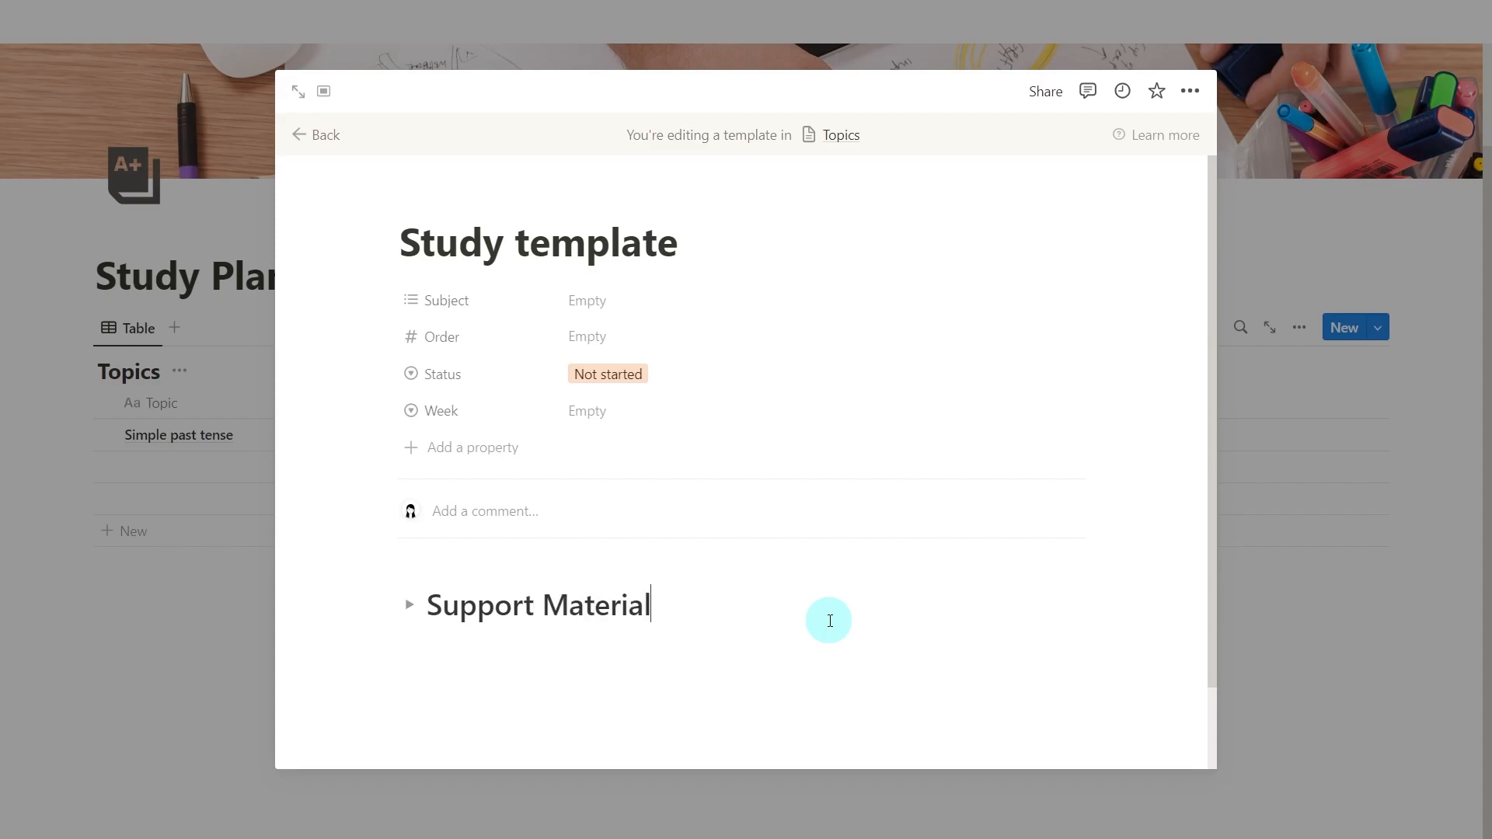
type("s (videos, pdf, etc")
key("Return")
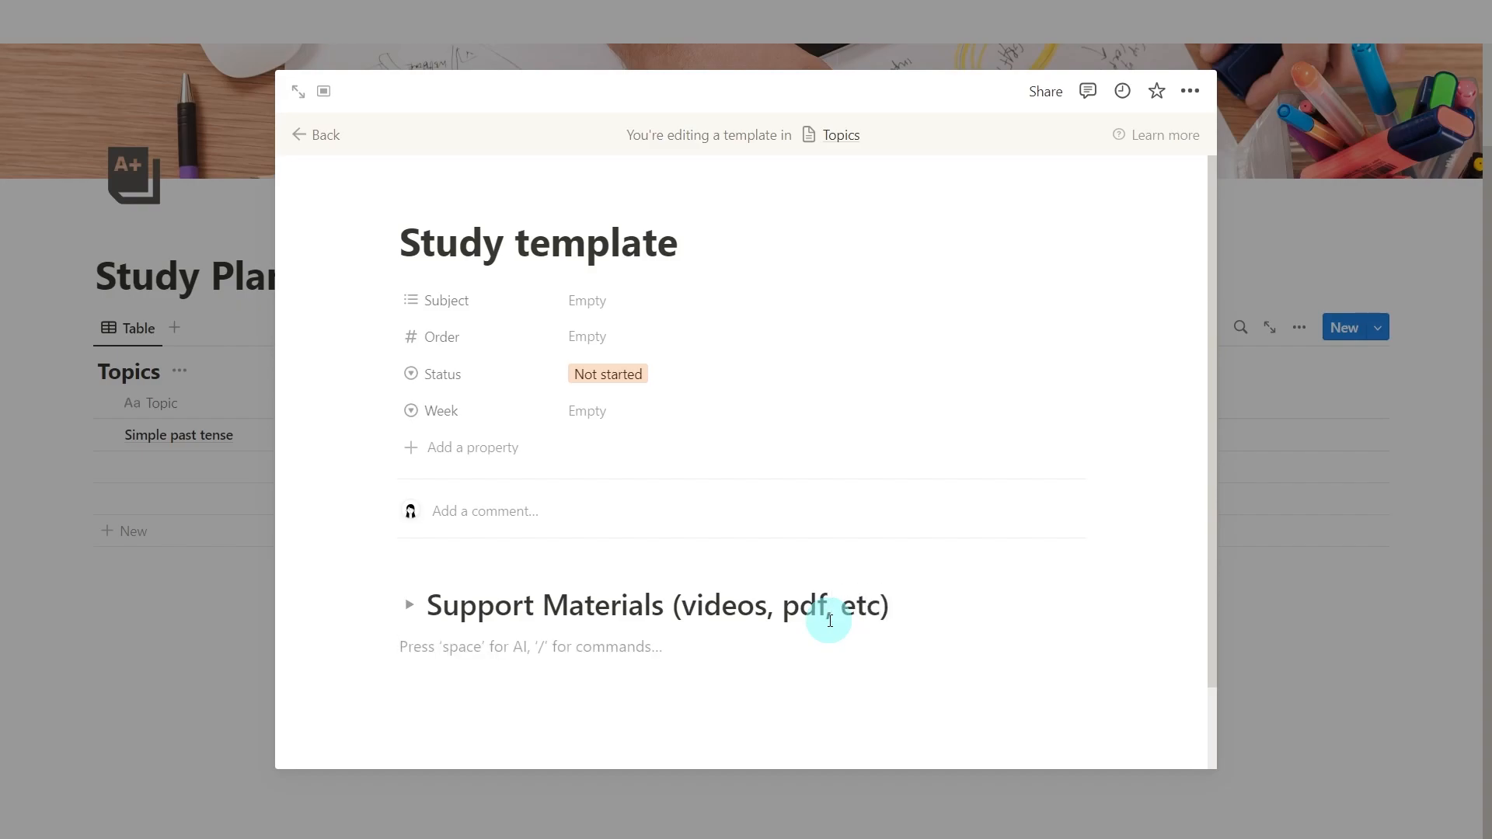
Step: Add a second Toggle heading 1 reading "Exercises and tests" below the Support Materials heading
type("/tog")
key("Down")
key("Return")
type("Exercises and tests")
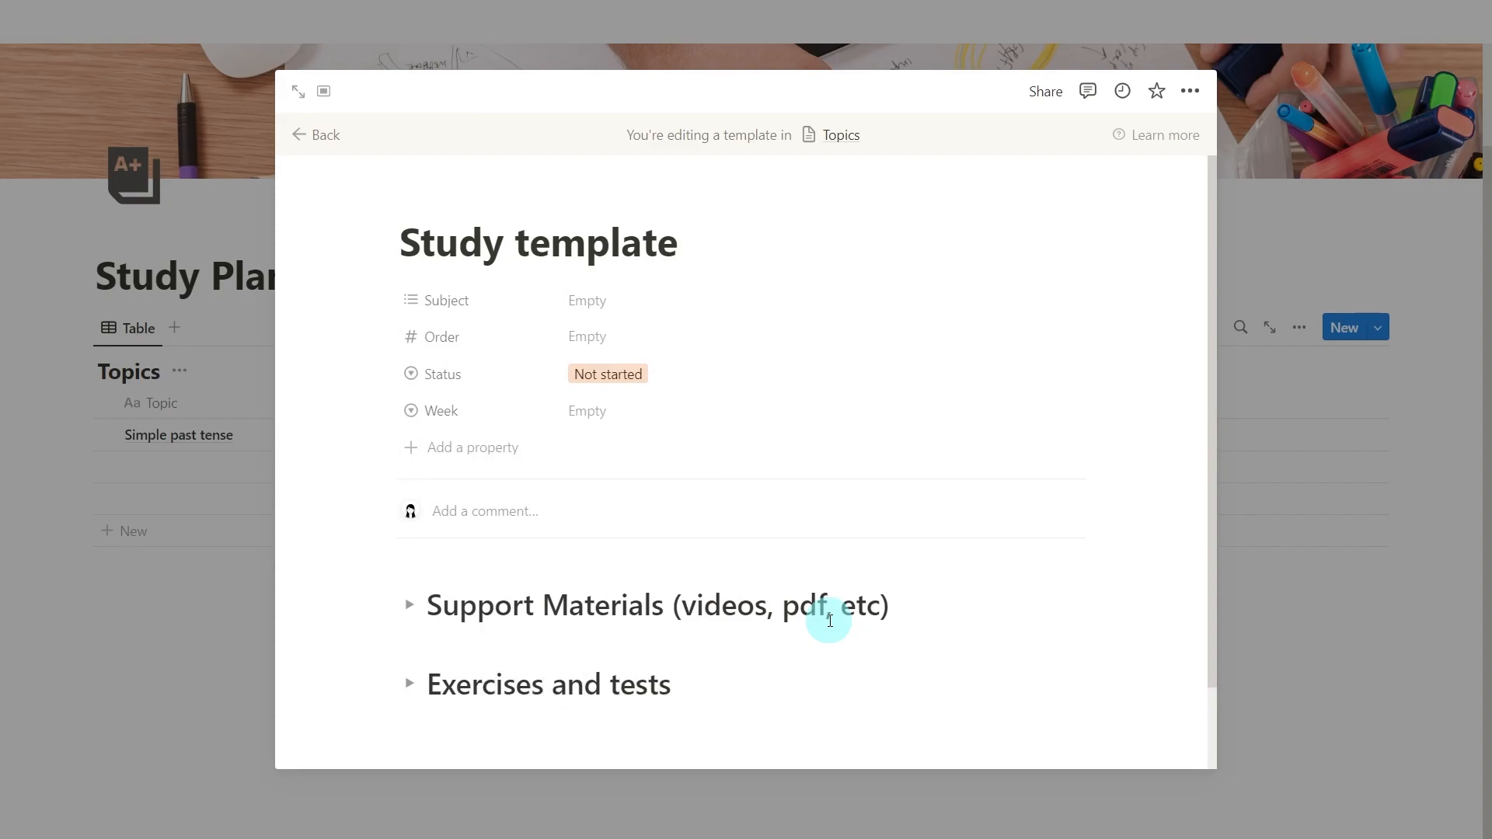
Step: Add a third Toggle heading 1 reading "Notes" below Exercises and tests, then close the Study template
key("Return")
type("/toggle")
key("Down")
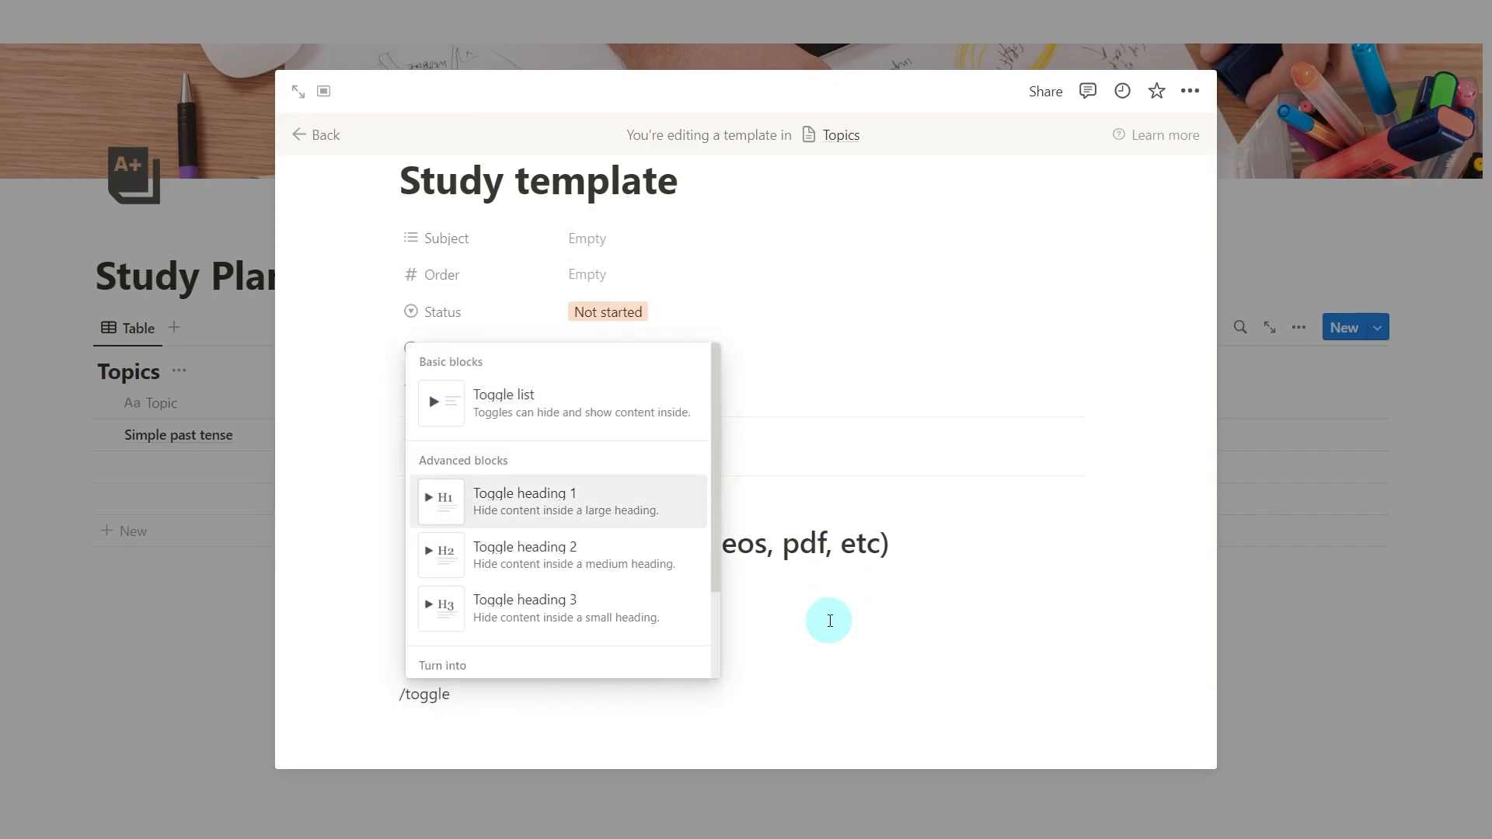
key("Return")
type("Notes")
left_click(829, 620)
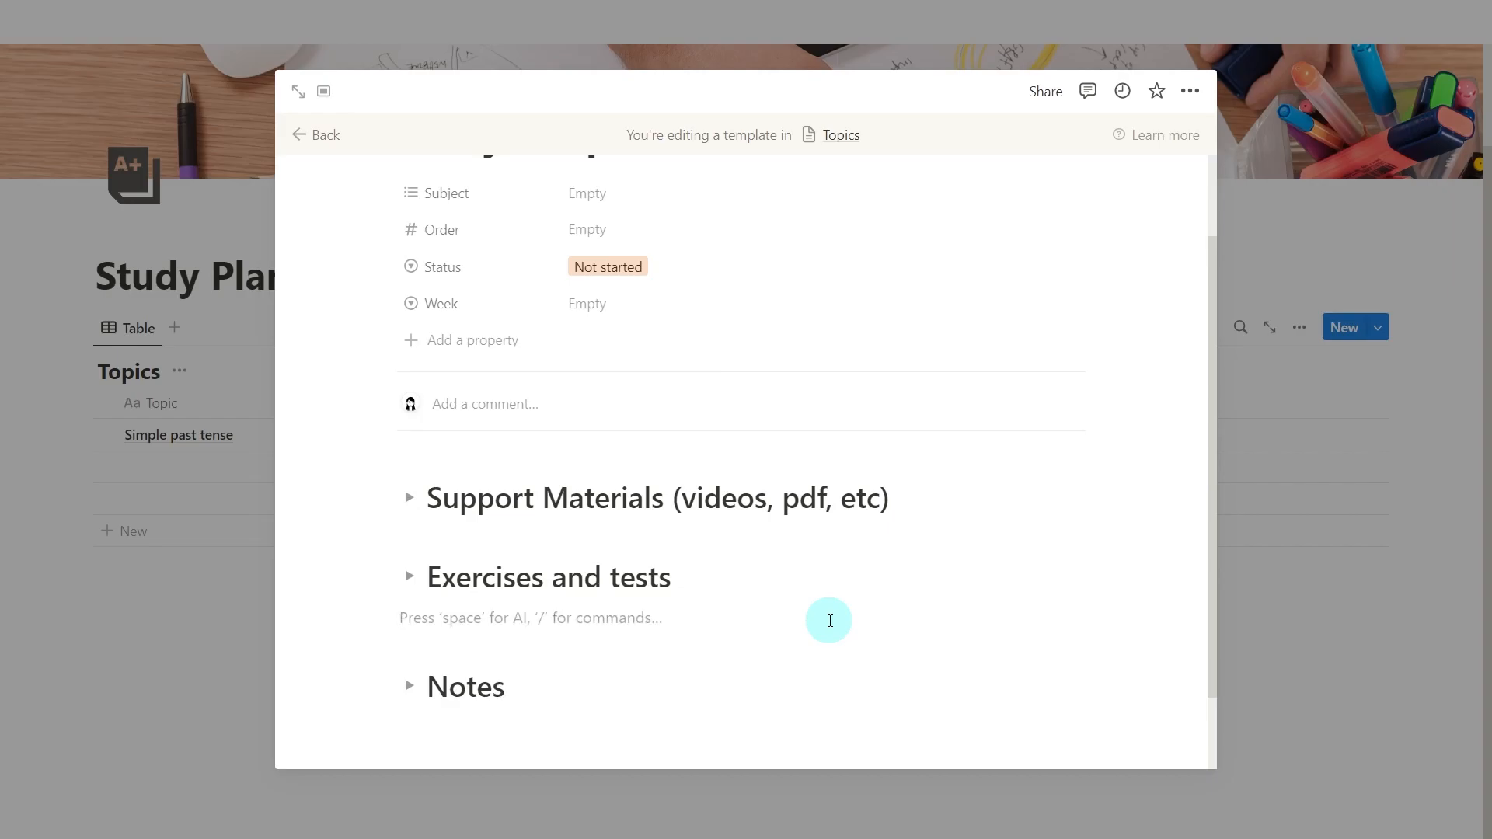
left_click(1277, 666)
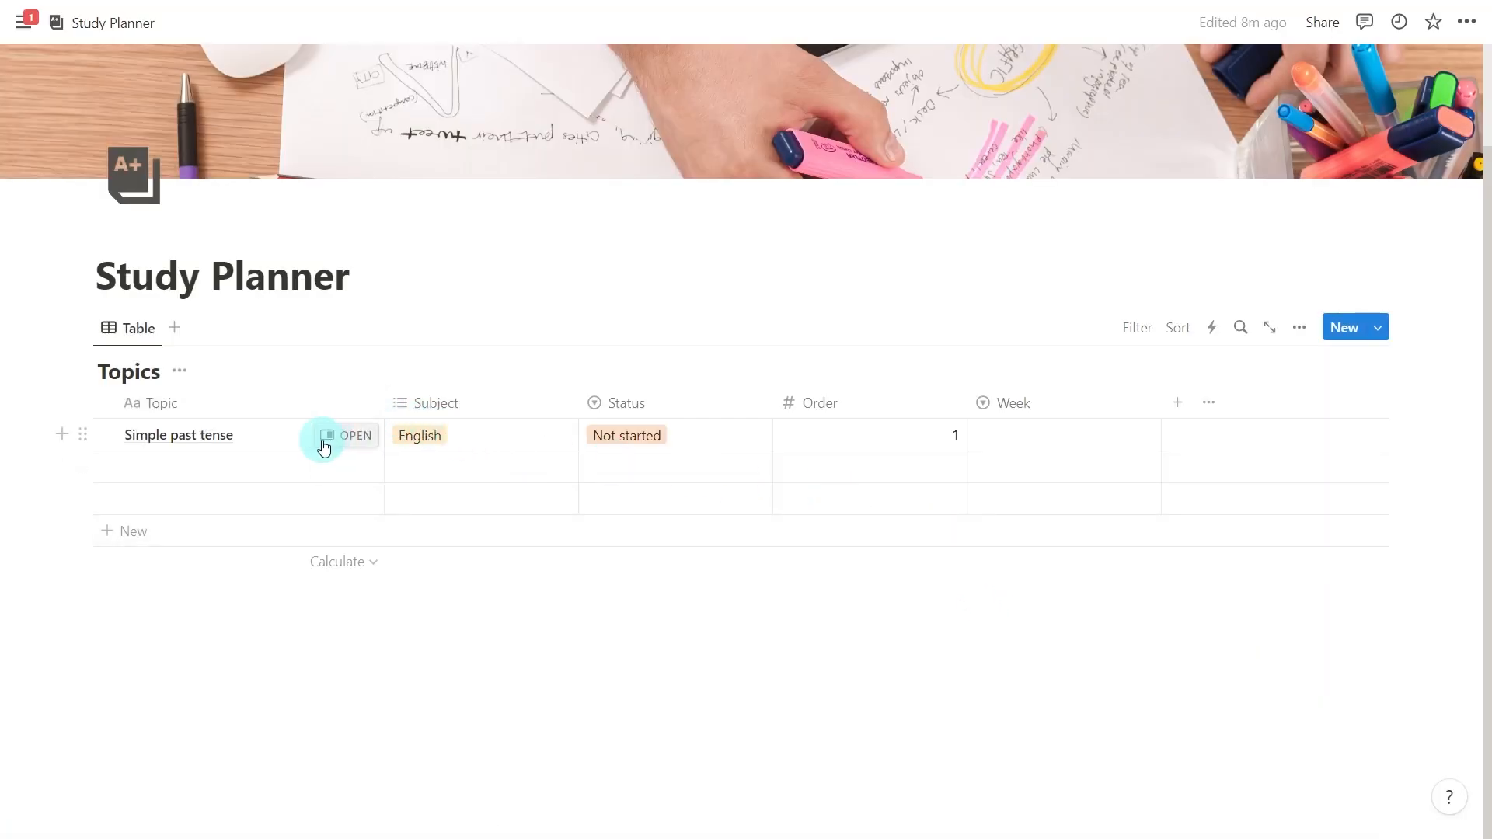
Step: Open the "Simple past tense" page from the Topics table and apply the Study template to it
left_click(353, 436)
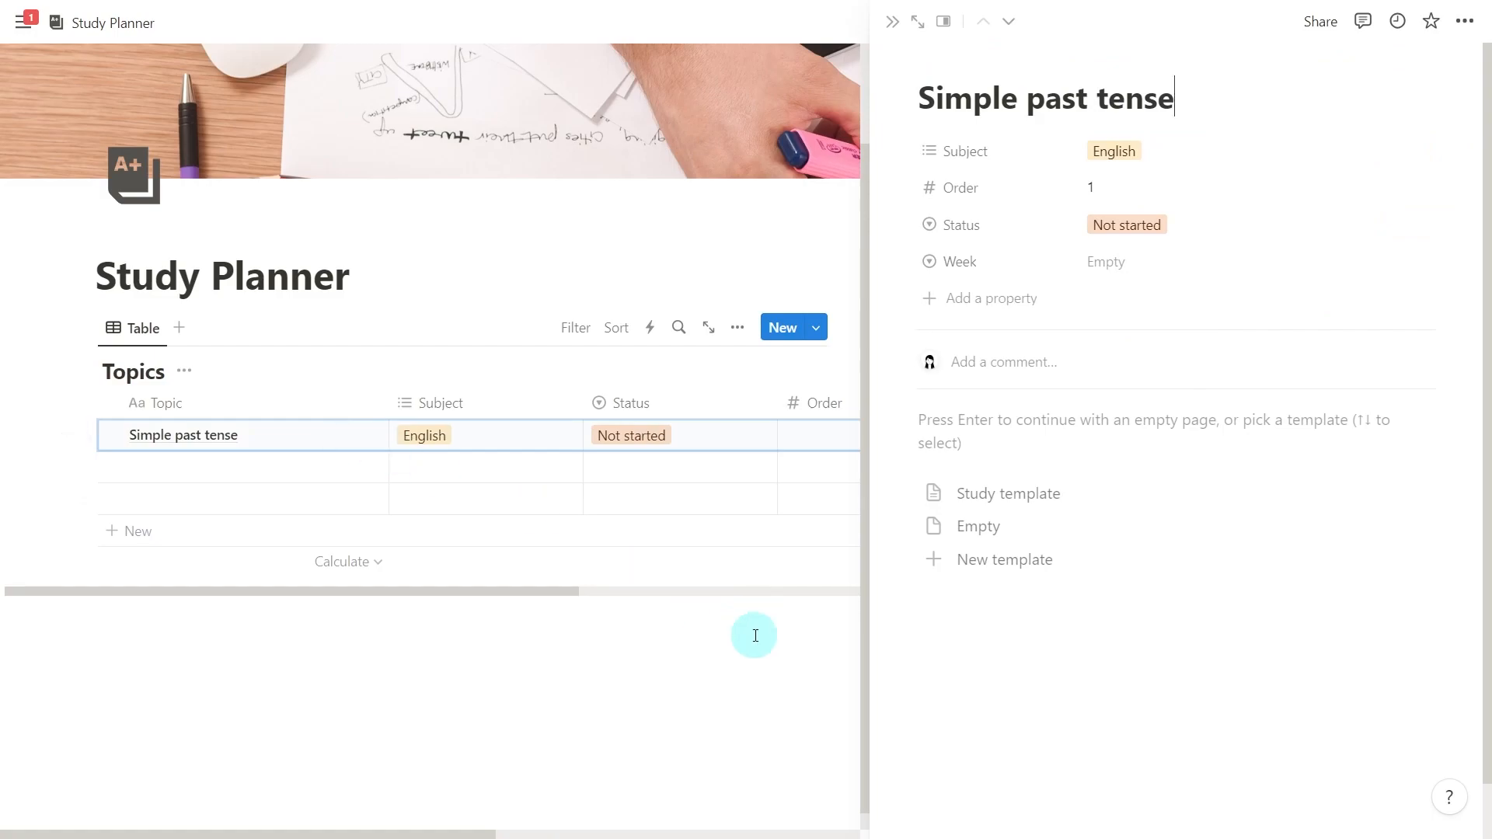
scroll(754, 634, "down", 1)
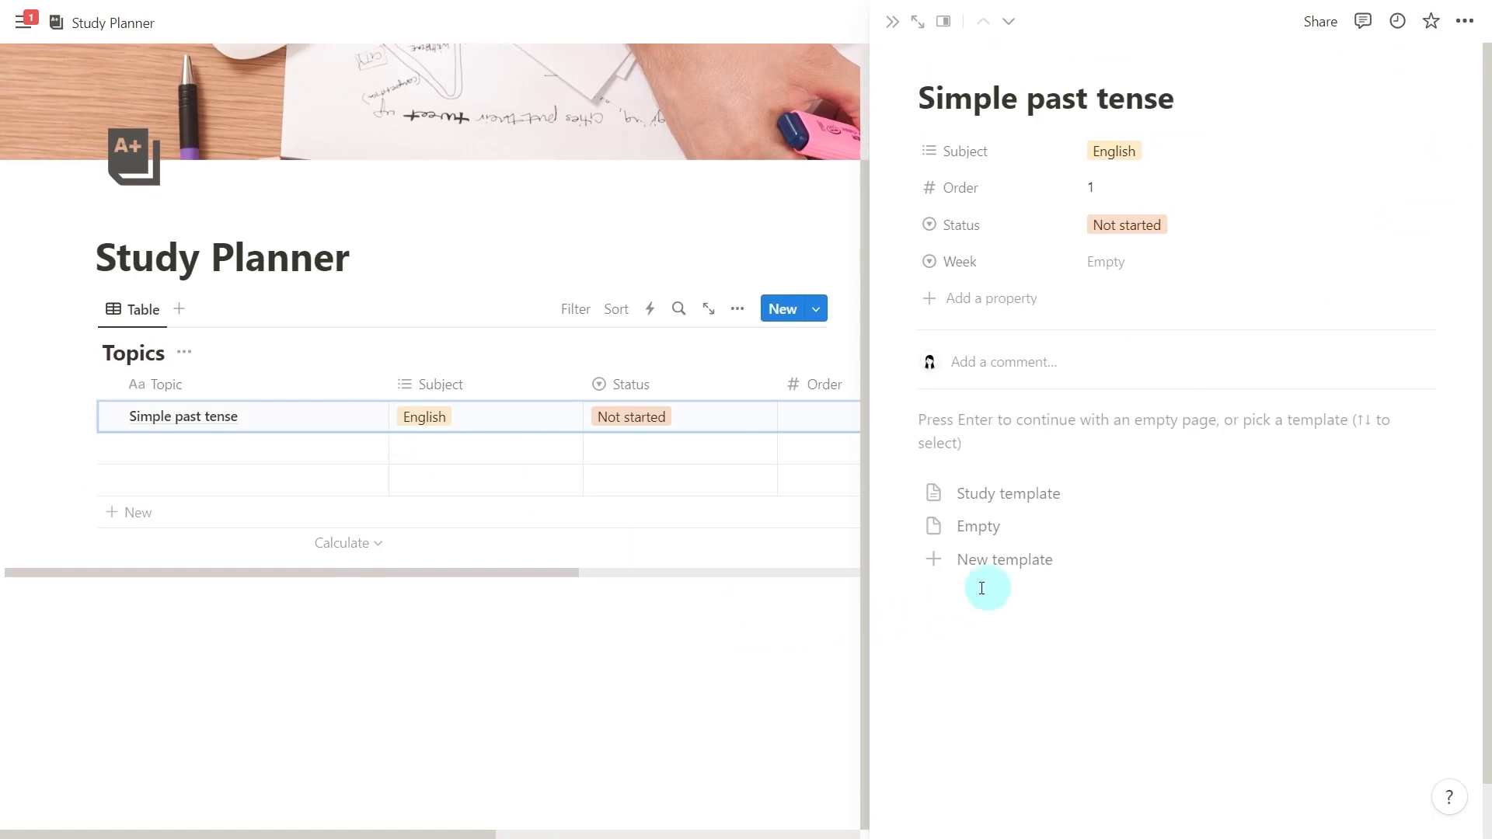
left_click(1116, 507)
left_click(1153, 453)
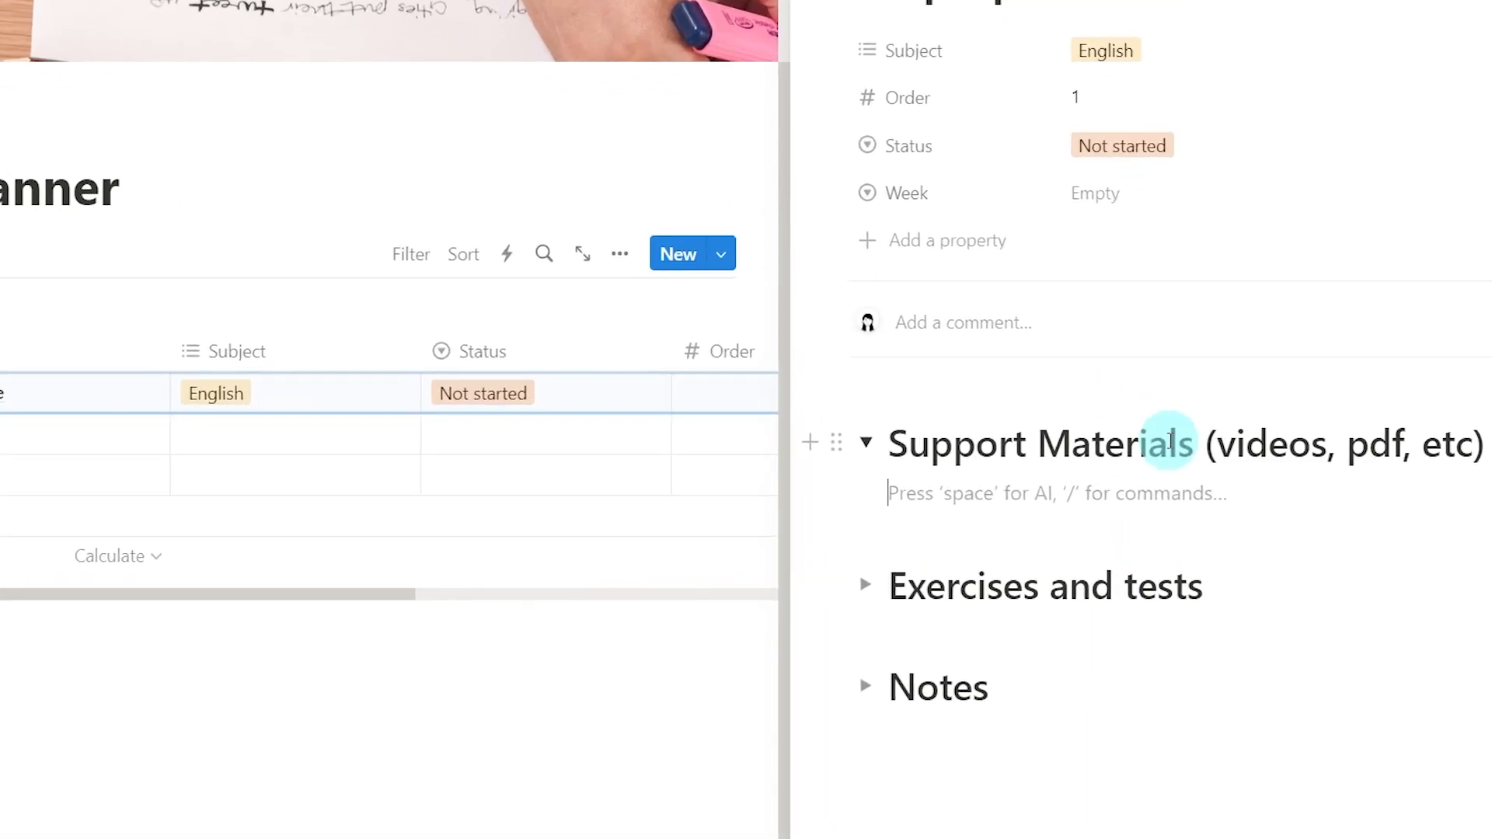
type("/video")
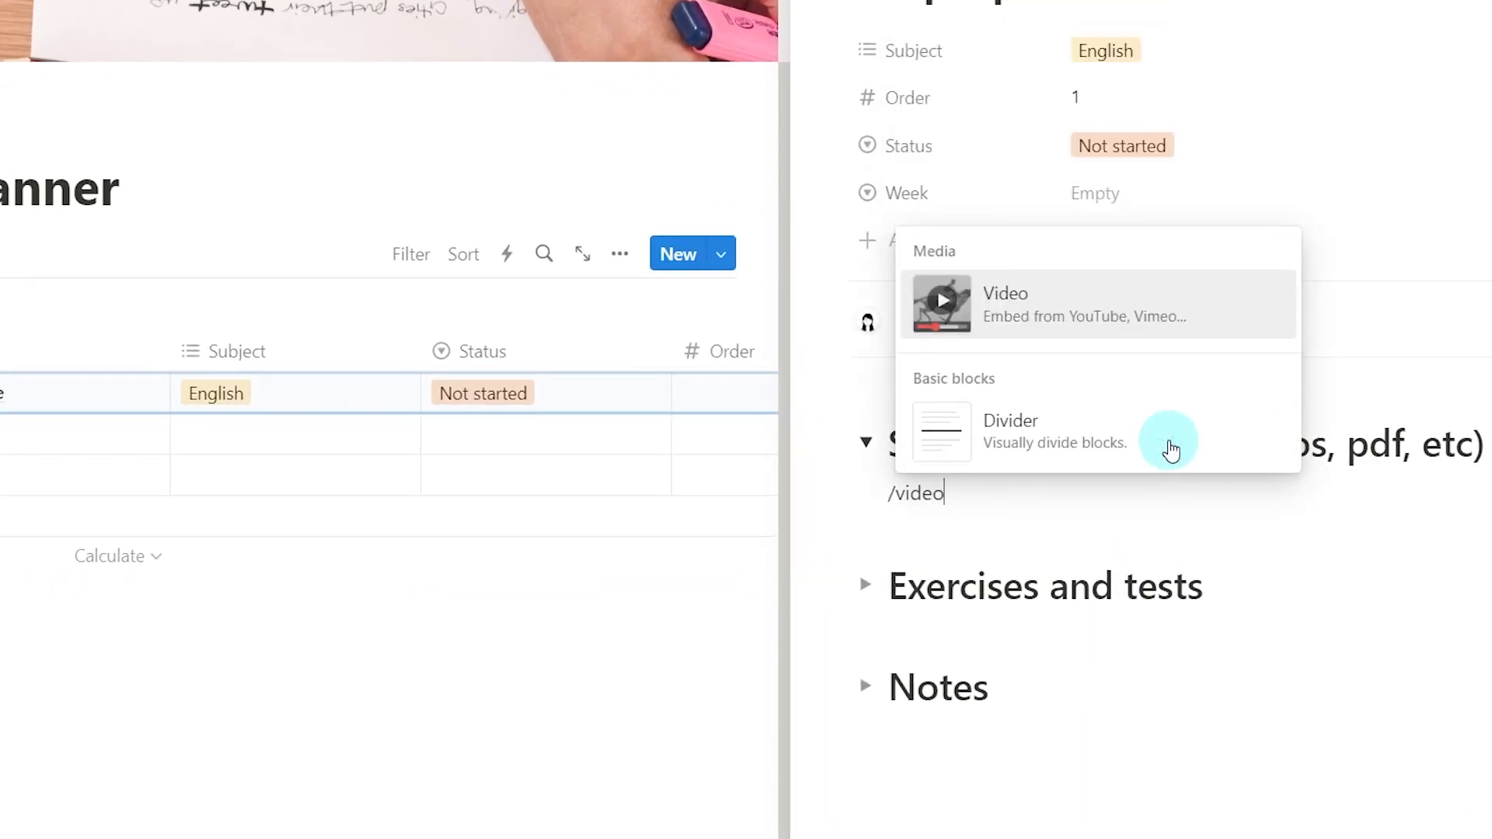
key("Return")
type("https://www.youtube.com/watch?v=MI3S3kdk")
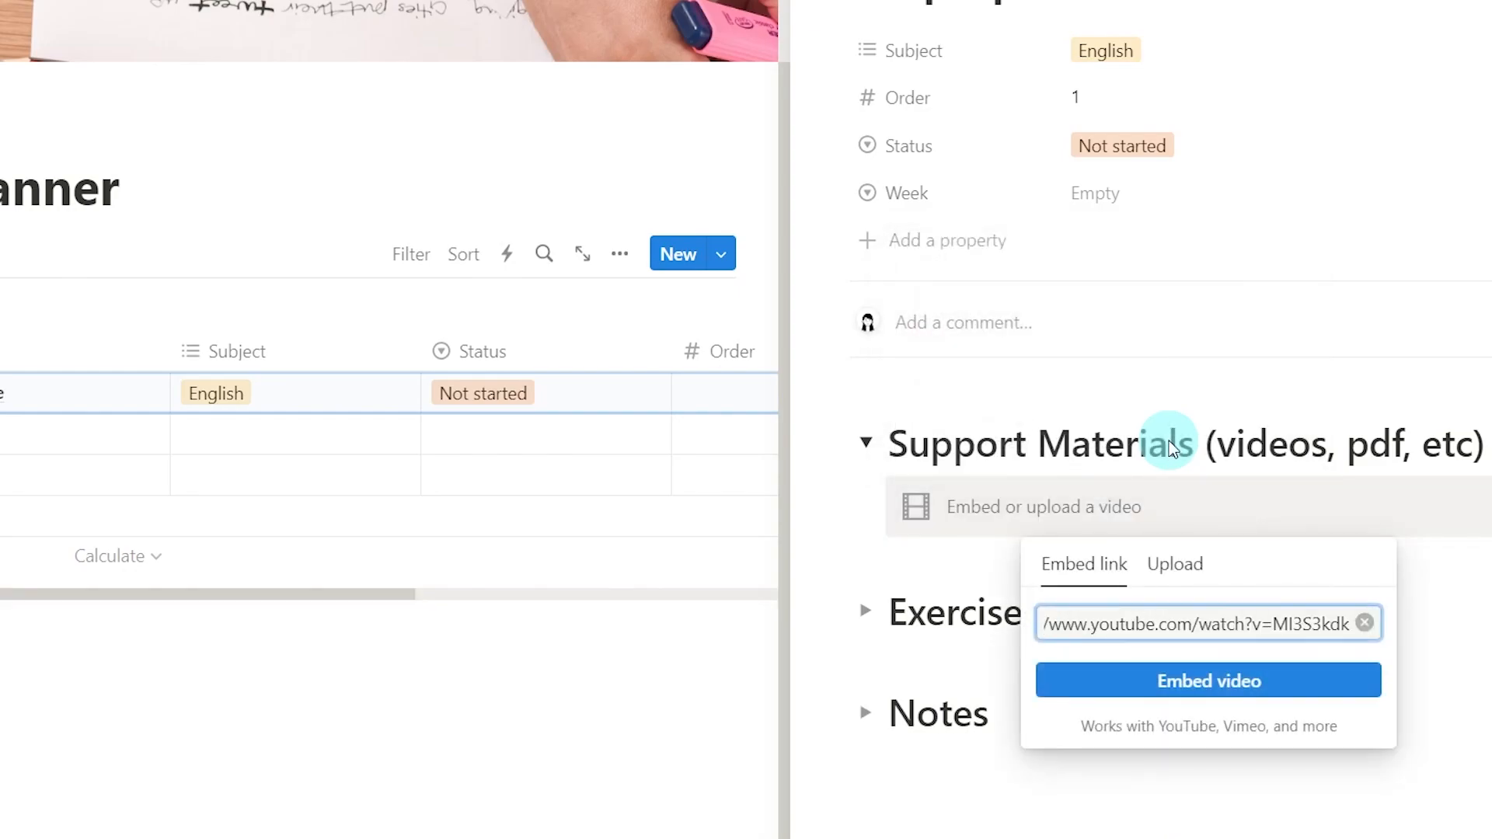
left_click(1150, 687)
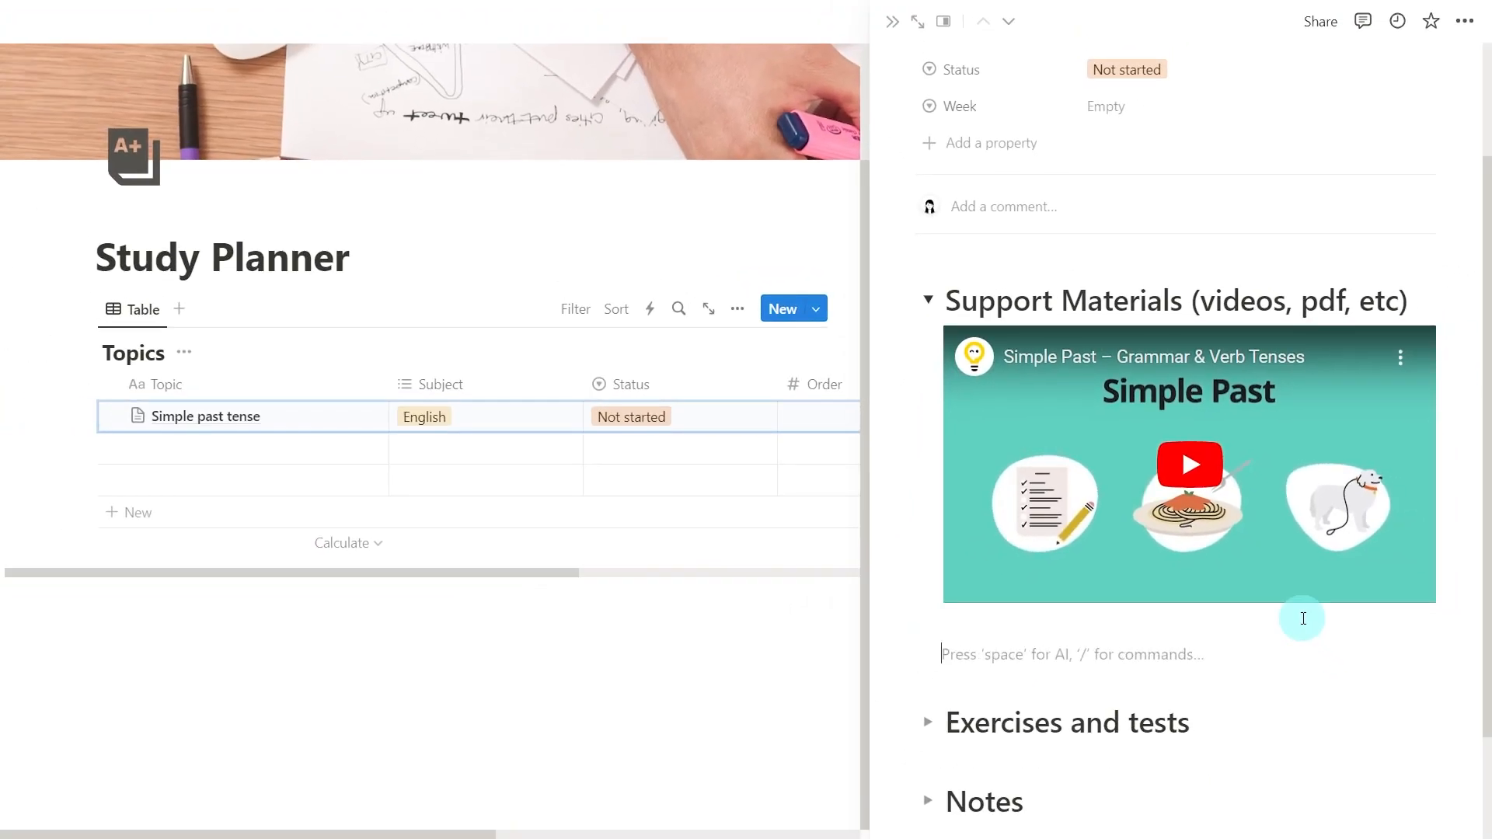
type("https://www.youtube.com/watch?v=MI3S3kdkofo")
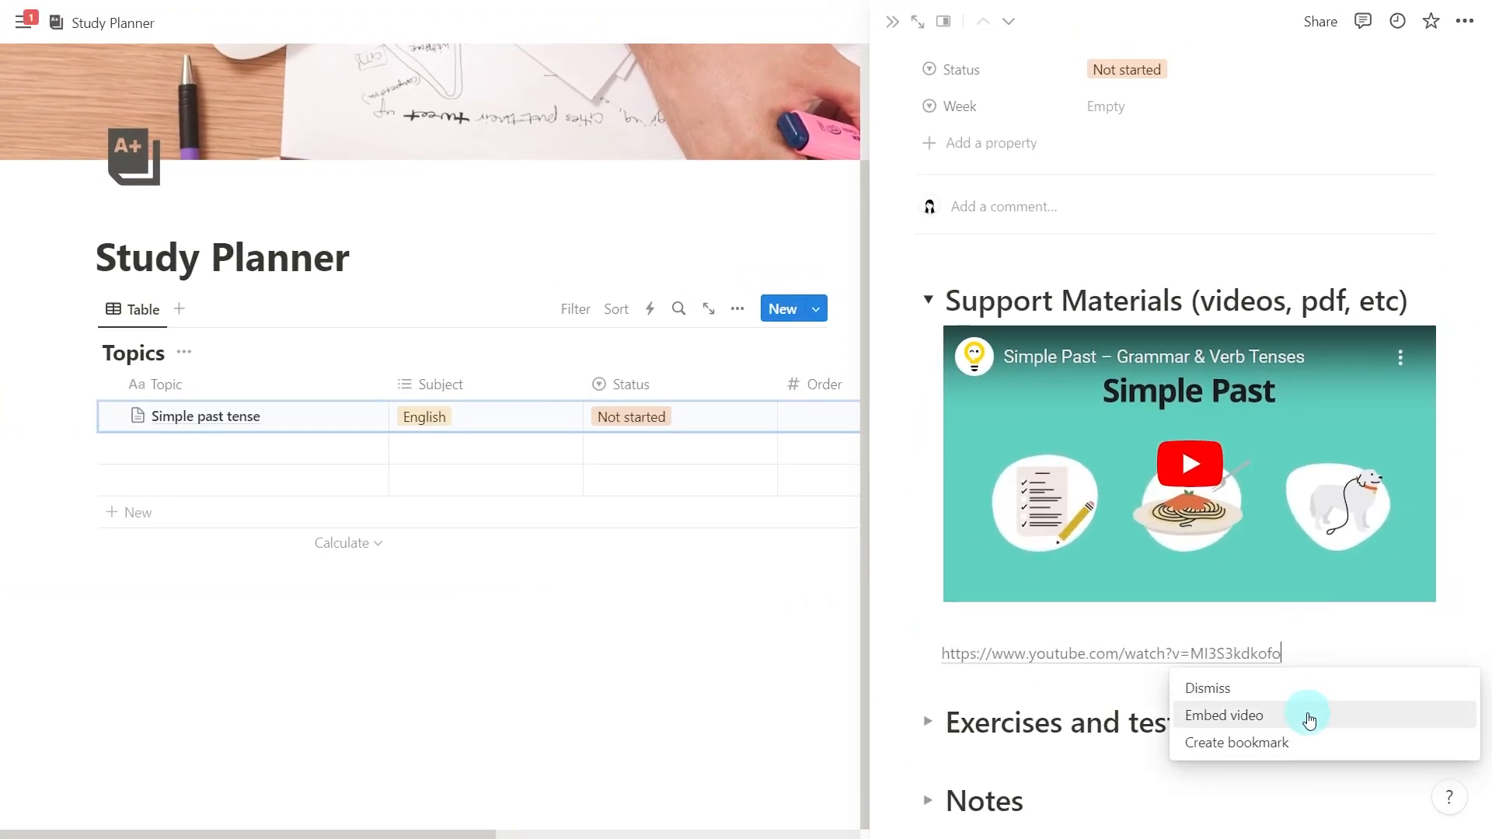
left_click(1309, 719)
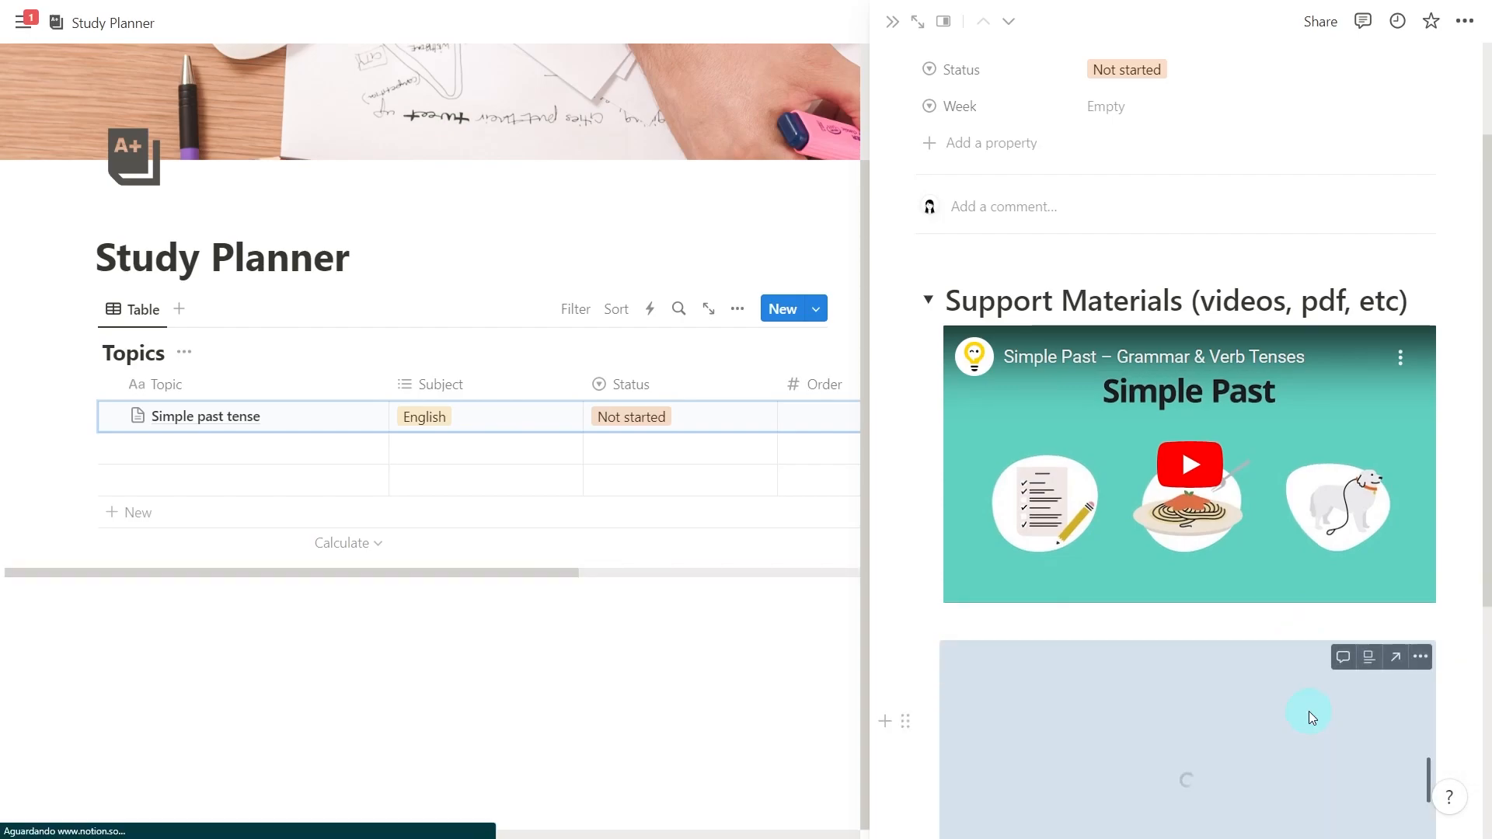
Step: Insert an empty PDF embed block below the second video, without choosing a file
left_click(986, 689)
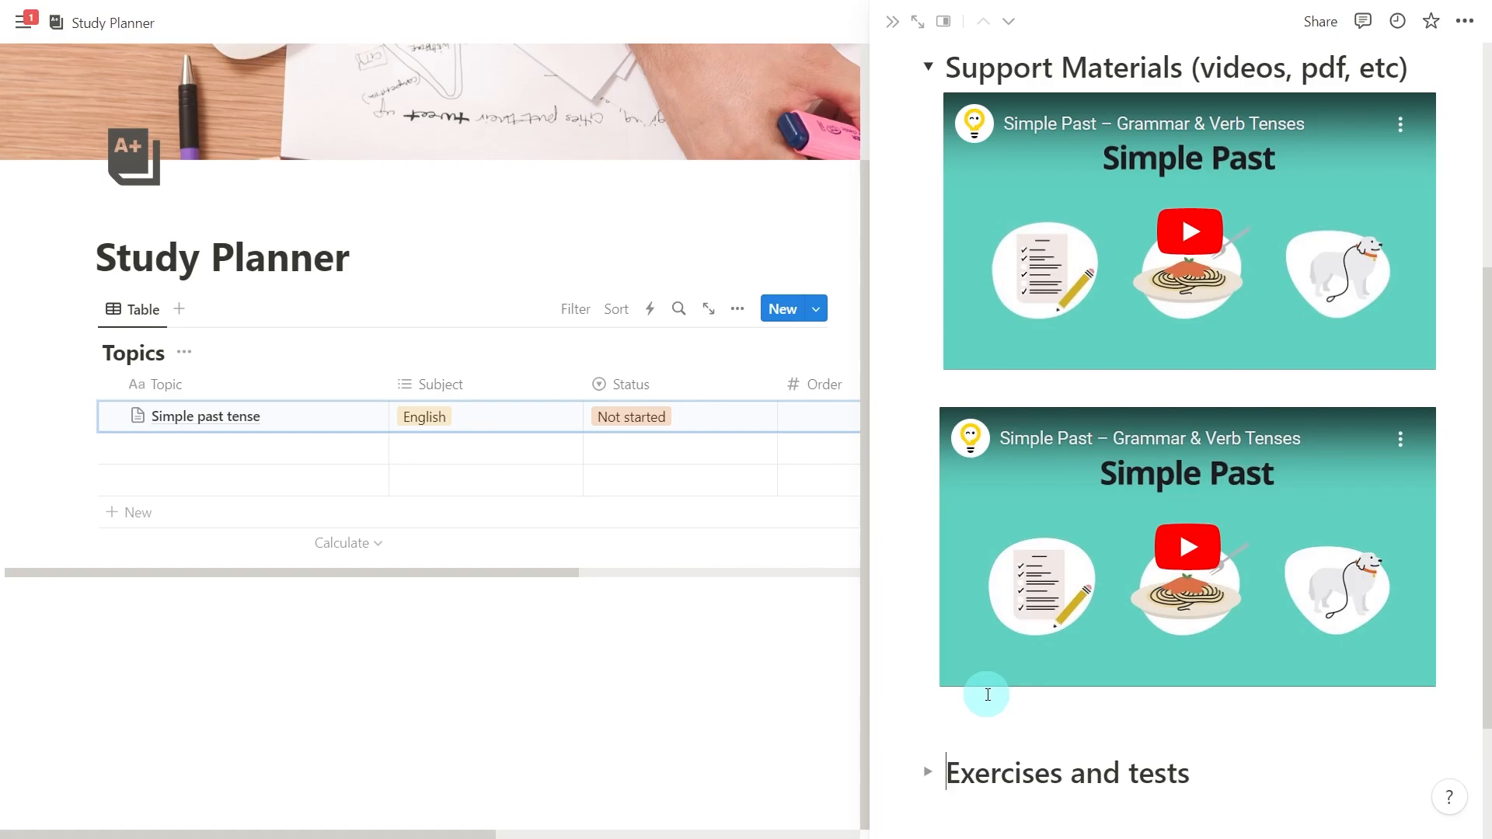
scroll(987, 692, "down", 1)
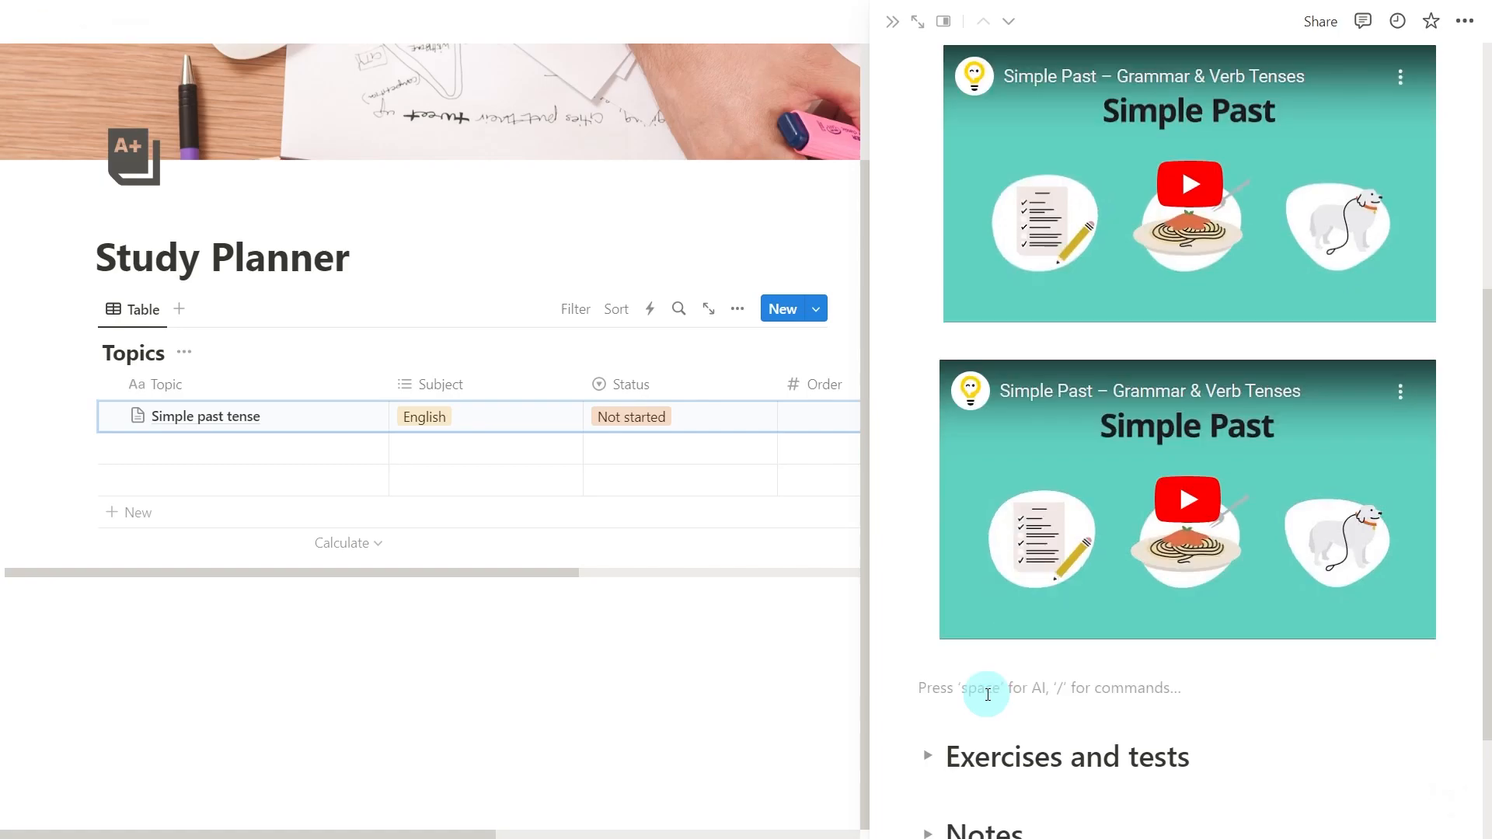
type("/pd")
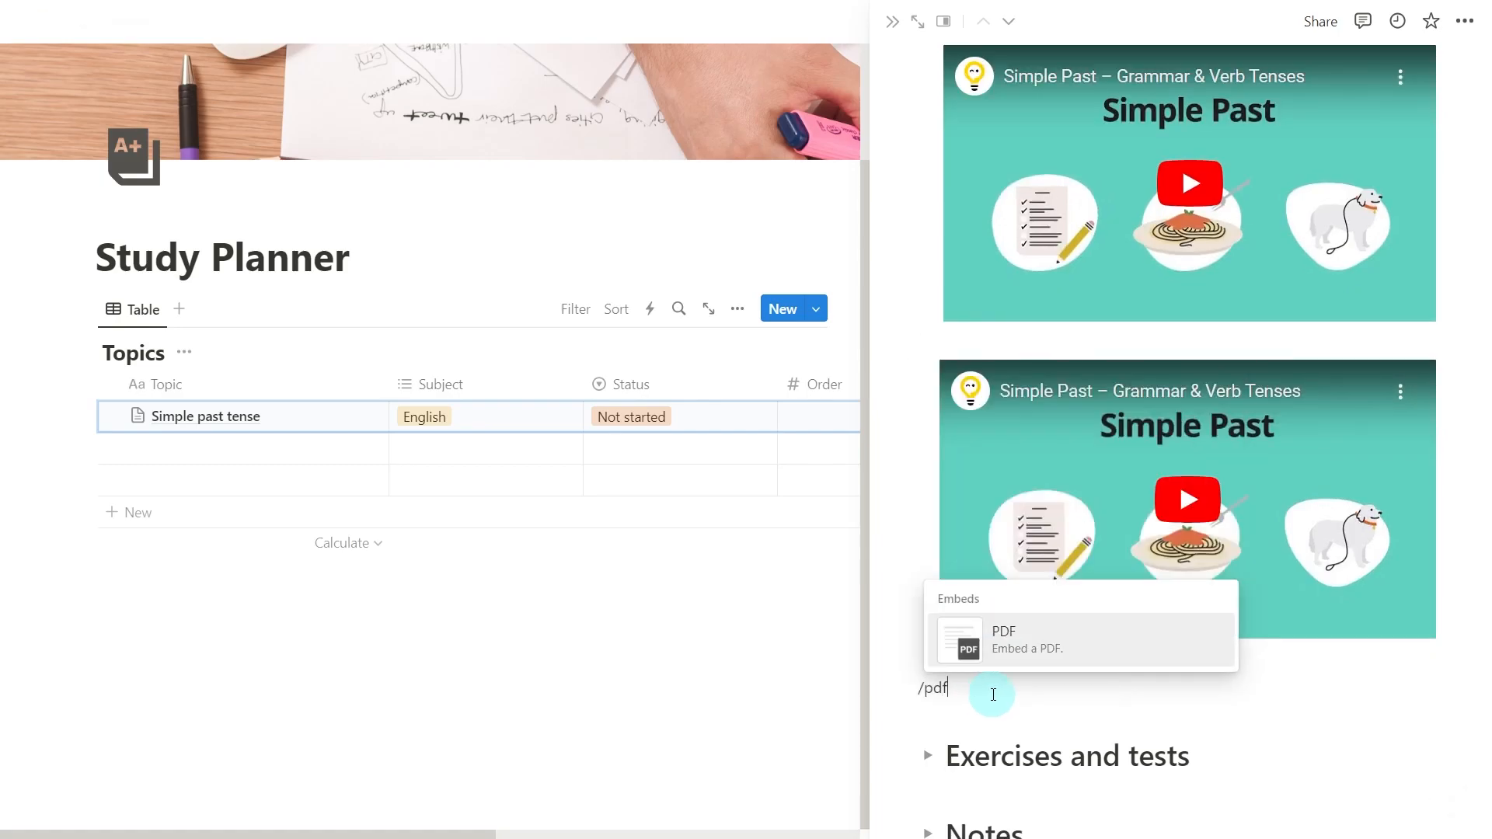
type("f")
left_click(1074, 648)
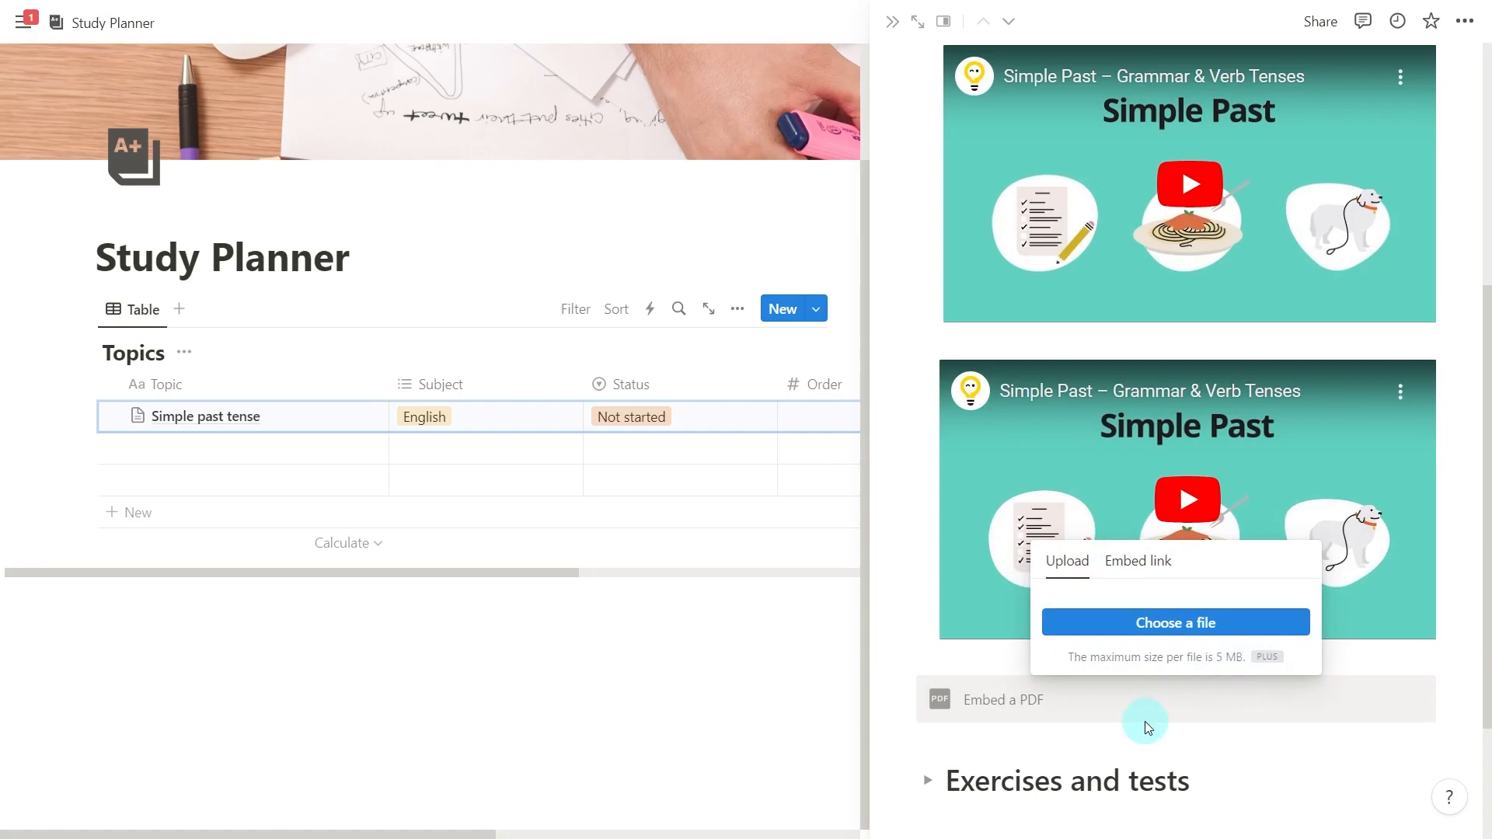
left_click(1136, 726)
Step: Insert a Google Drive embed block on a new line below the PDF block
left_click(1089, 723)
left_click(1090, 729)
type("/google dri")
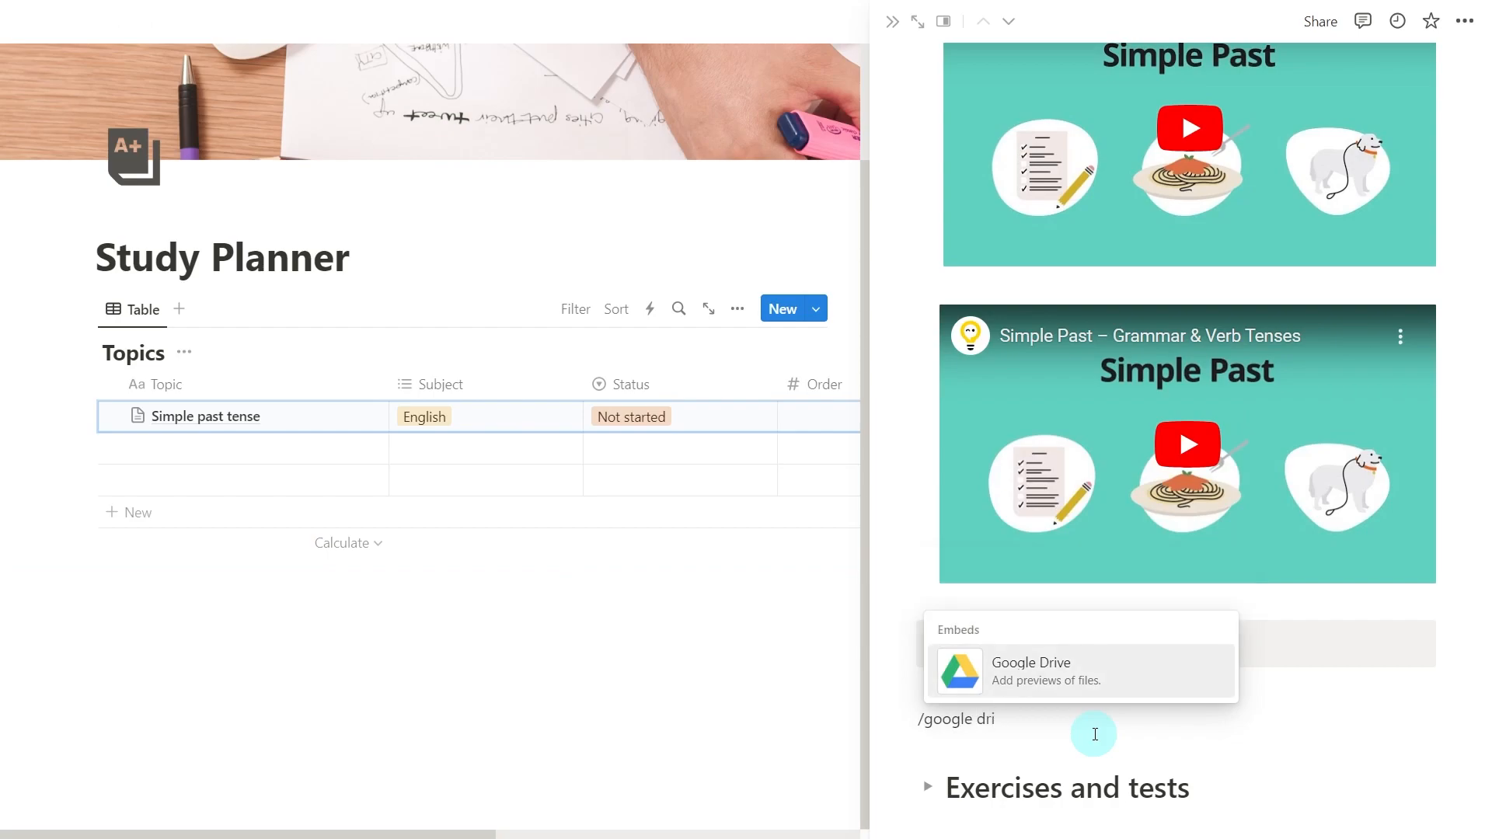
key("Return")
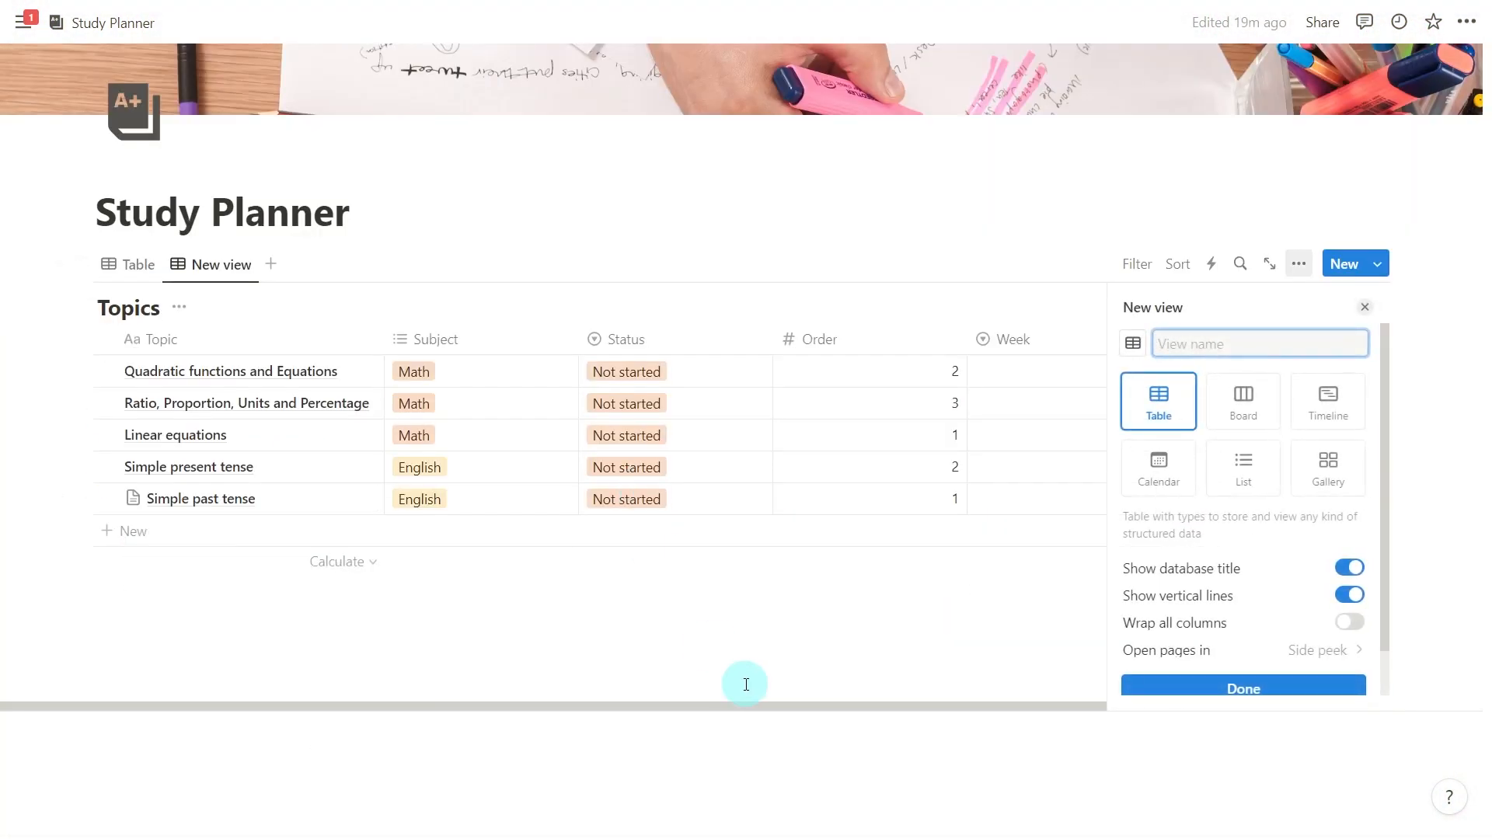
Step: Name the new Topics view "Planning" and give it the Board layout
type("Planning")
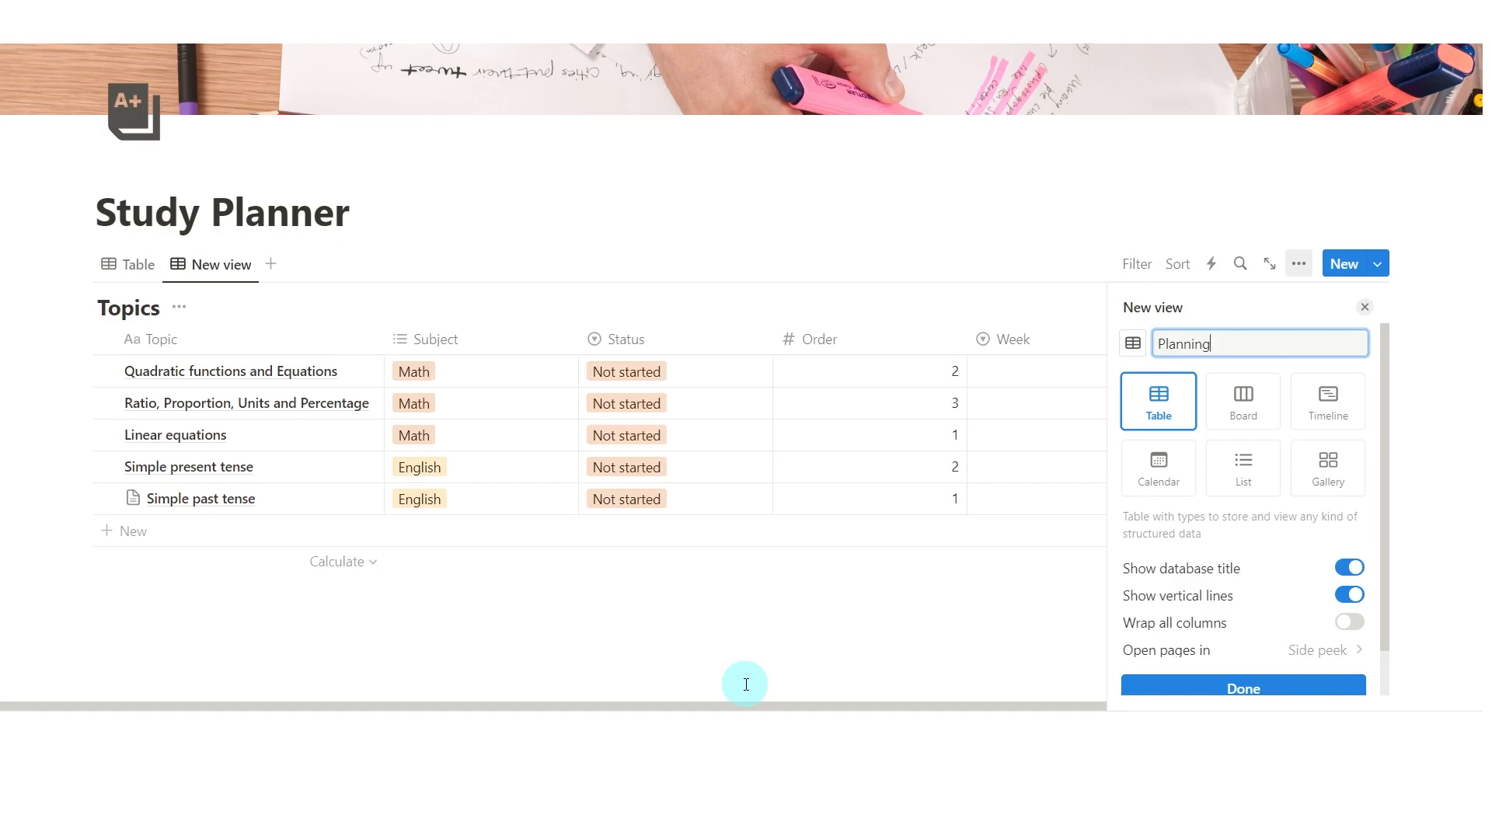
left_click(1229, 413)
scroll(1275, 467, "down", 1)
scroll(1283, 599, "down", 1)
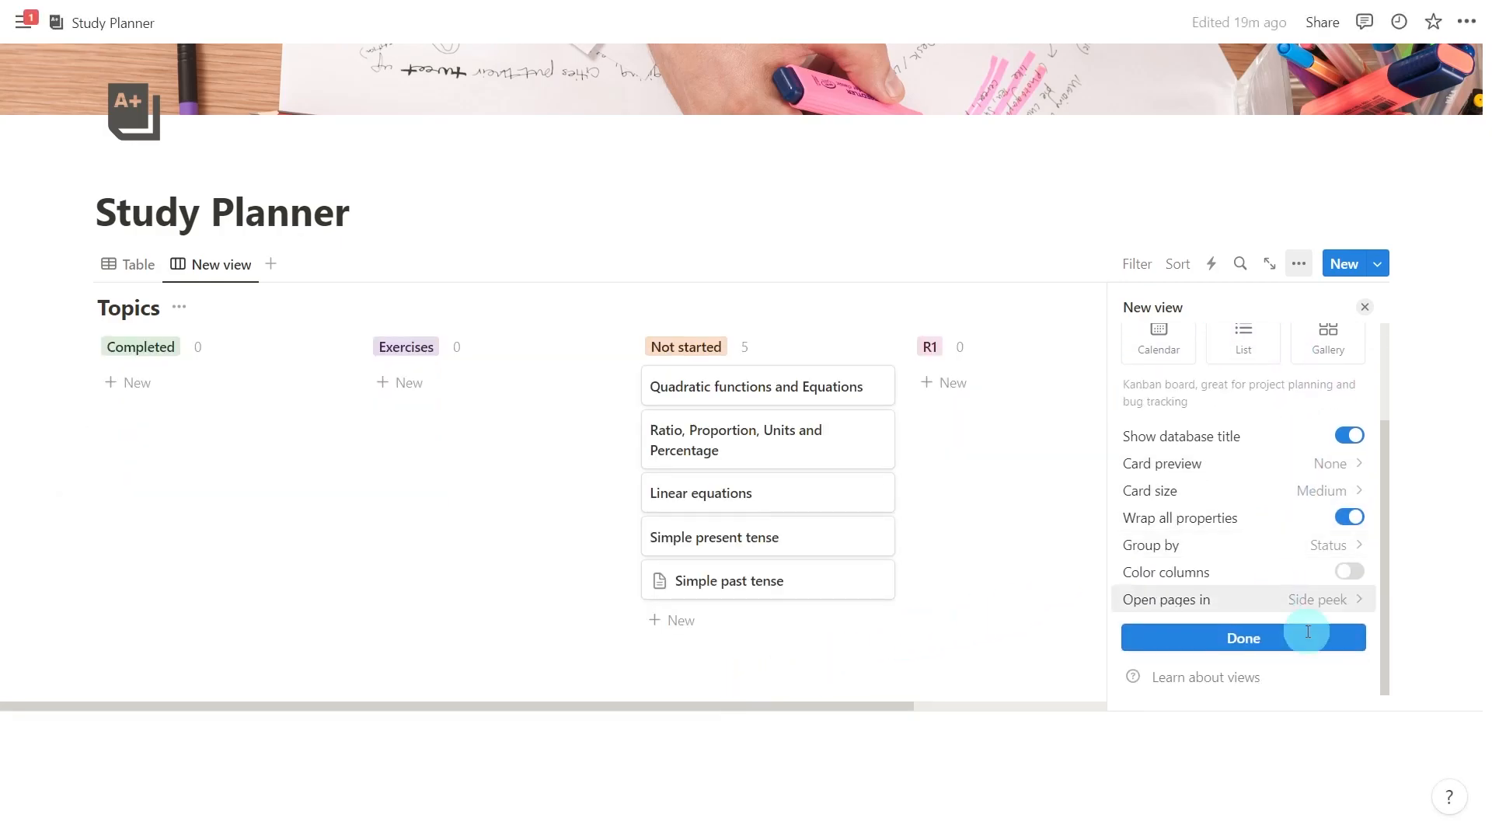
left_click(1312, 638)
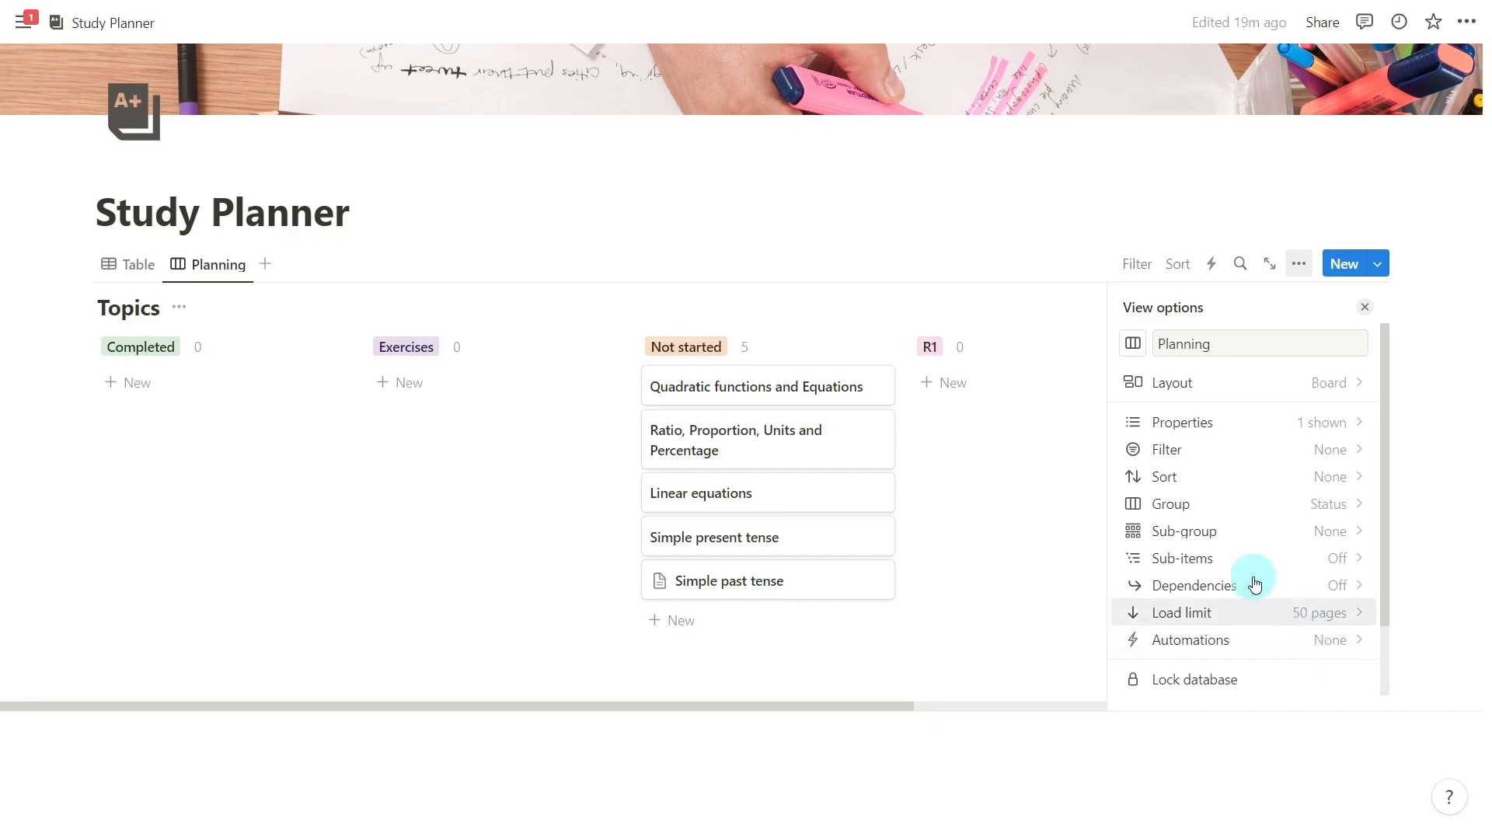
Step: Group the Planning board by Week
left_click(1247, 516)
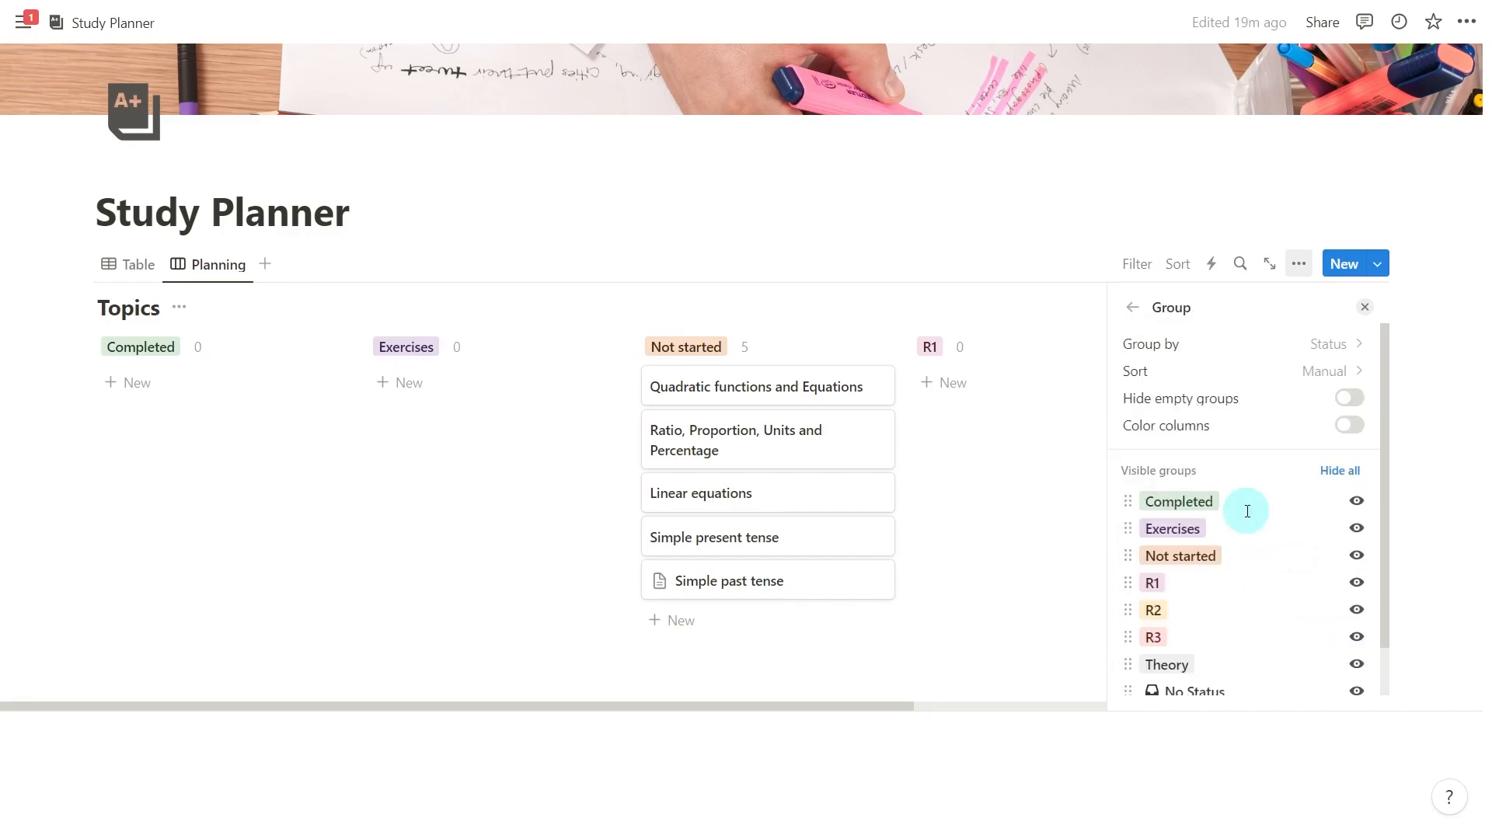
left_click(1261, 354)
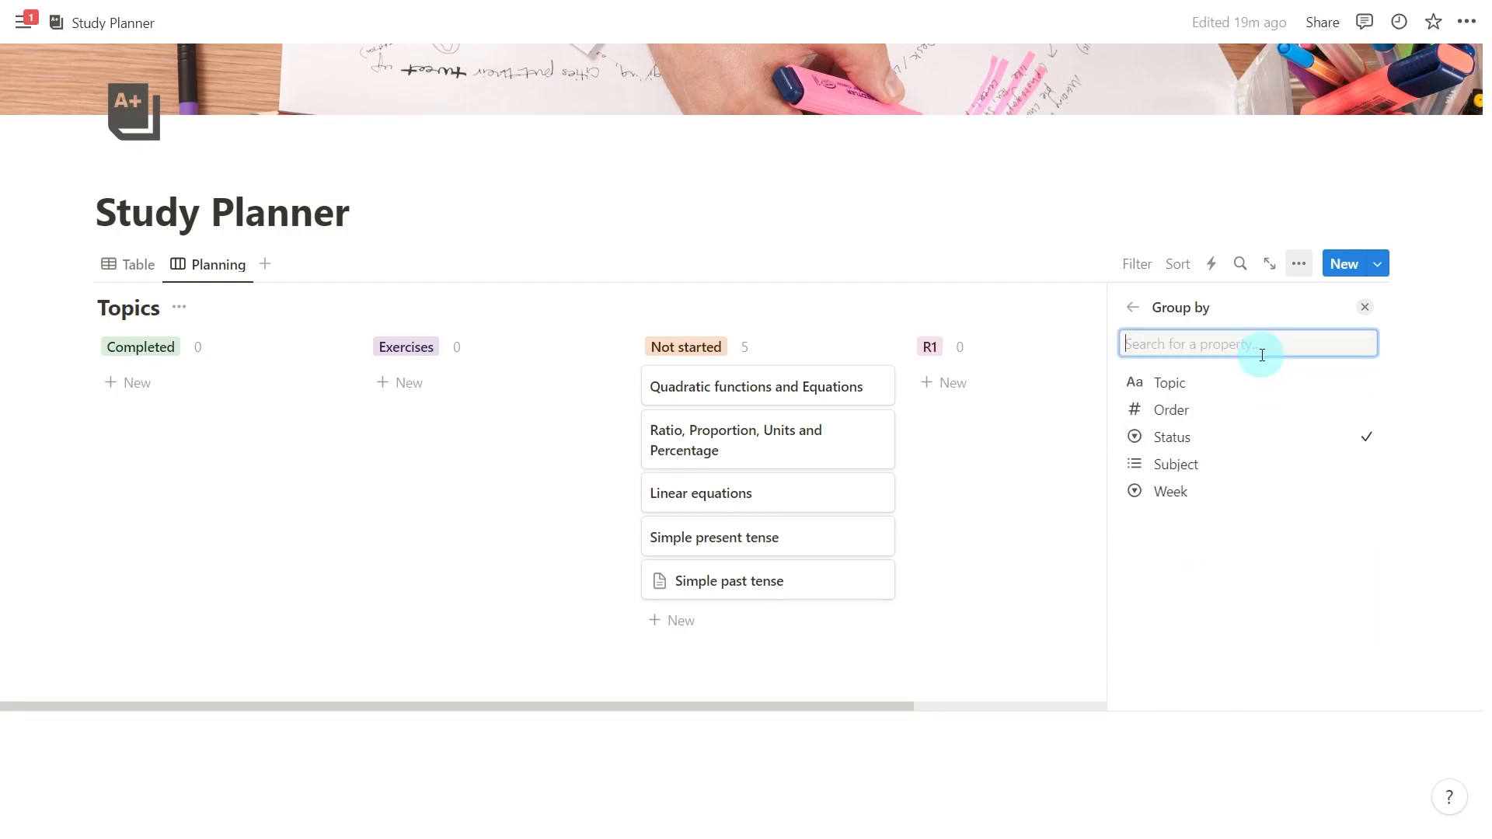
left_click(1279, 492)
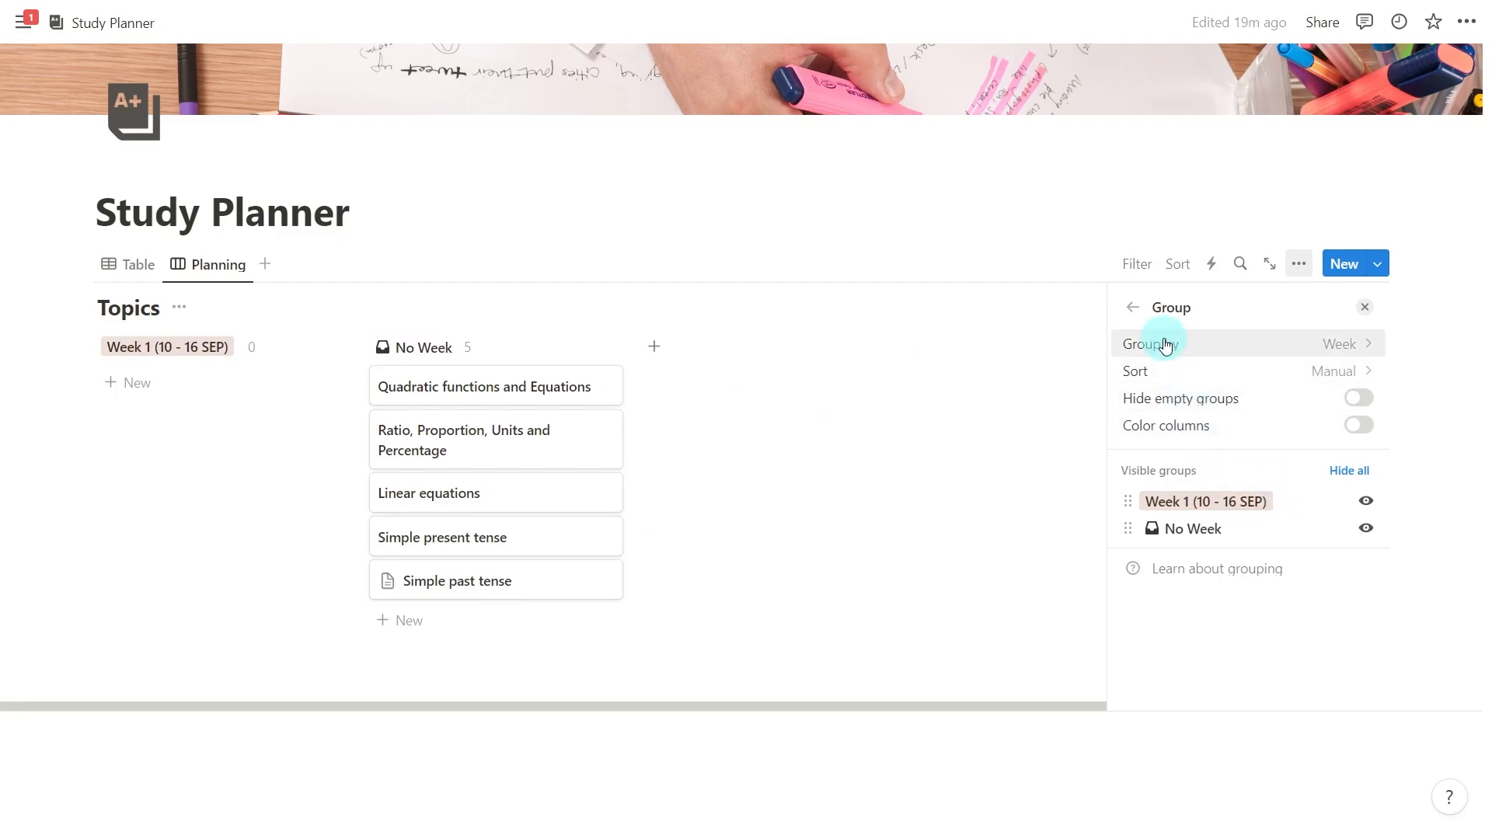
left_click(1133, 308)
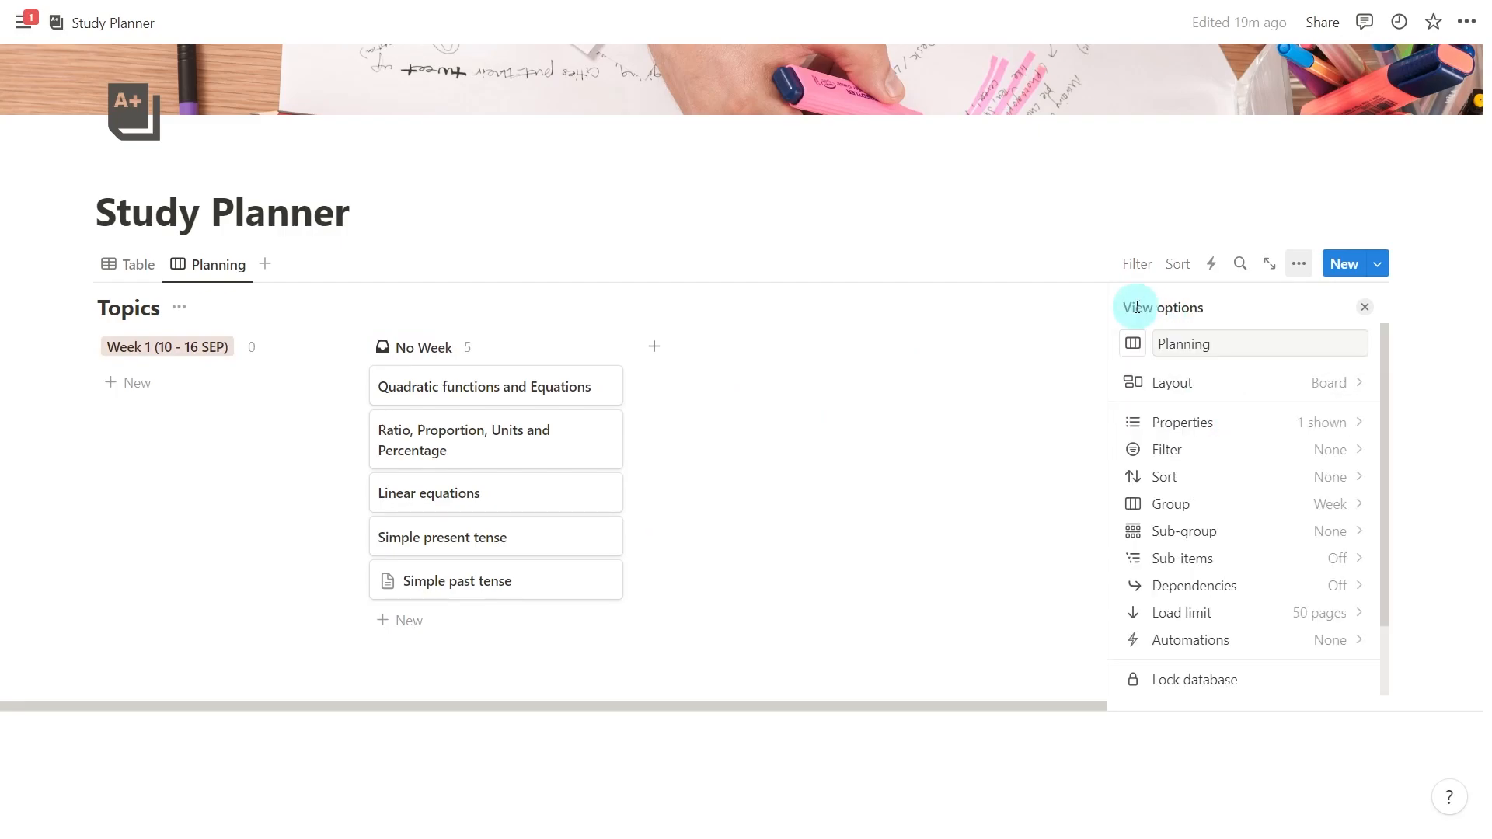
Step: Show the Subject and Order properties on the Planning board cards and close the view options
left_click(1271, 430)
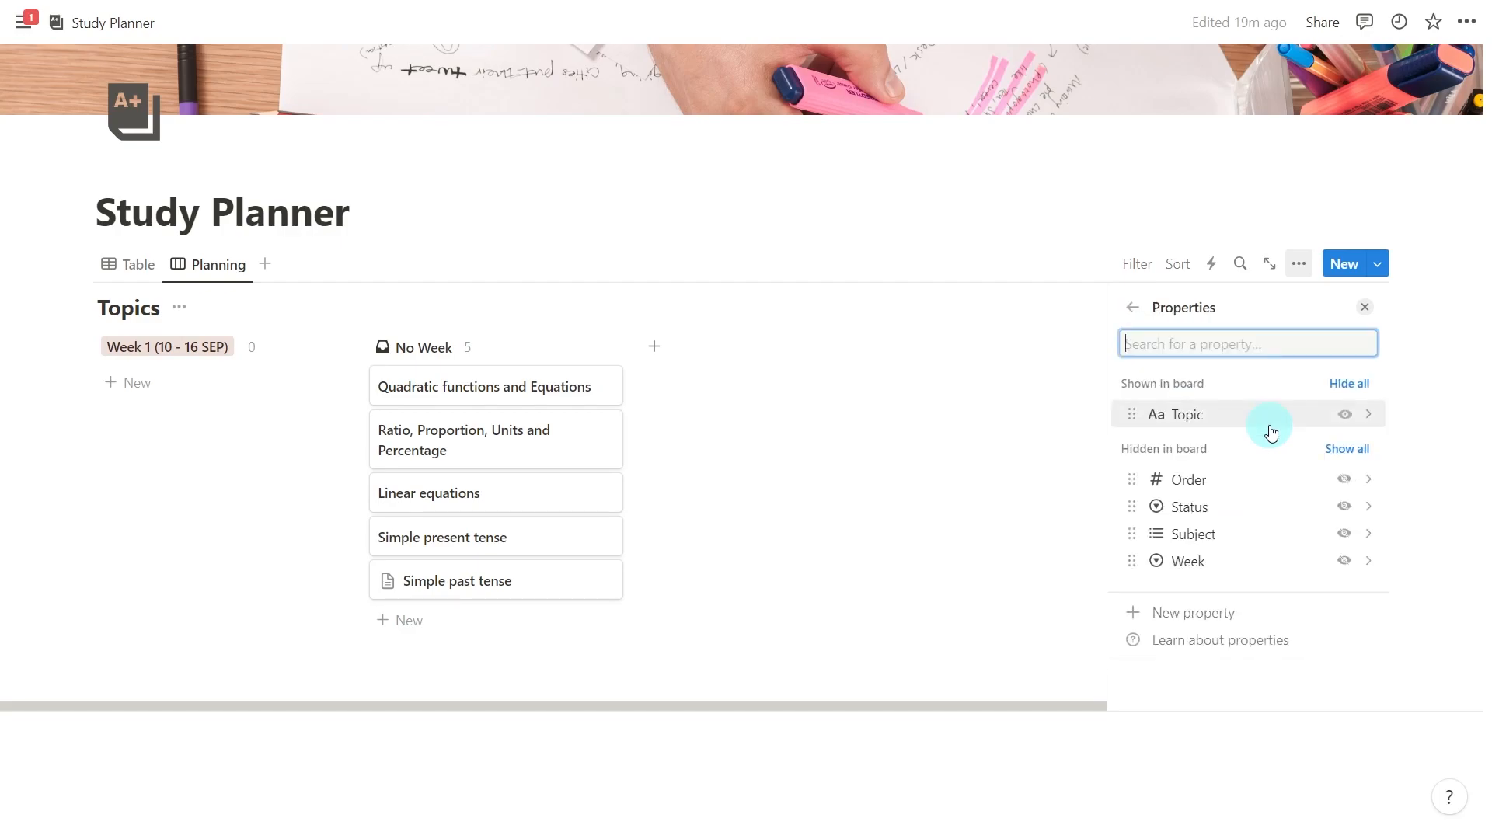
left_click(1344, 537)
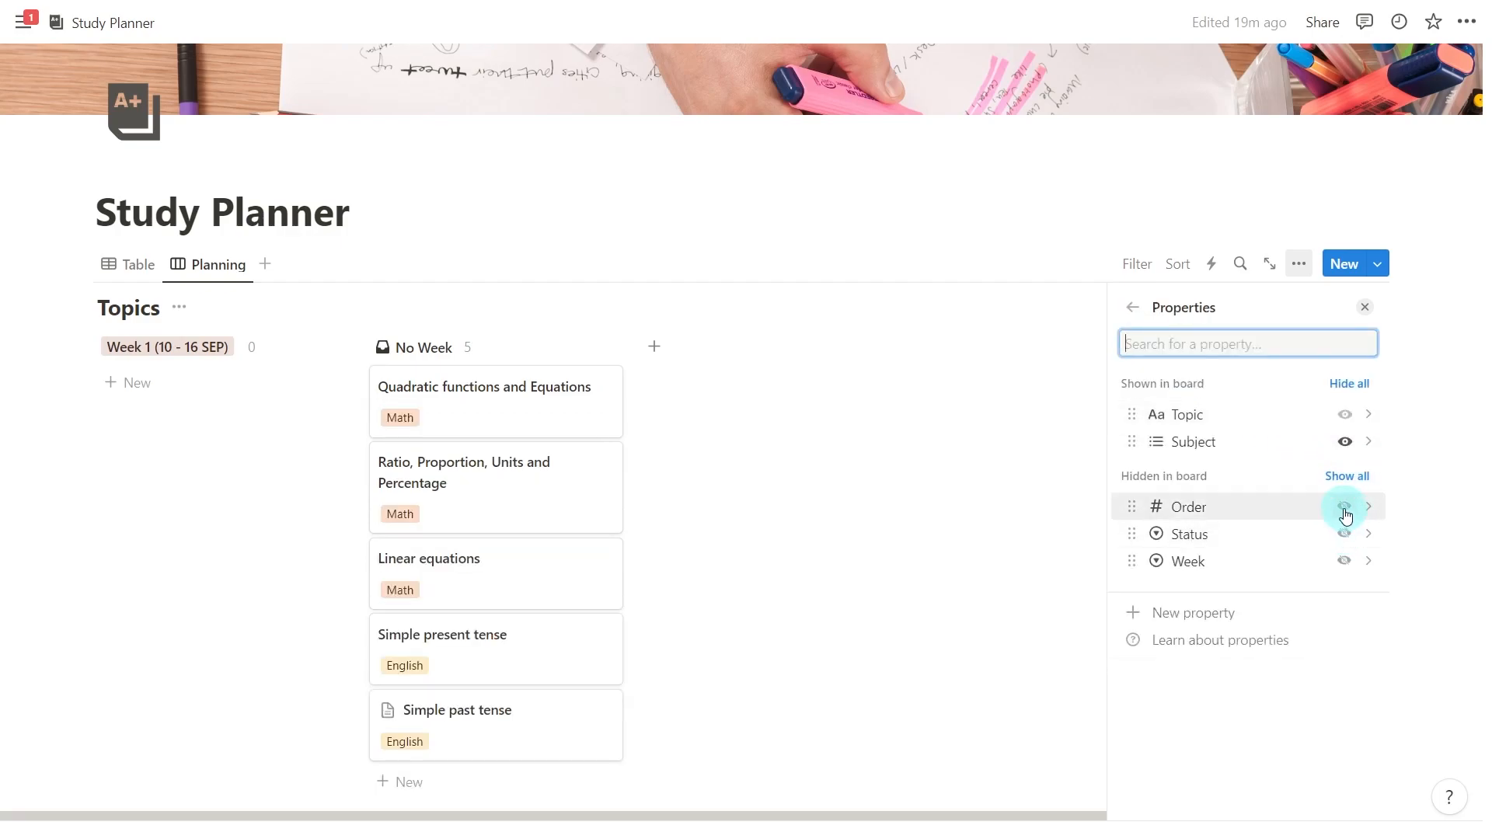
left_click(1344, 510)
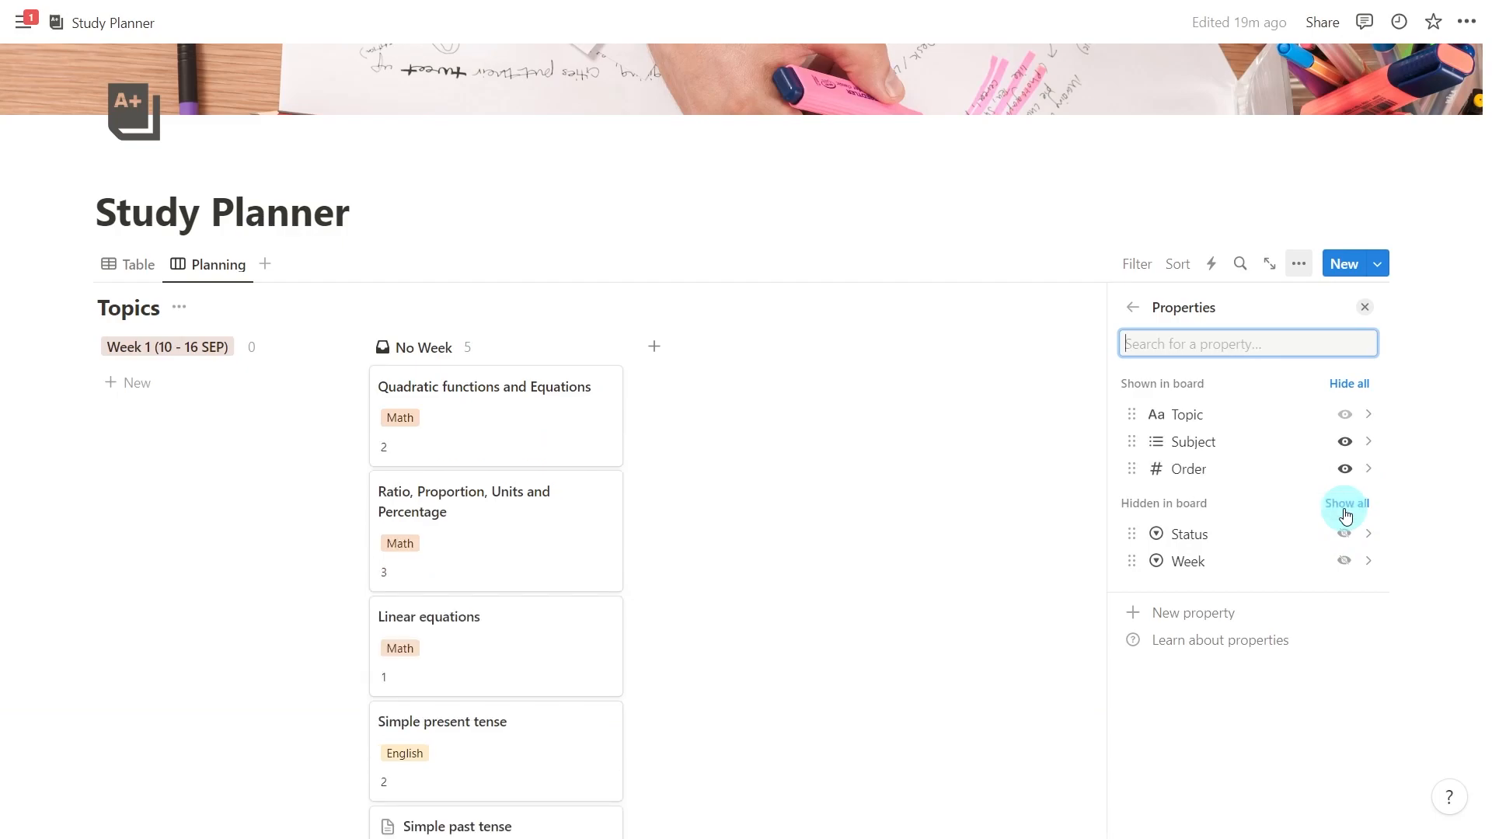
left_click(1364, 307)
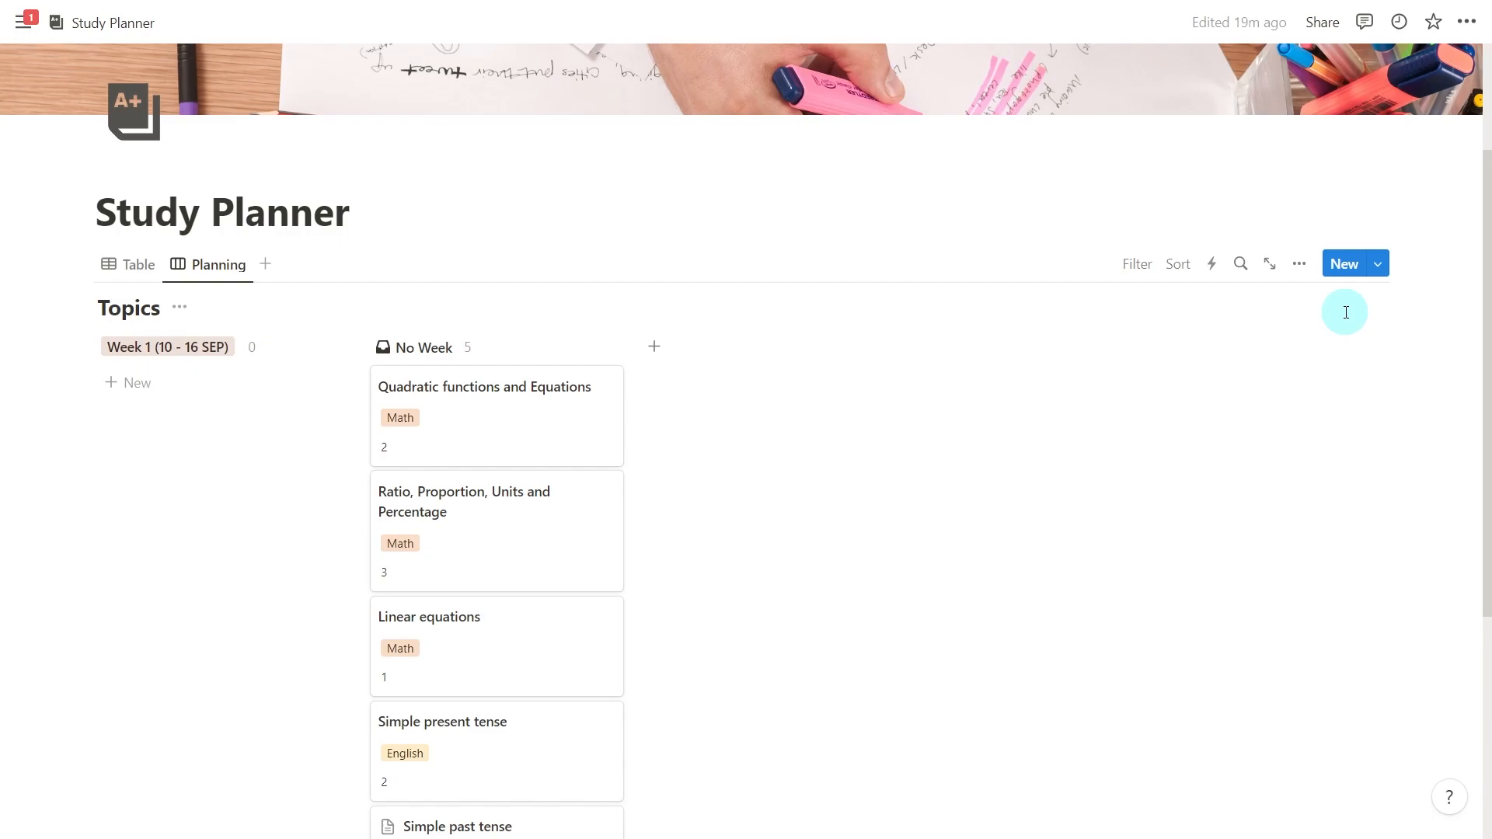
Step: Filter the Planning board to topics whose Status is not Completed
left_click(1137, 266)
left_click(1120, 394)
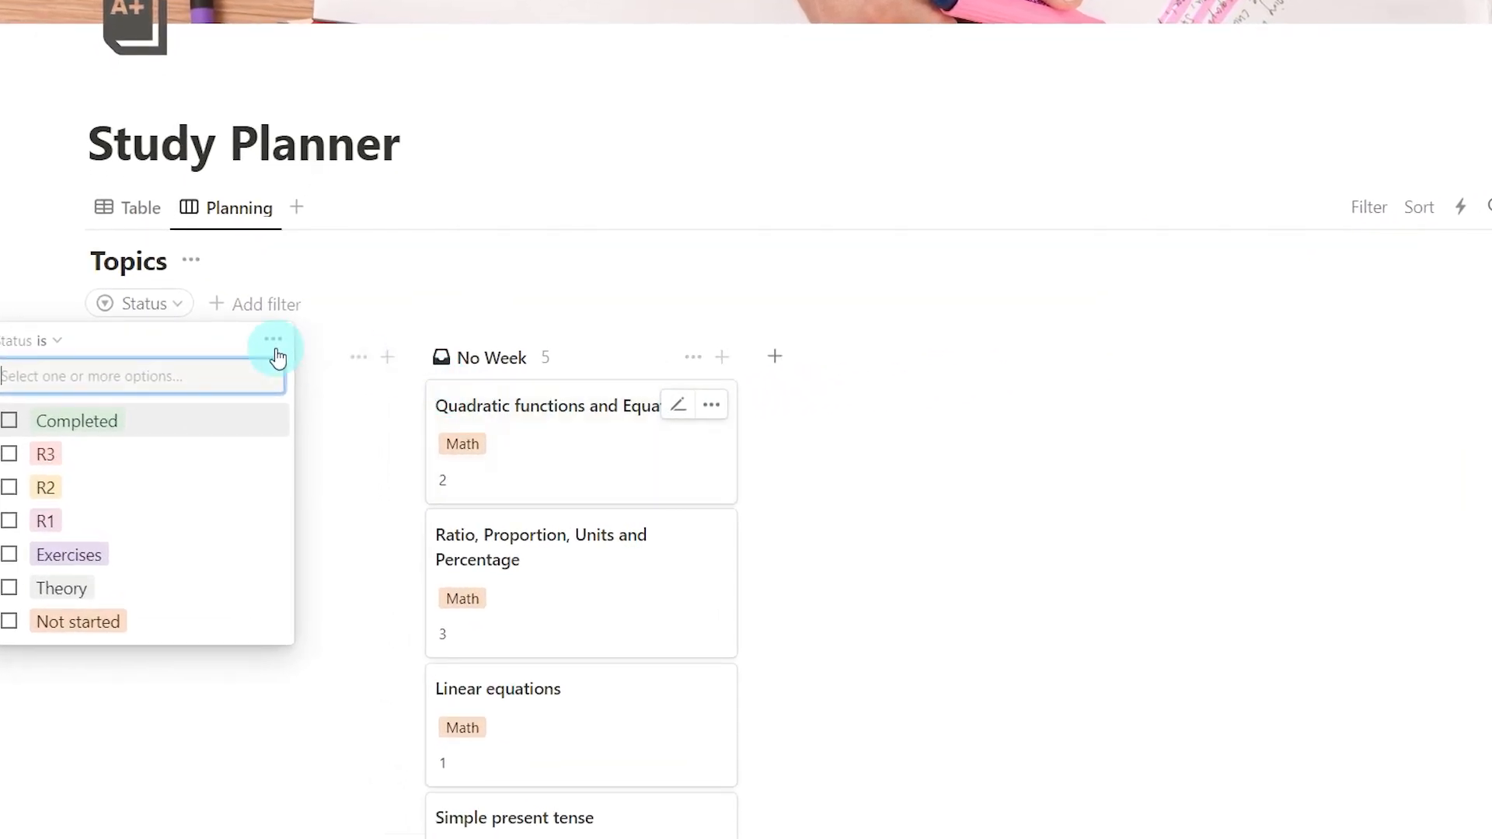
left_click(66, 373)
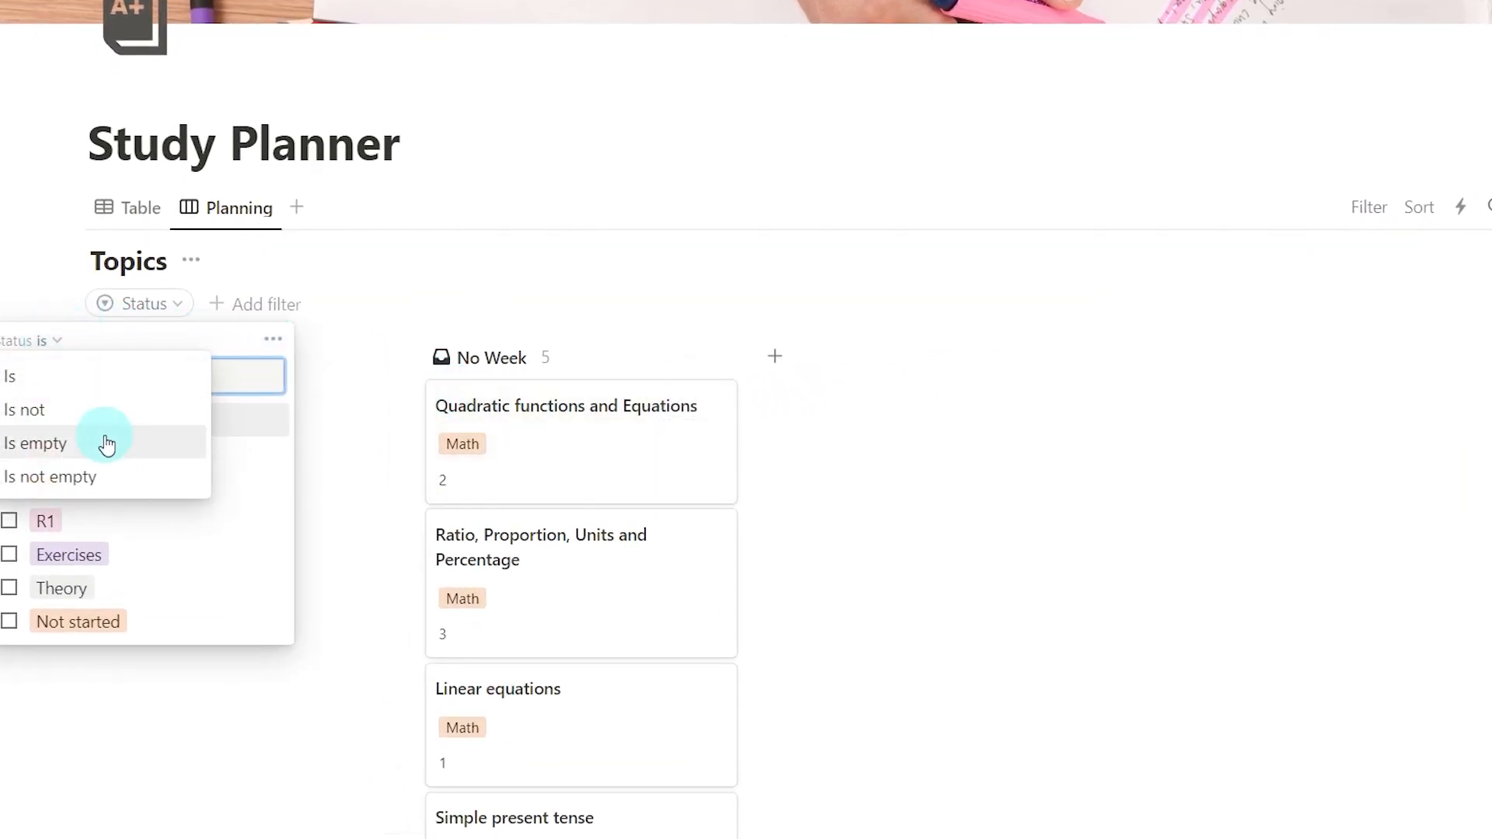
left_click(115, 416)
left_click(50, 421)
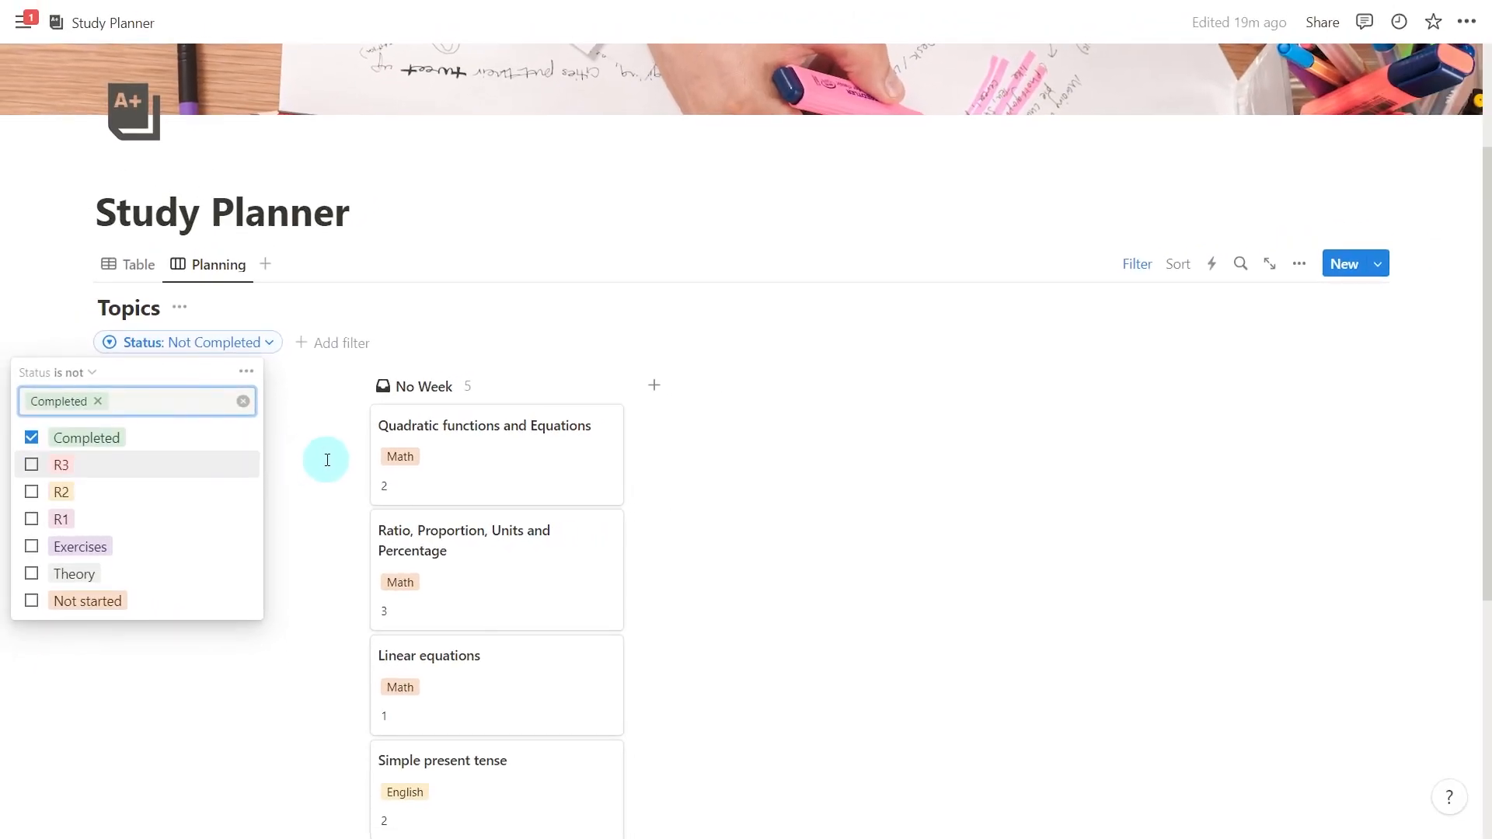
left_click(339, 457)
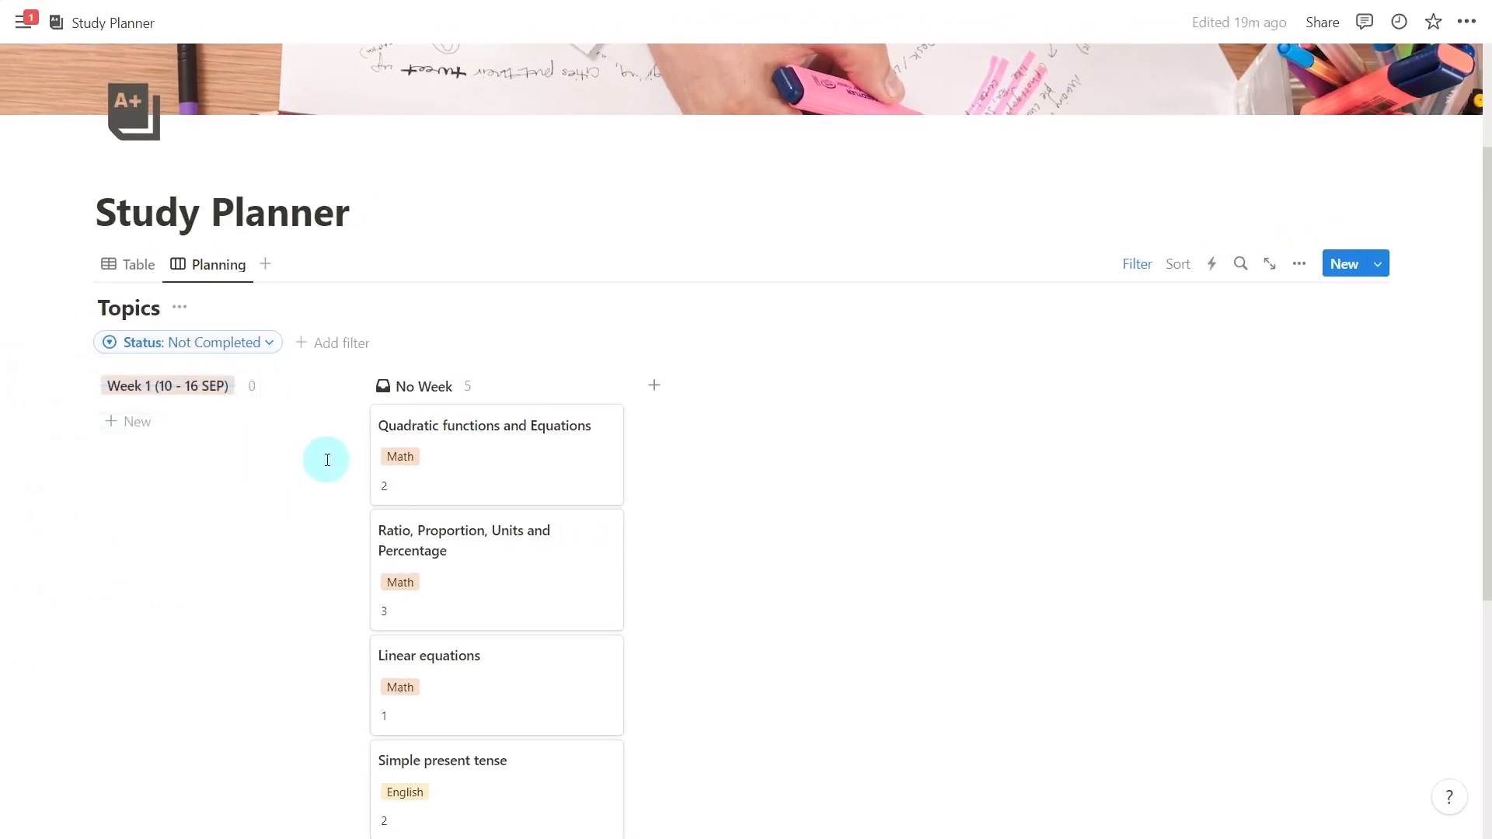
Step: Sort the Planning board by Subject in ascending order, with Order added as a second sort
left_click(1178, 269)
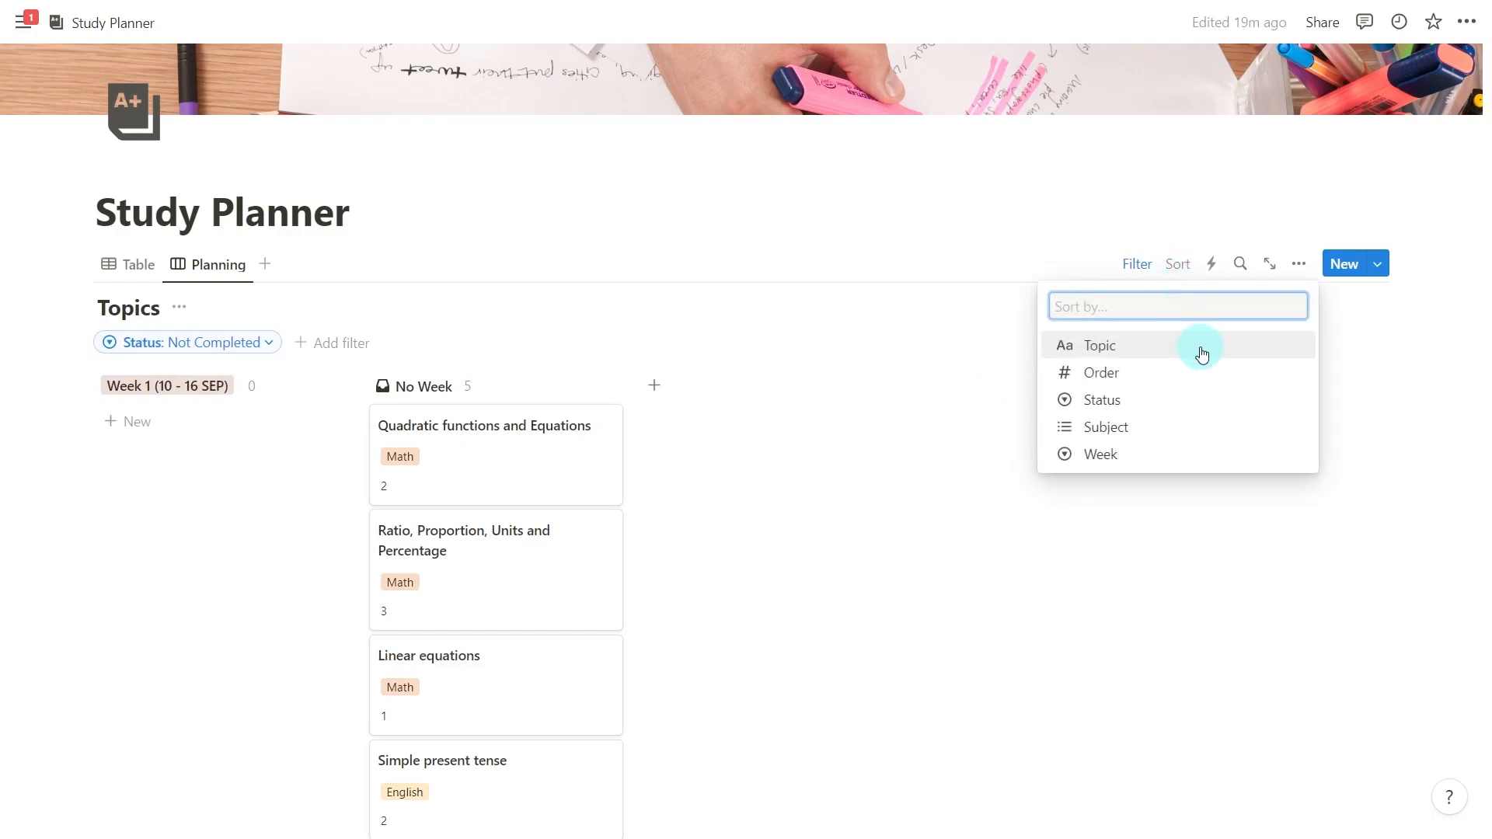
left_click(1170, 425)
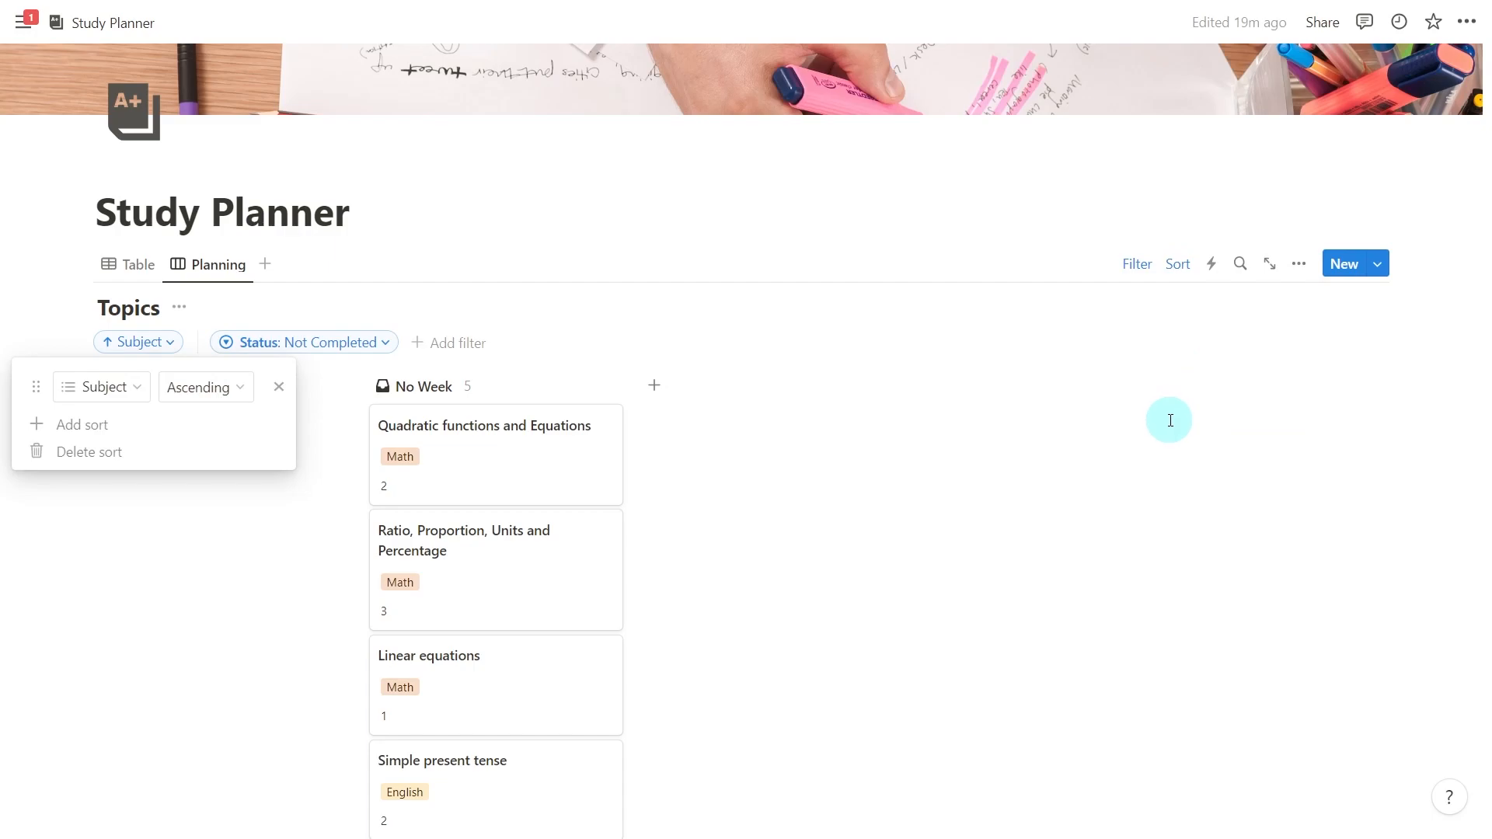
left_click(127, 434)
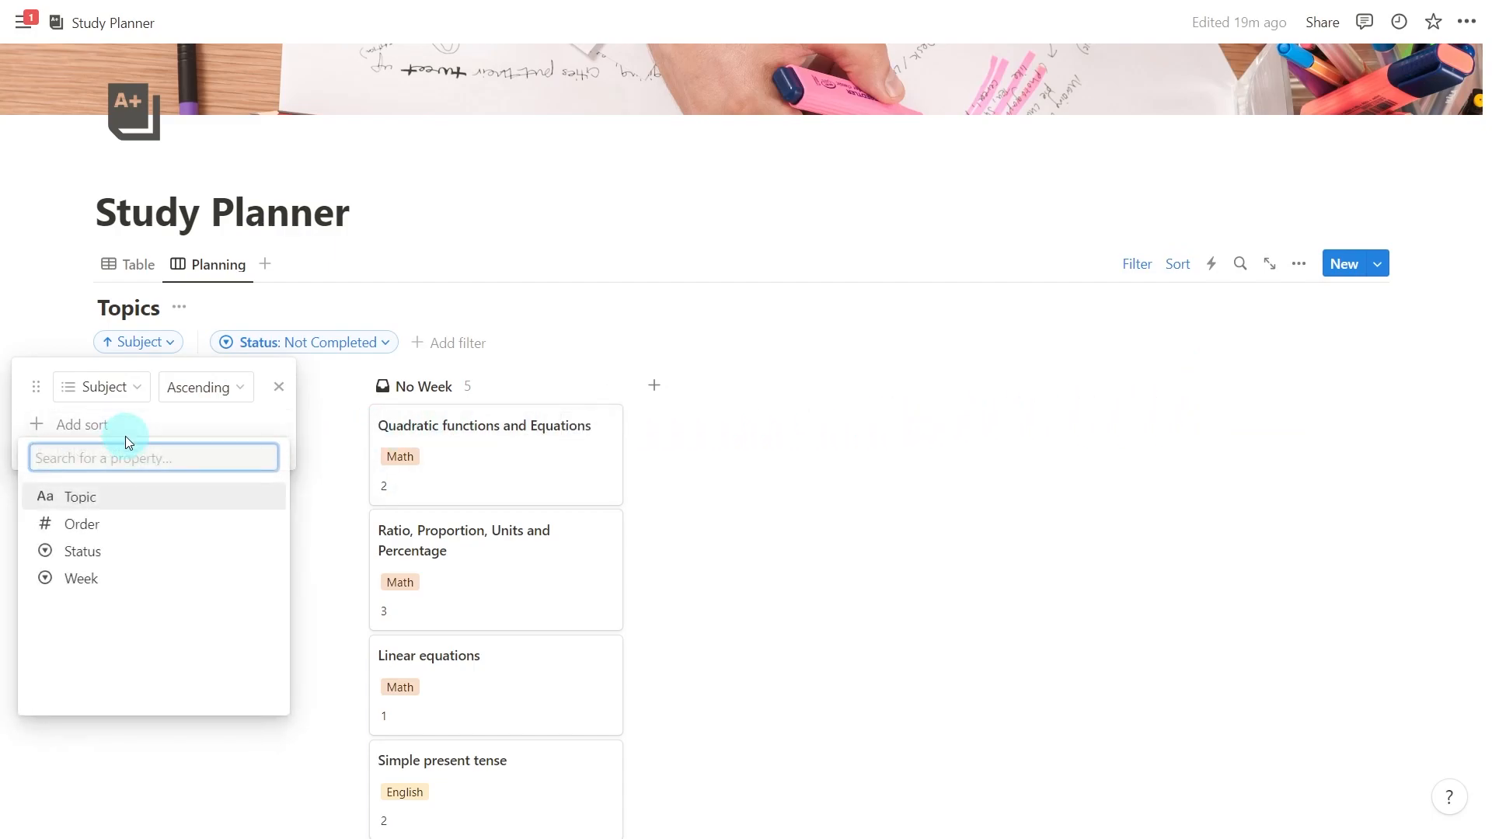
left_click(123, 522)
left_click(123, 516)
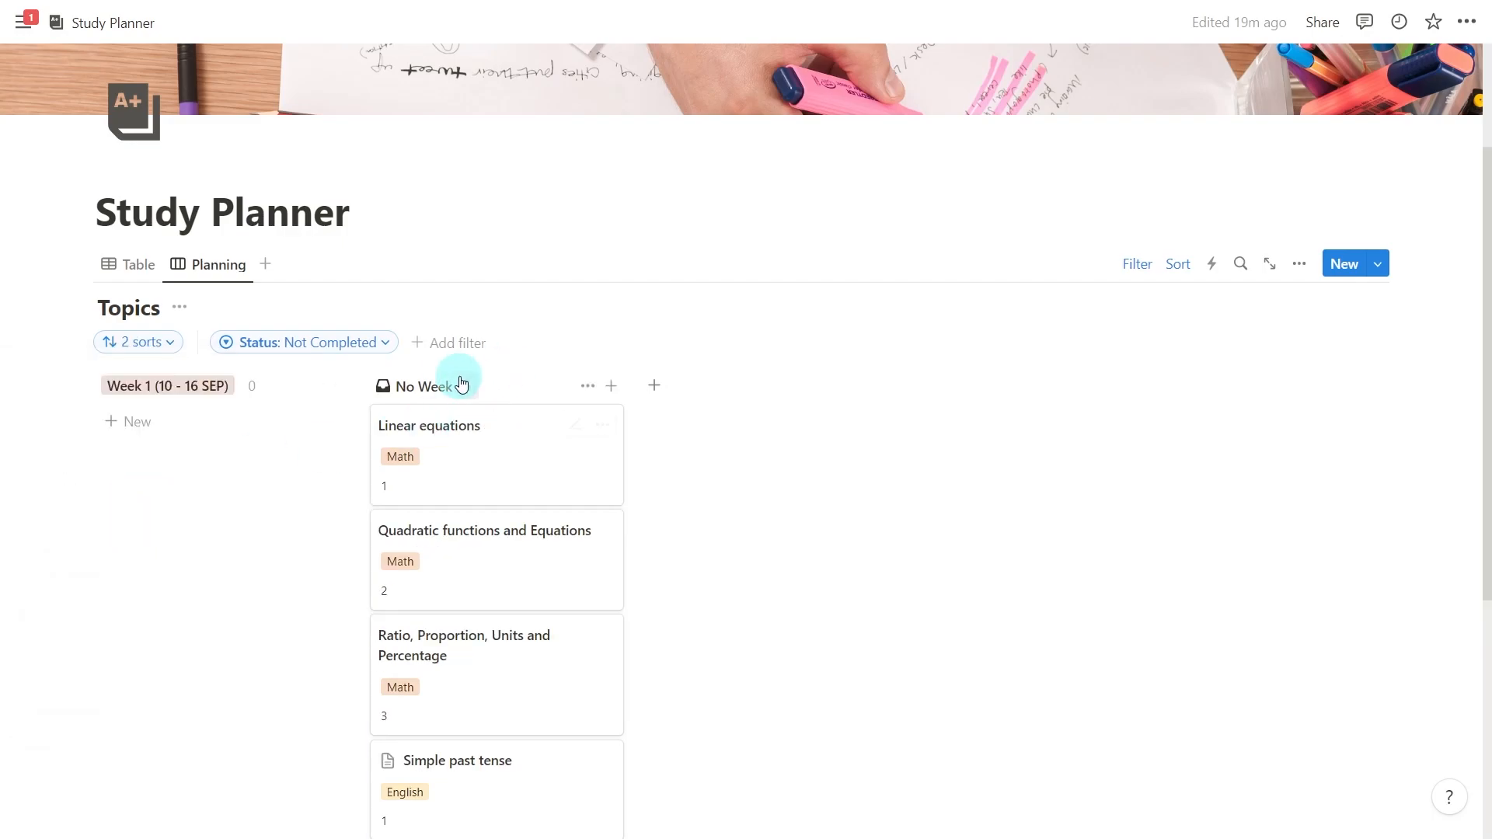
Step: Place the No Week group before Week 1 (10 - 16 SEP), and move the Linear equations and Simple past tense cards into Week 1
left_click_drag(427, 386, 162, 392)
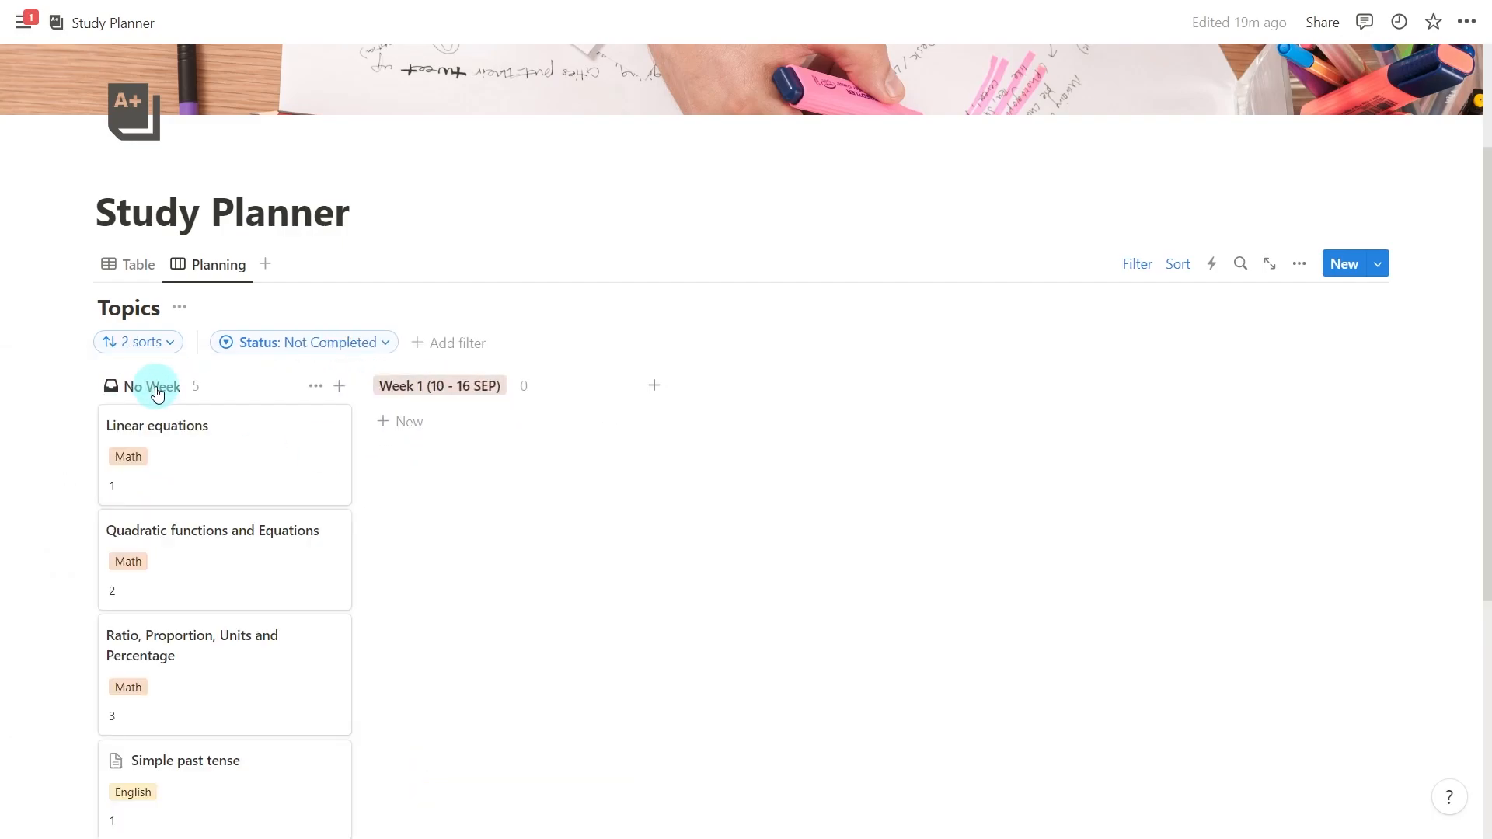
scroll(820, 538, "down", 1)
scroll(820, 538, "down", 1)
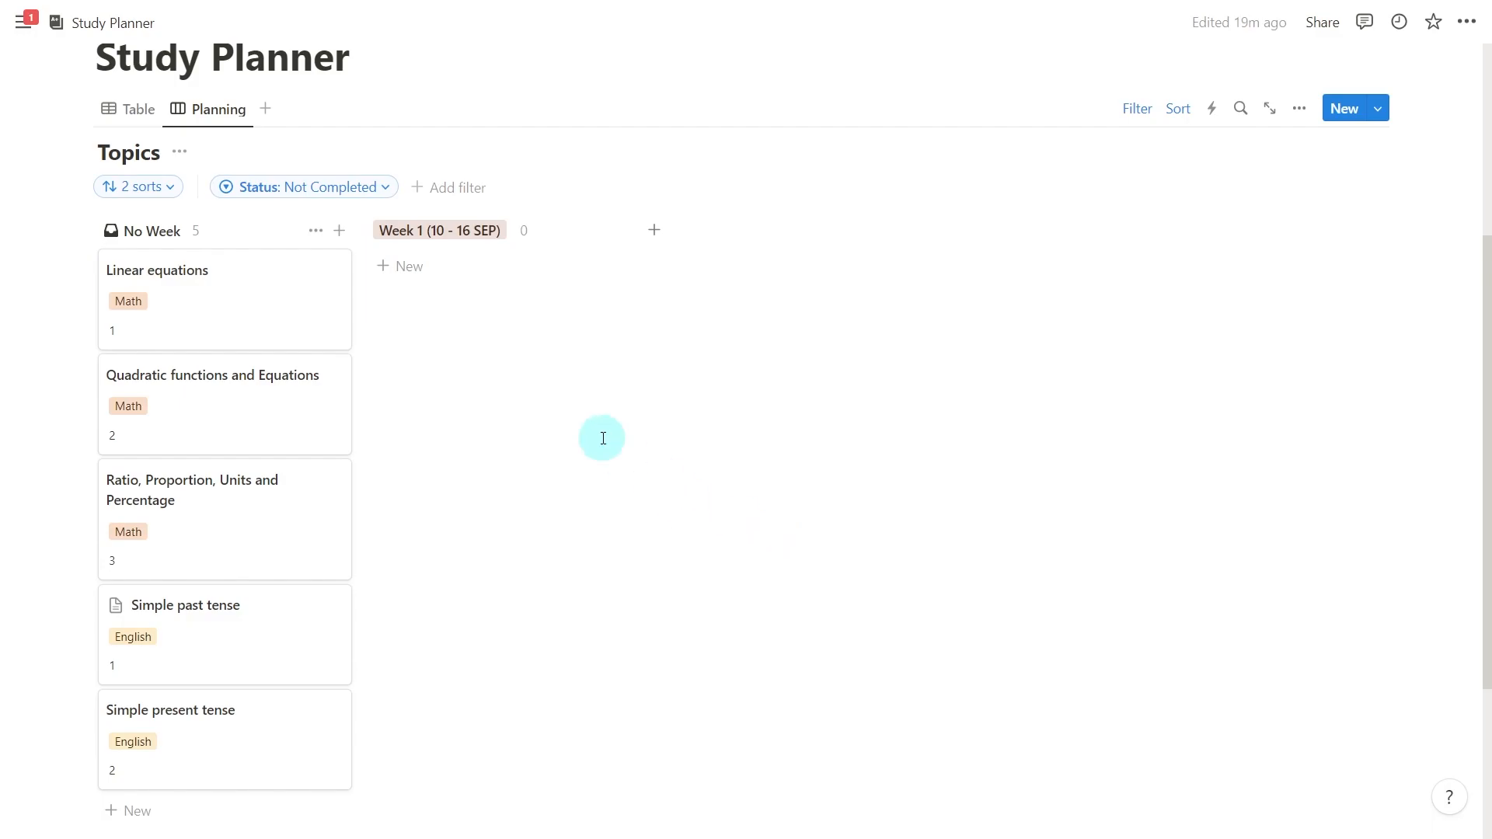
left_click_drag(233, 306, 449, 313)
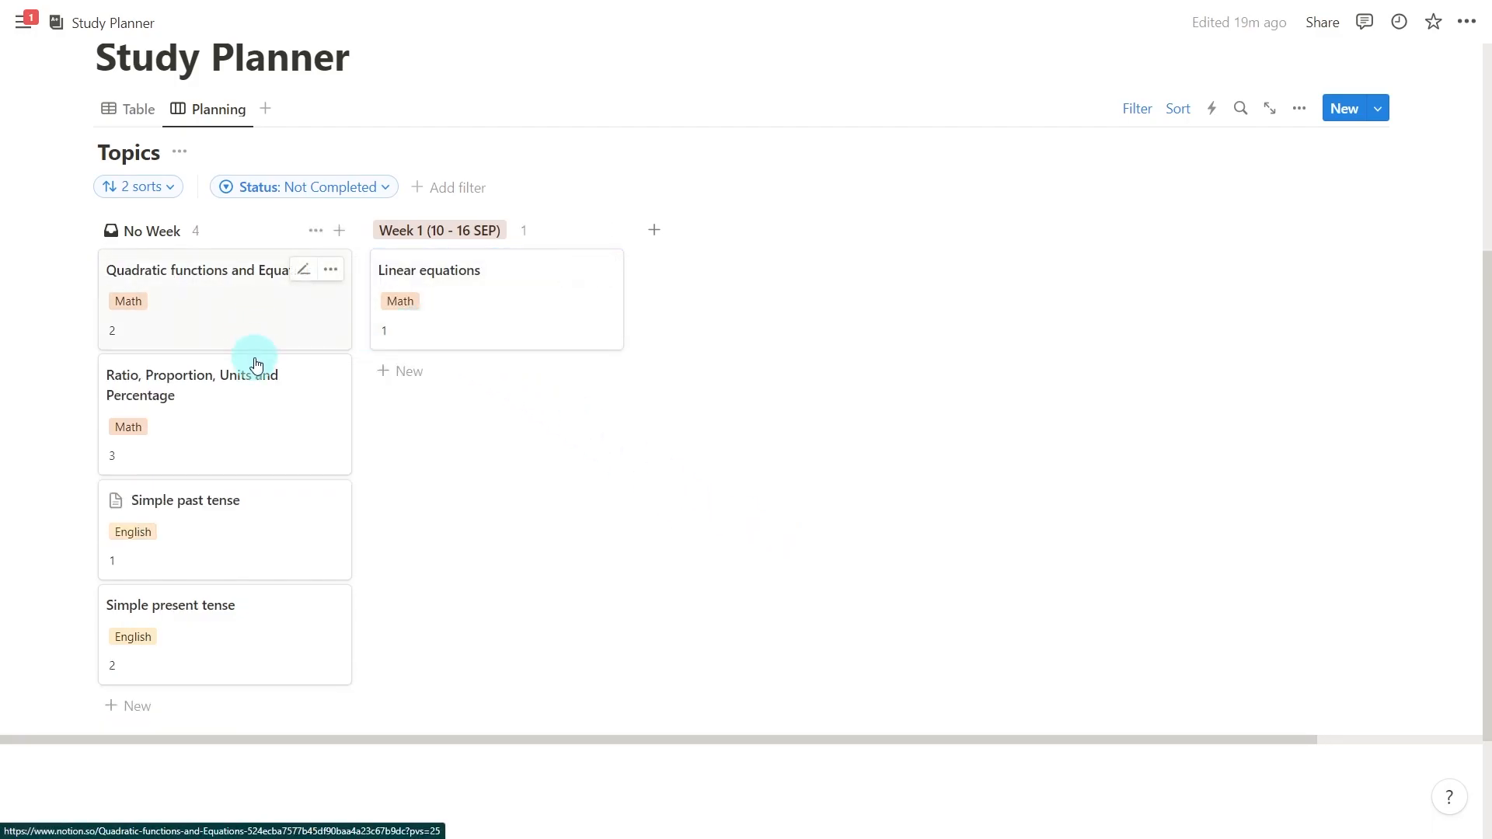
left_click_drag(267, 547, 537, 423)
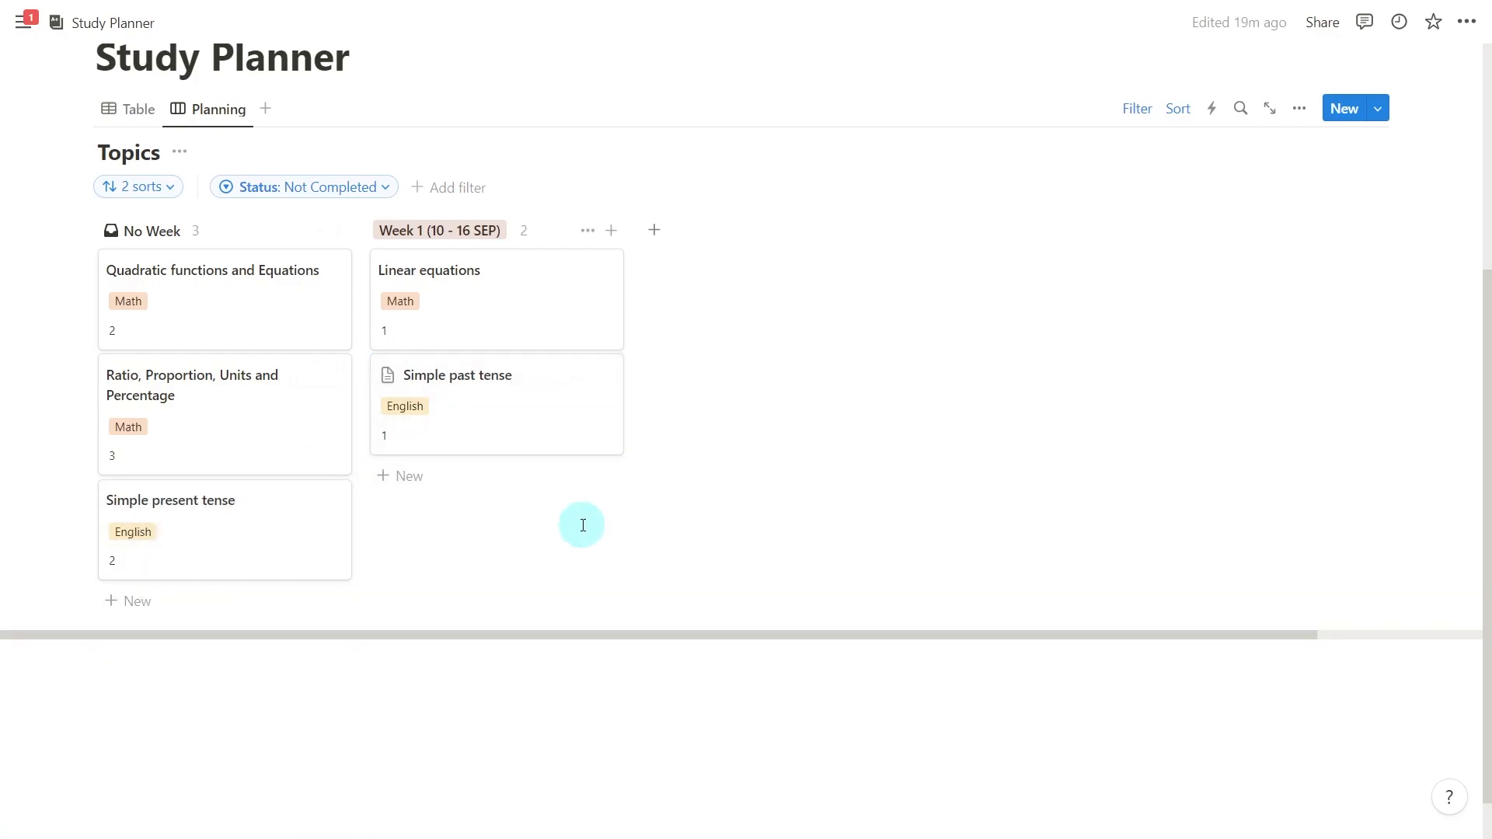
Step: Change the colour of the Week 1 (10 - 16 SEP) group on the Planning board to green
left_click(431, 232)
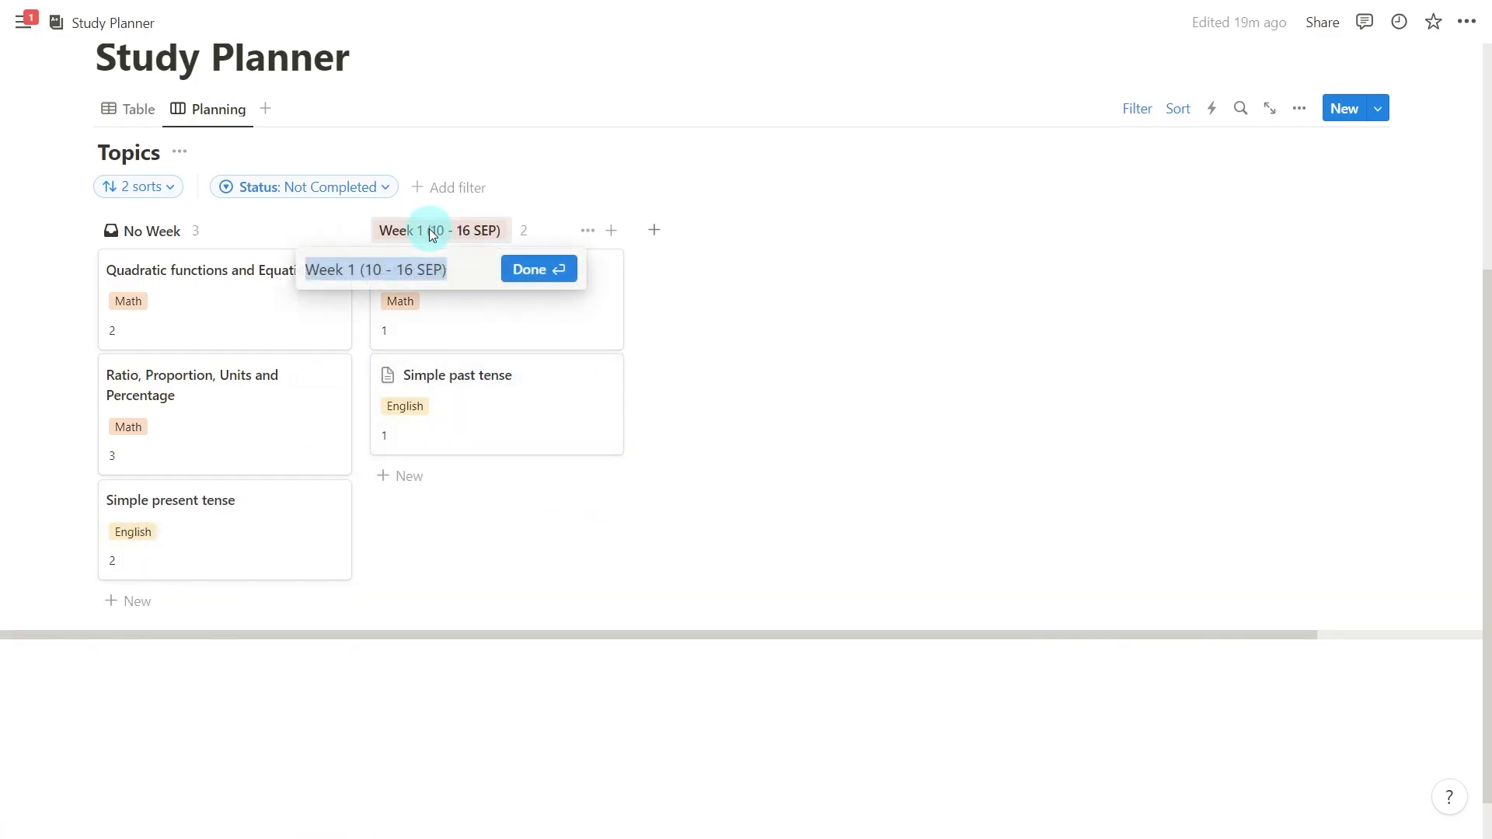
left_click(572, 538)
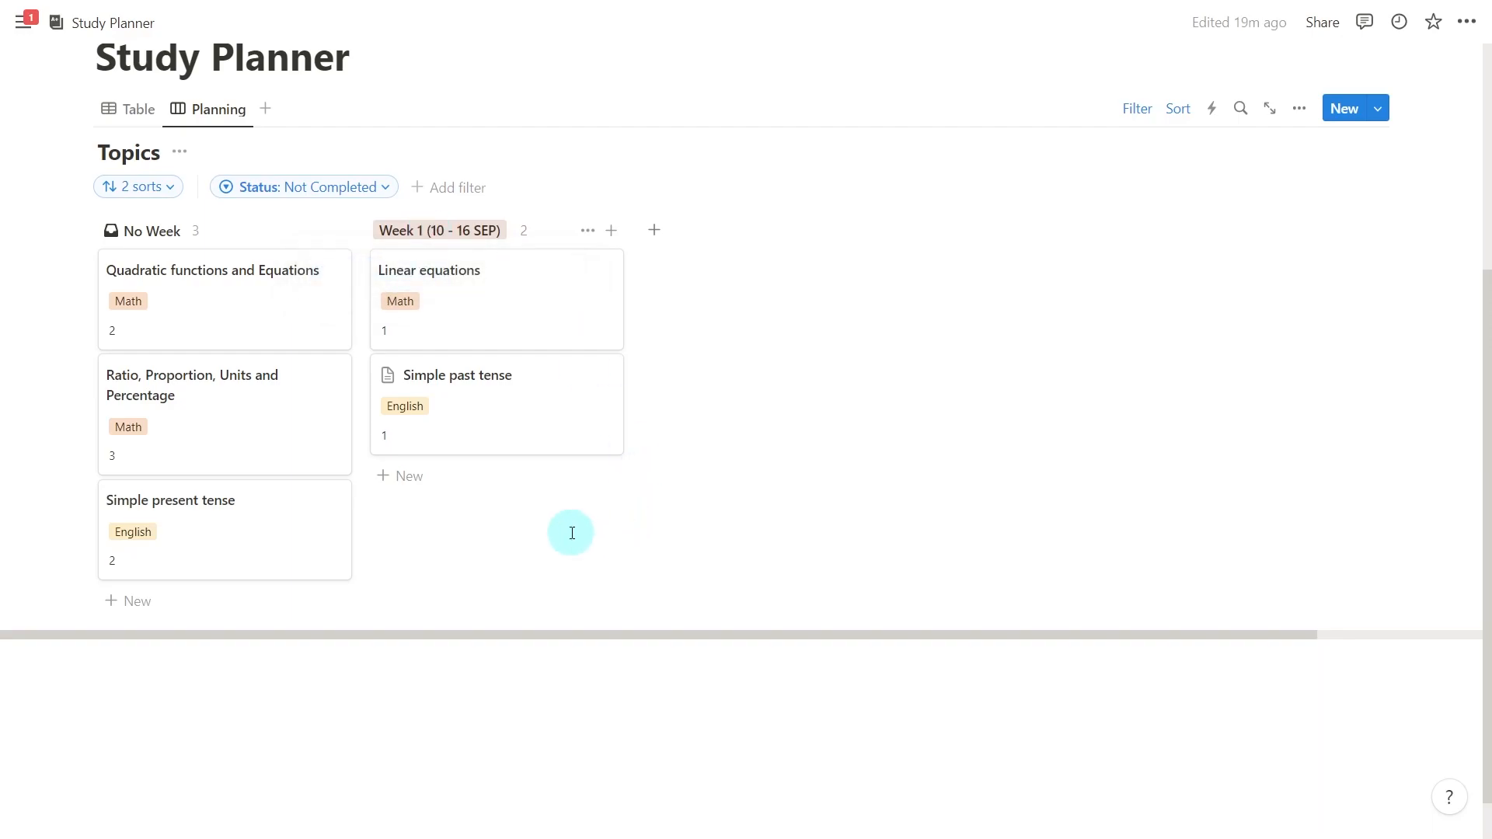
left_click(585, 232)
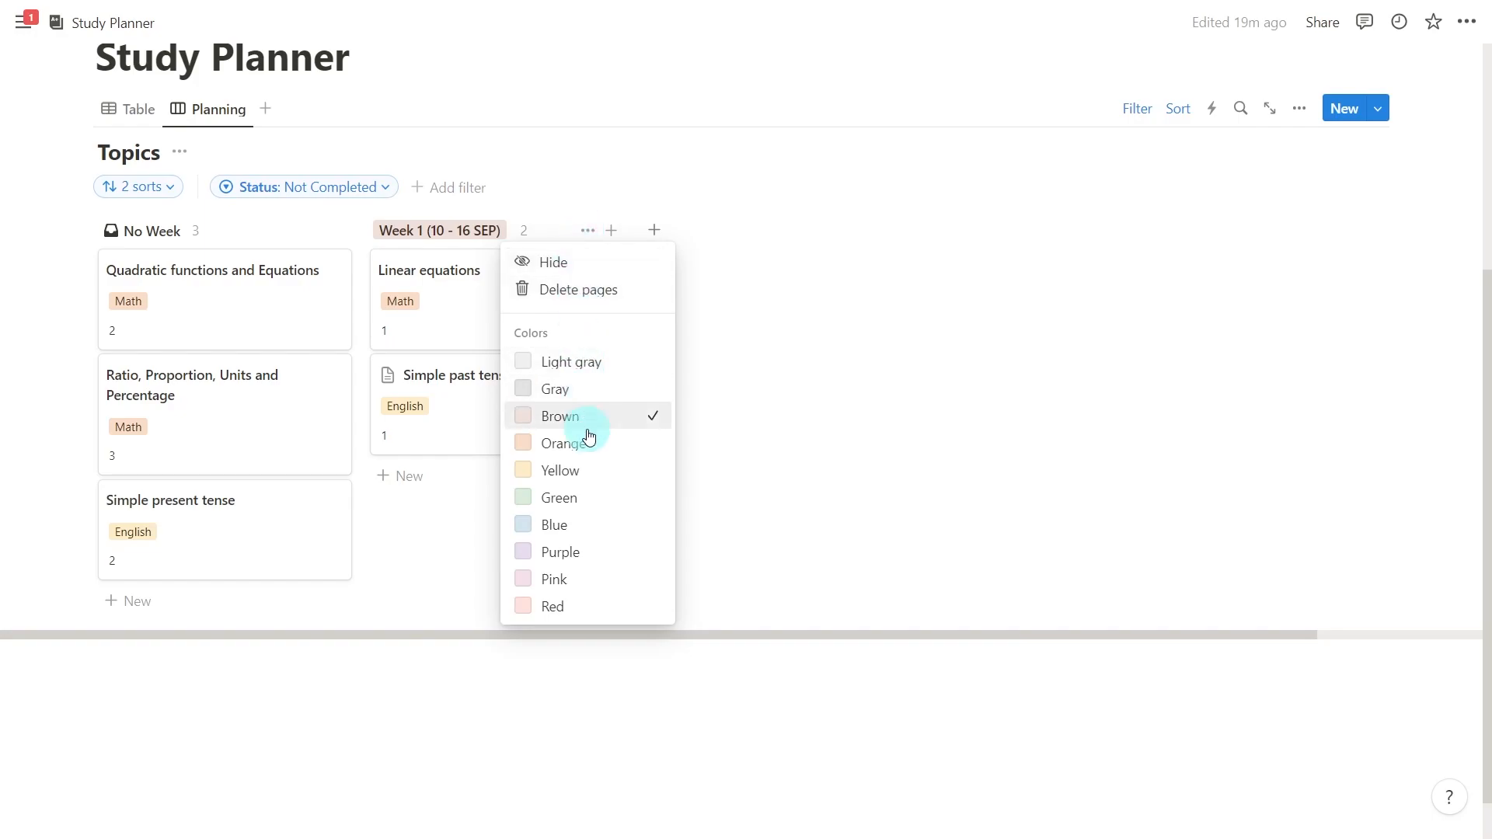
left_click(635, 506)
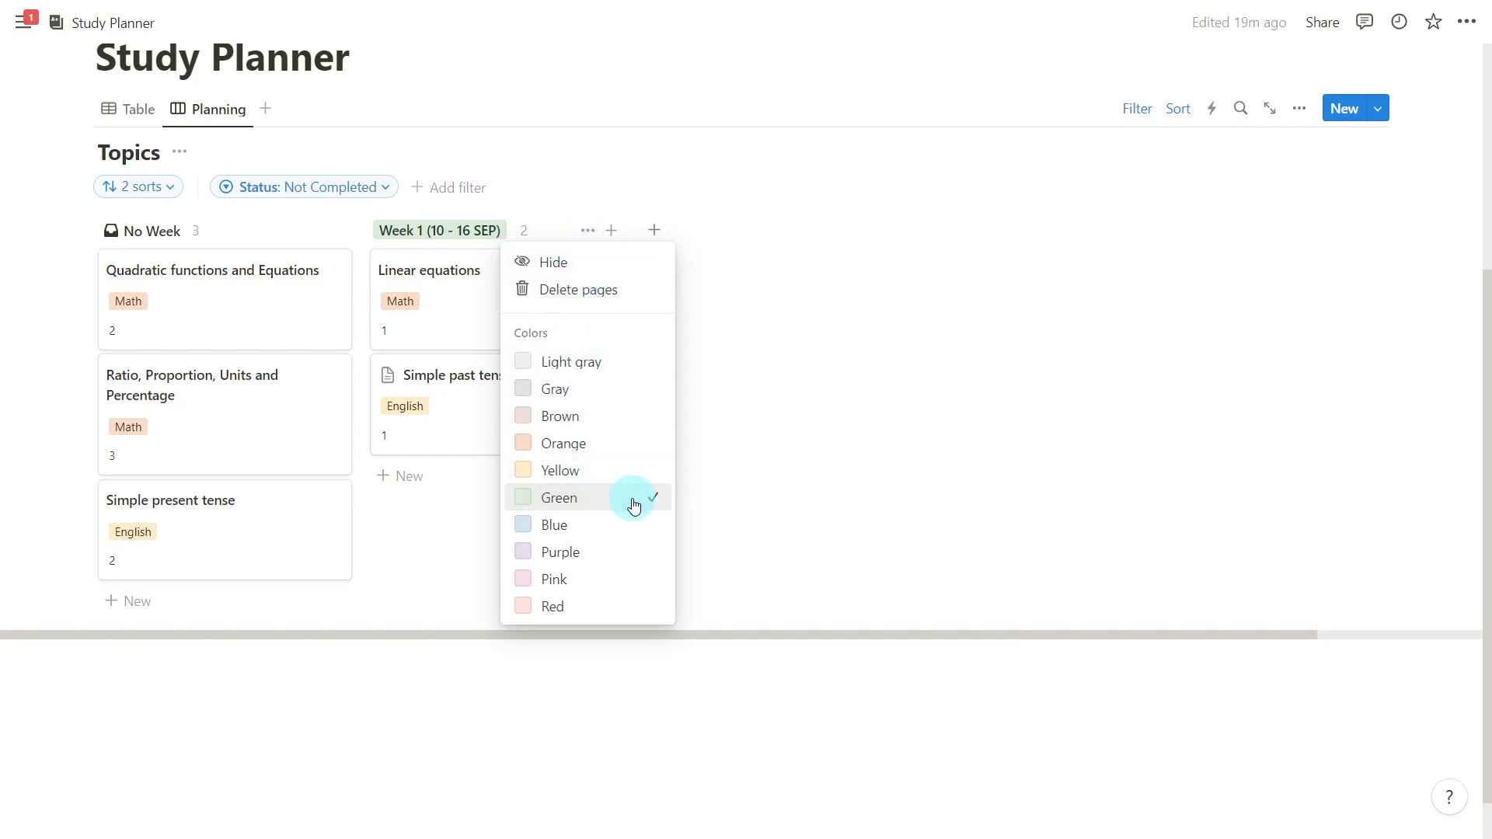
left_click(760, 516)
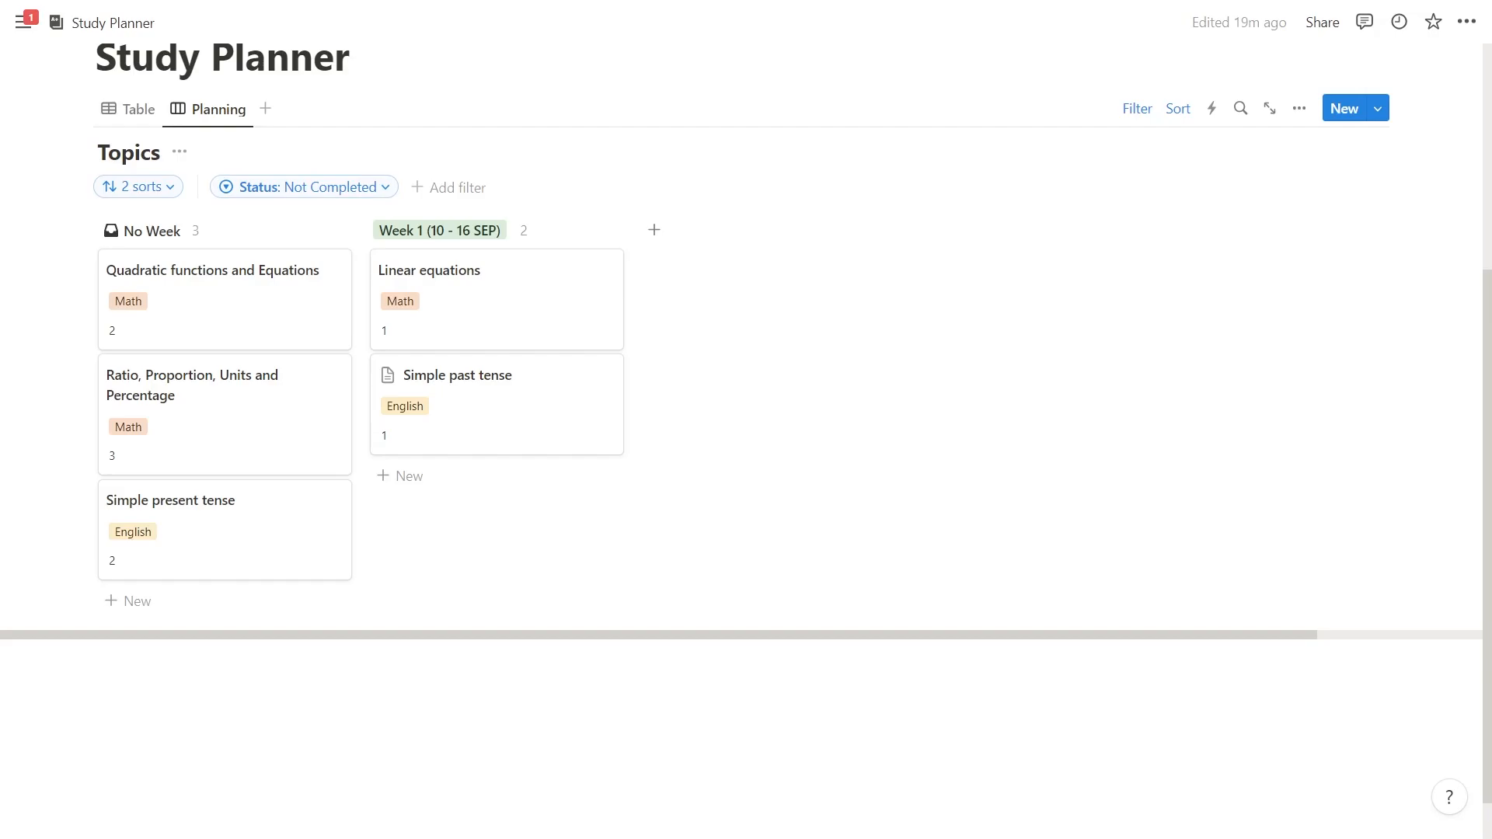
Step: Add a new view of the Topics database named "This week" with the Board layout
left_click(265, 109)
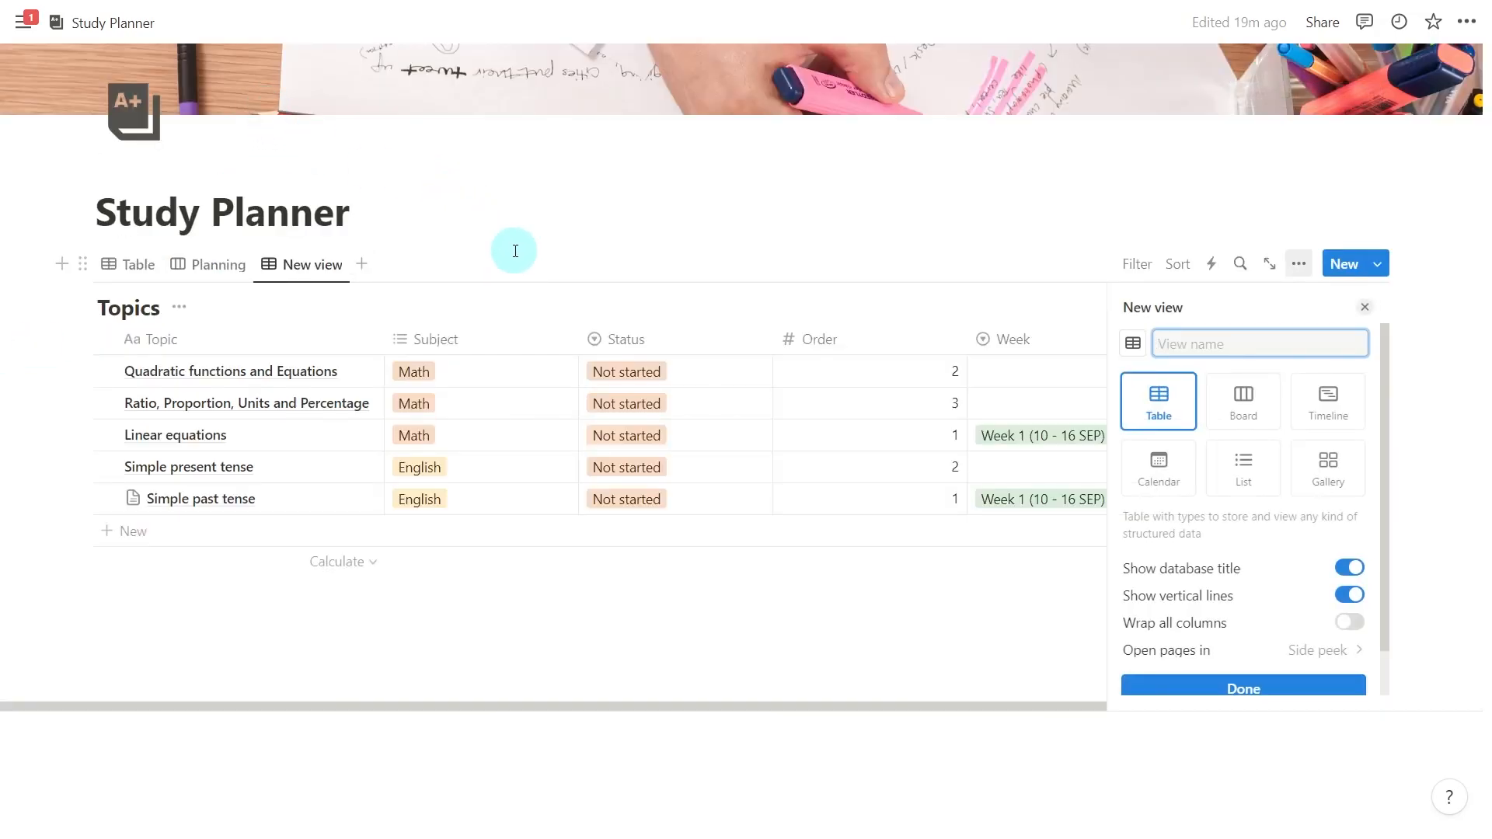
left_click(1187, 342)
type("This week")
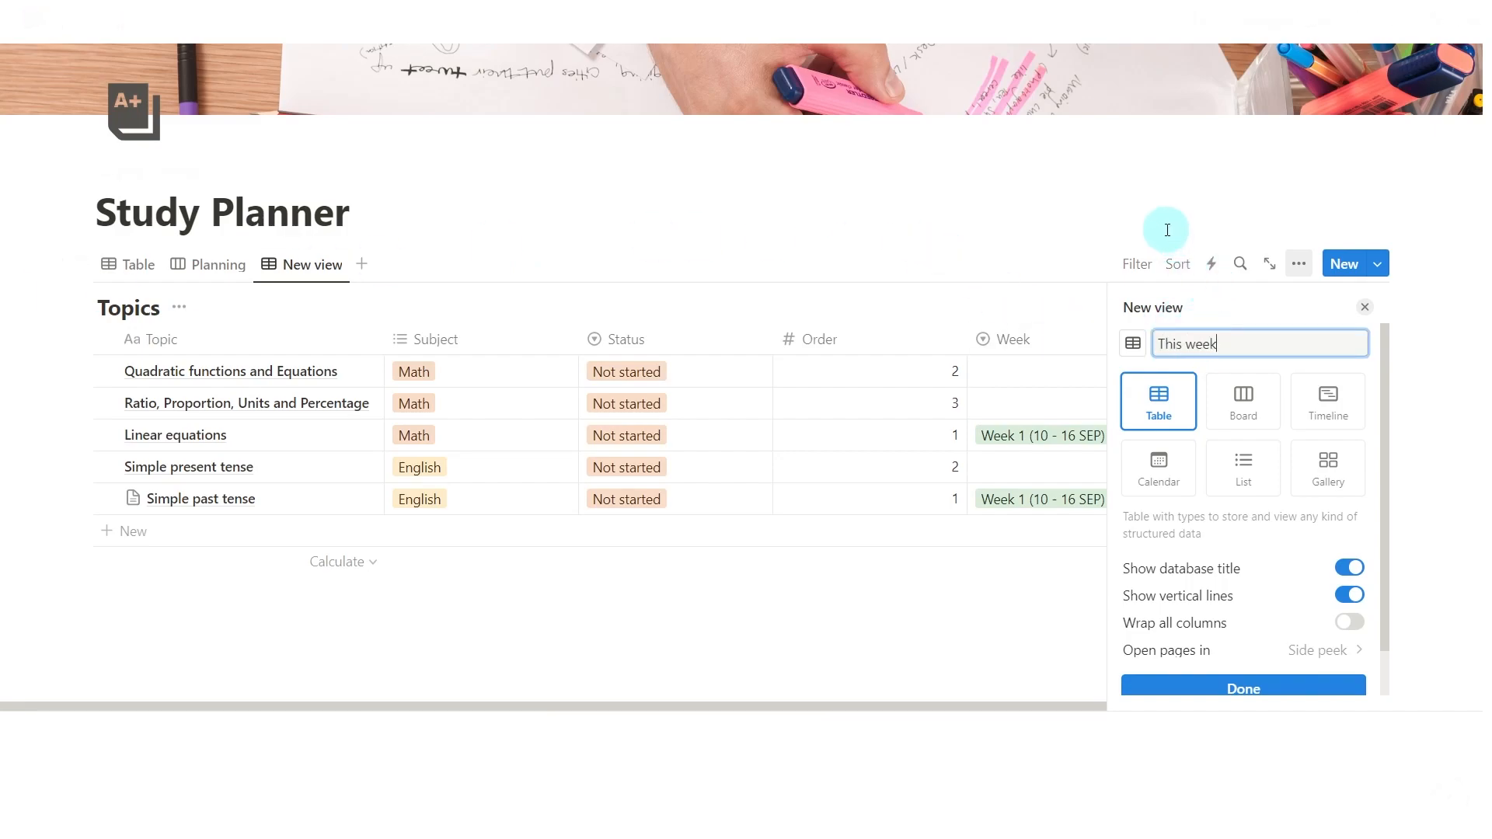
left_click(1241, 416)
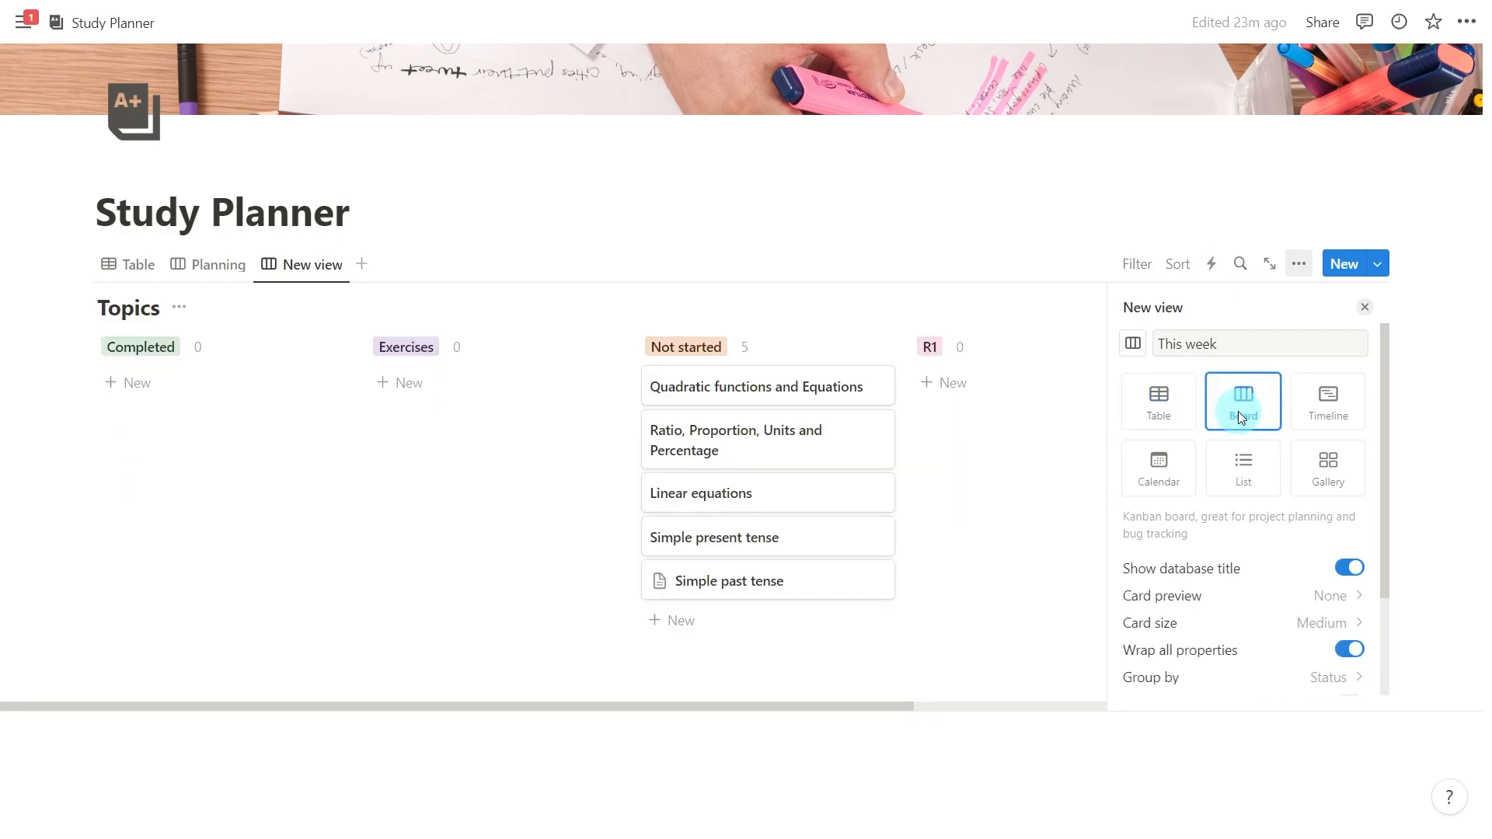
scroll(1245, 413, "down", 2)
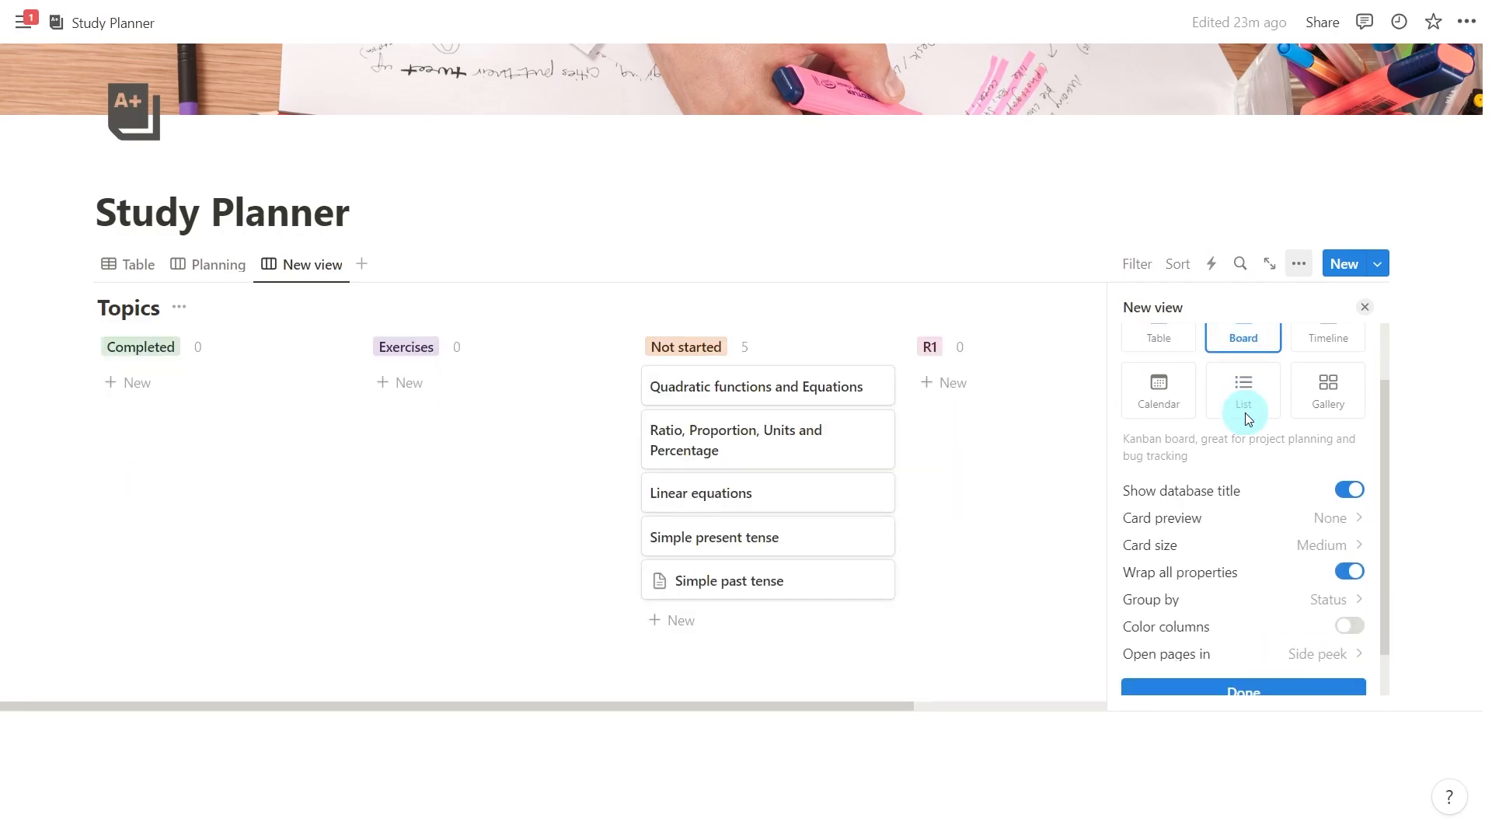
left_click(1240, 639)
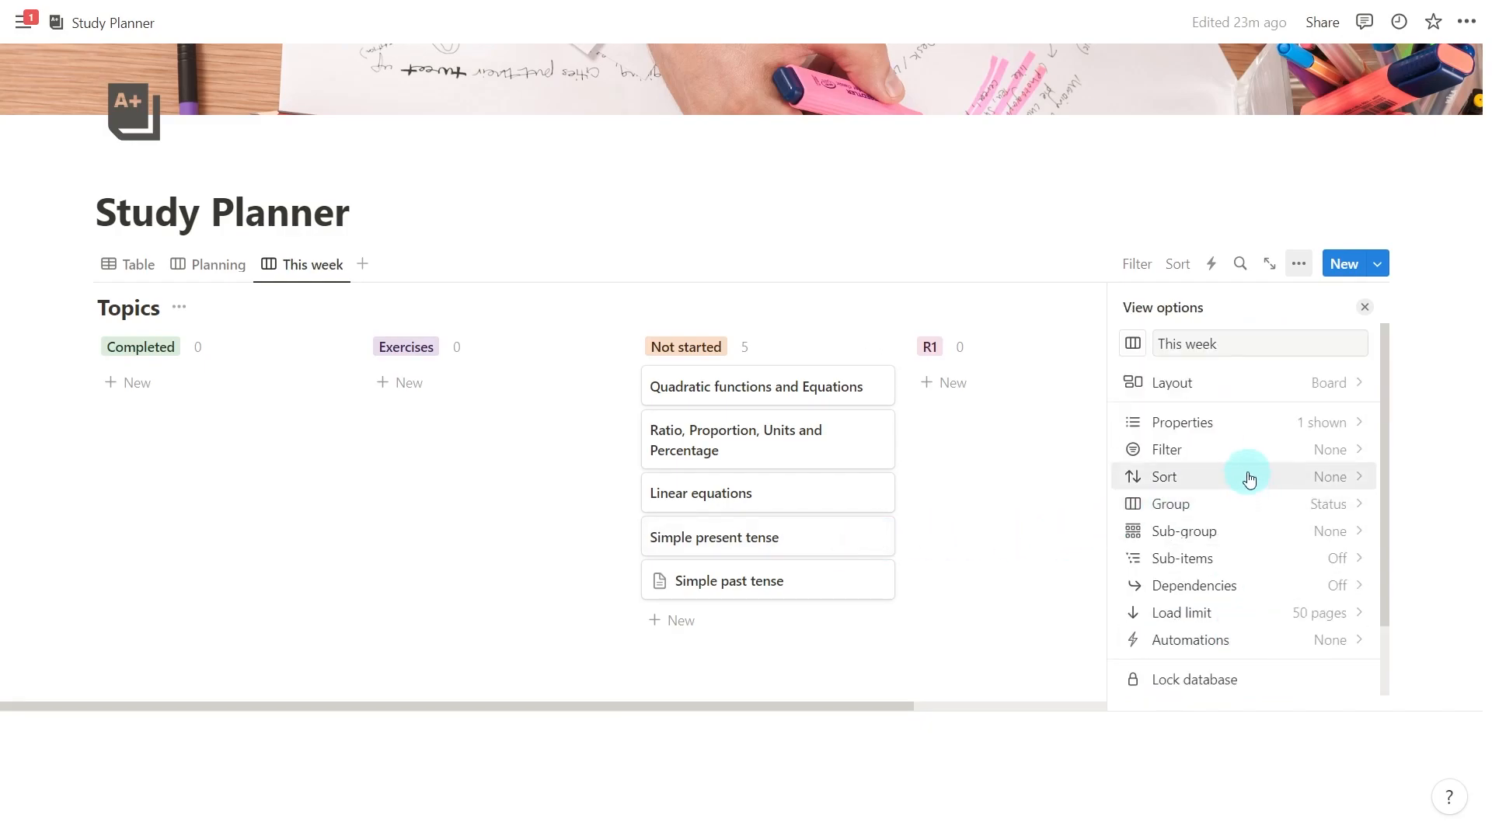
Step: Filter the This week board to topics whose Week is Week 1 (10 - 16 SEP)
left_click(1266, 464)
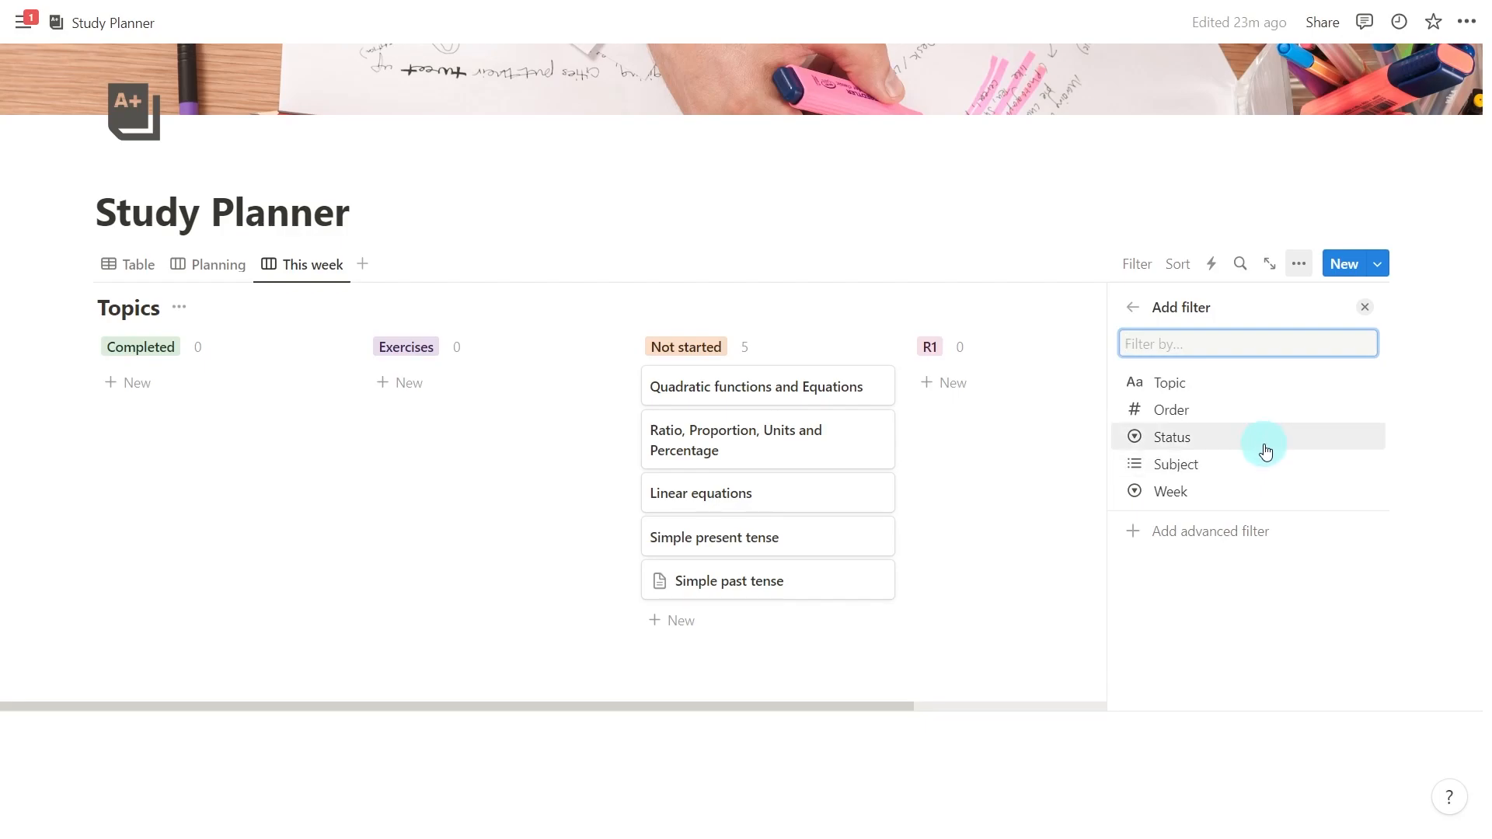
left_click(1278, 492)
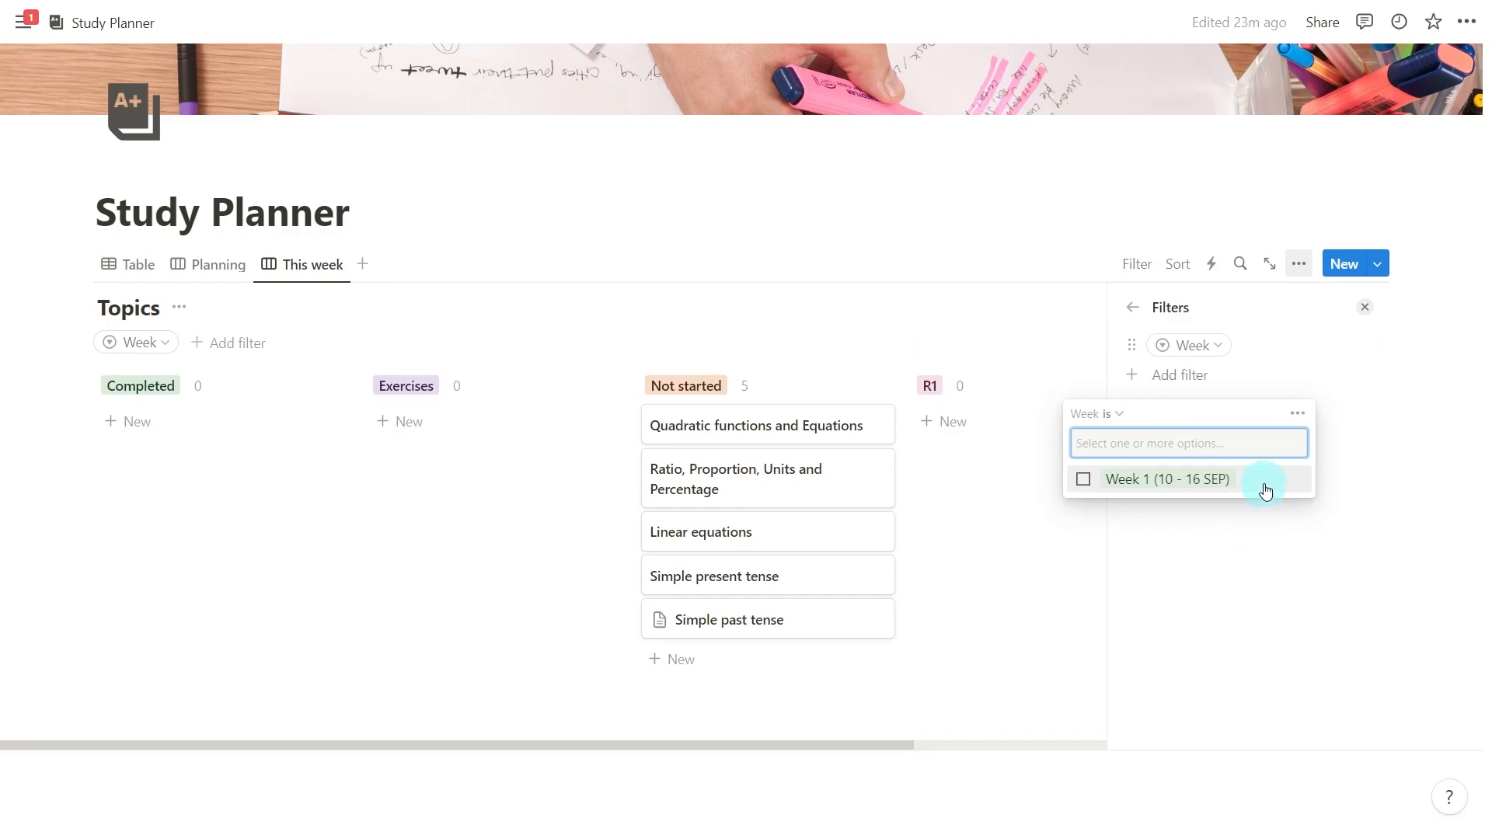
left_click(1265, 491)
left_click(1331, 622)
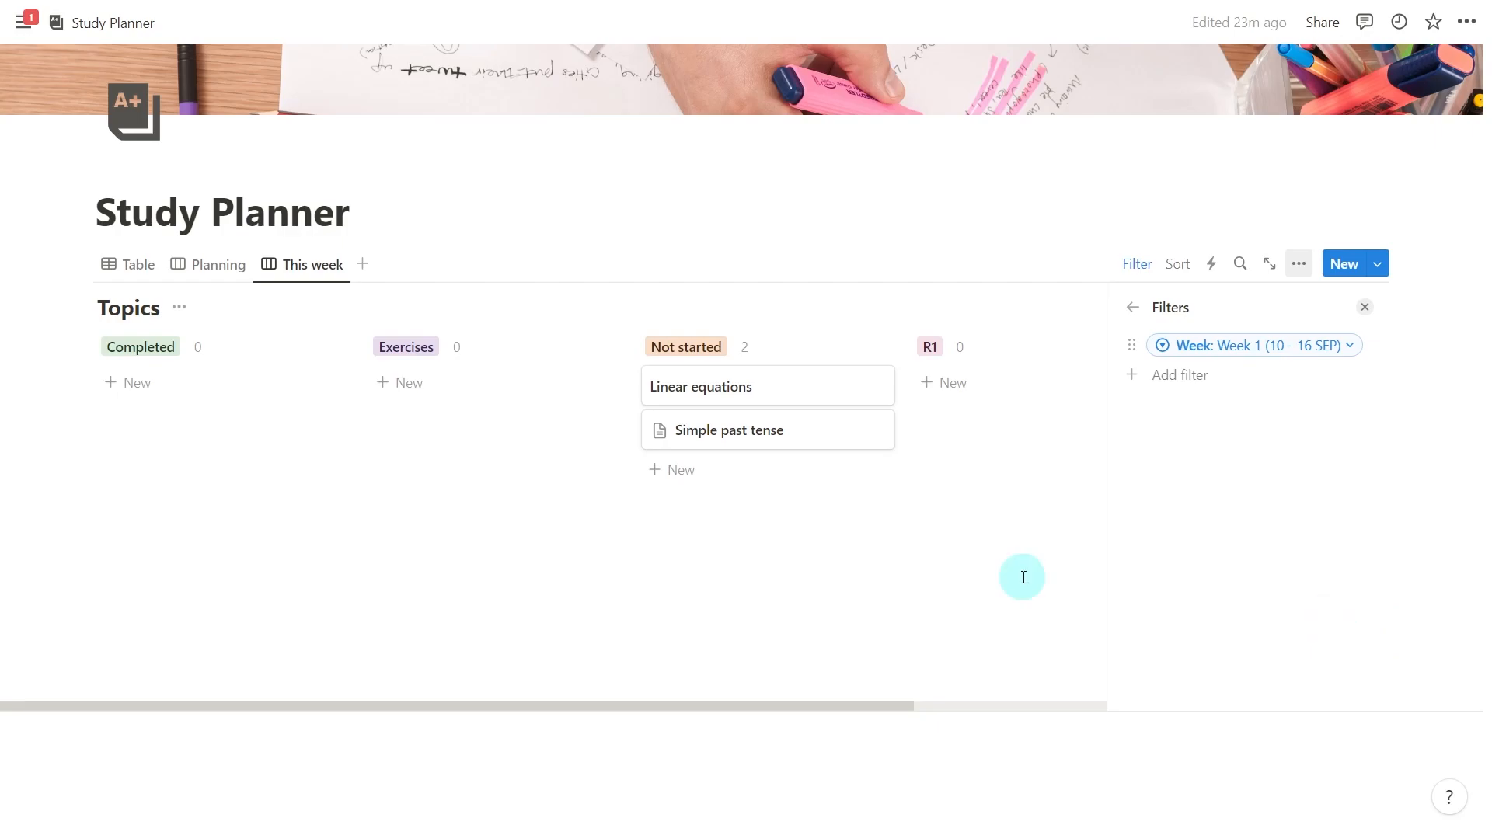
Step: Group the This week board by Subject and close the view options
left_click(1137, 311)
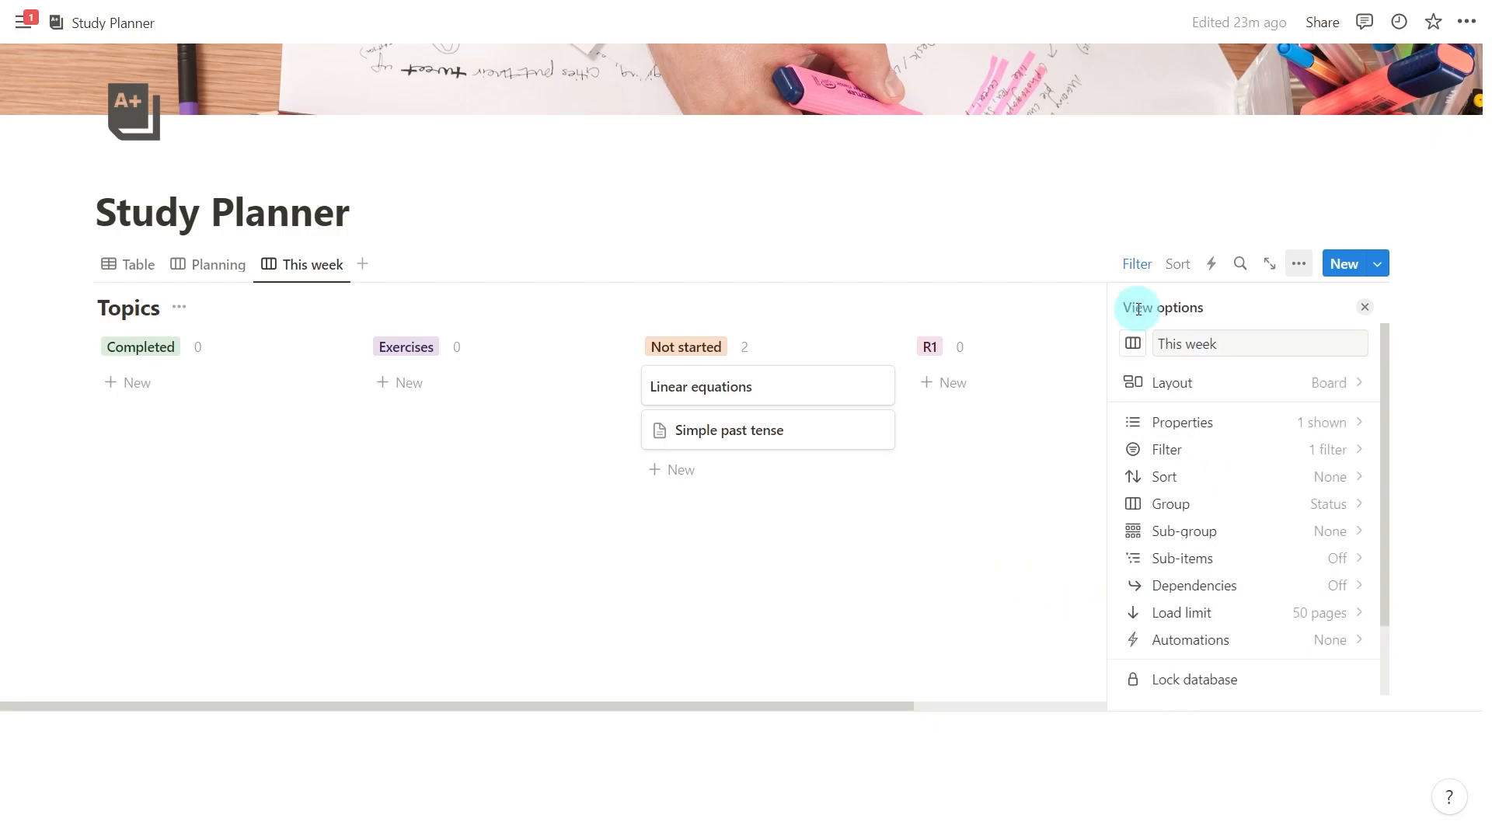
left_click(1252, 505)
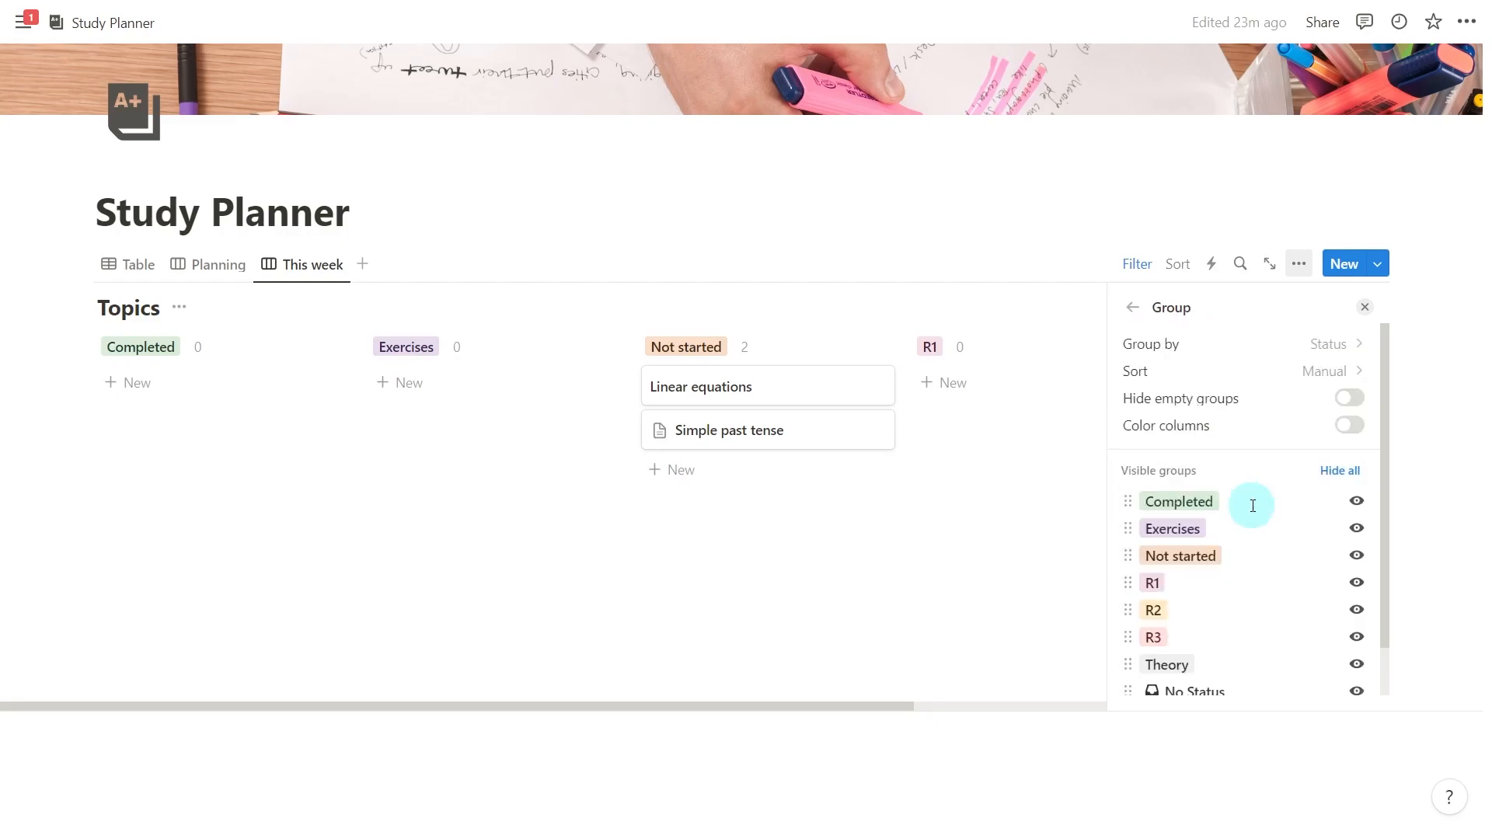
left_click(1256, 347)
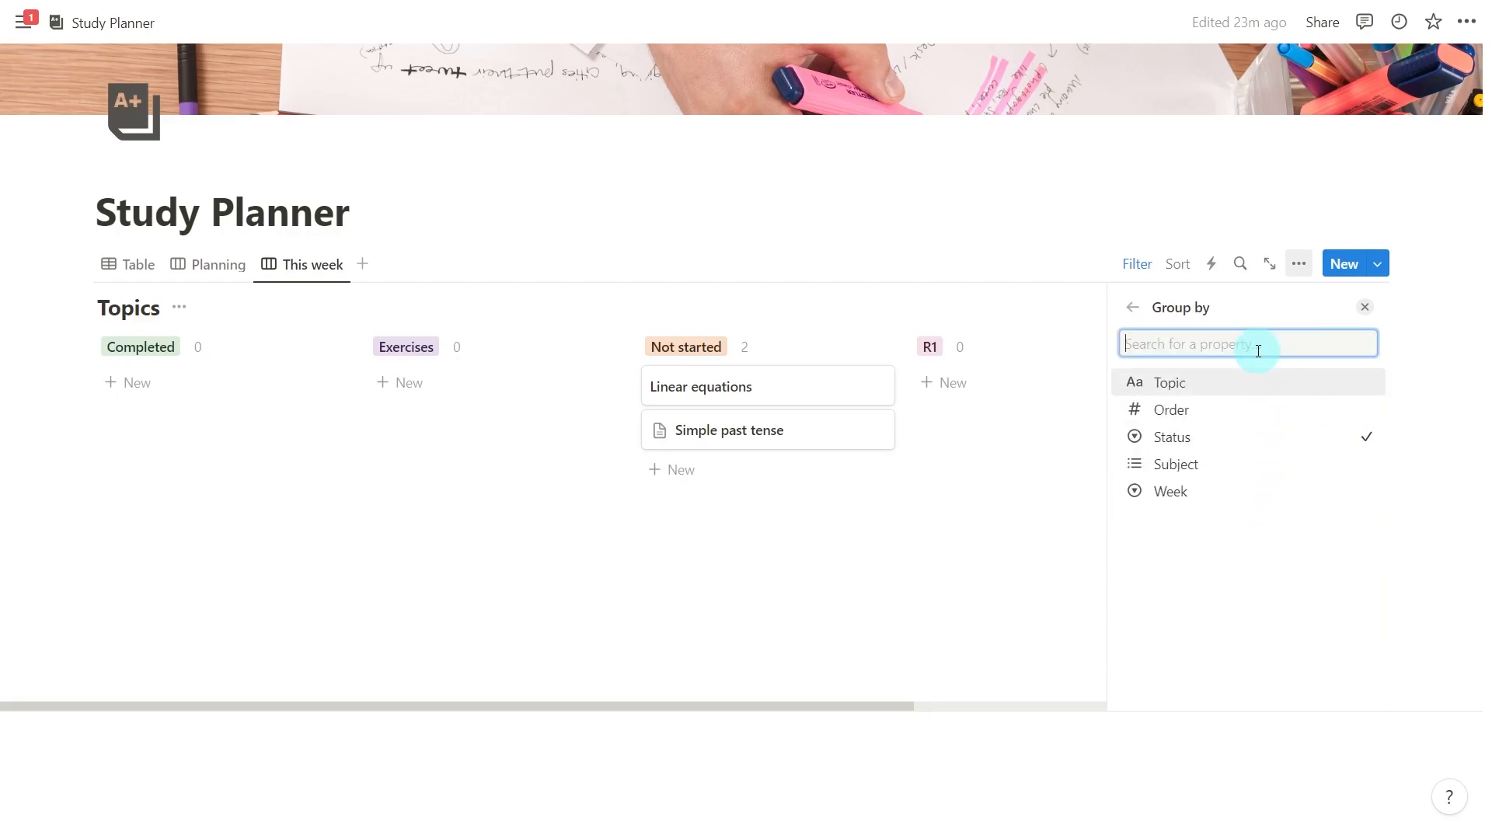
left_click(1269, 465)
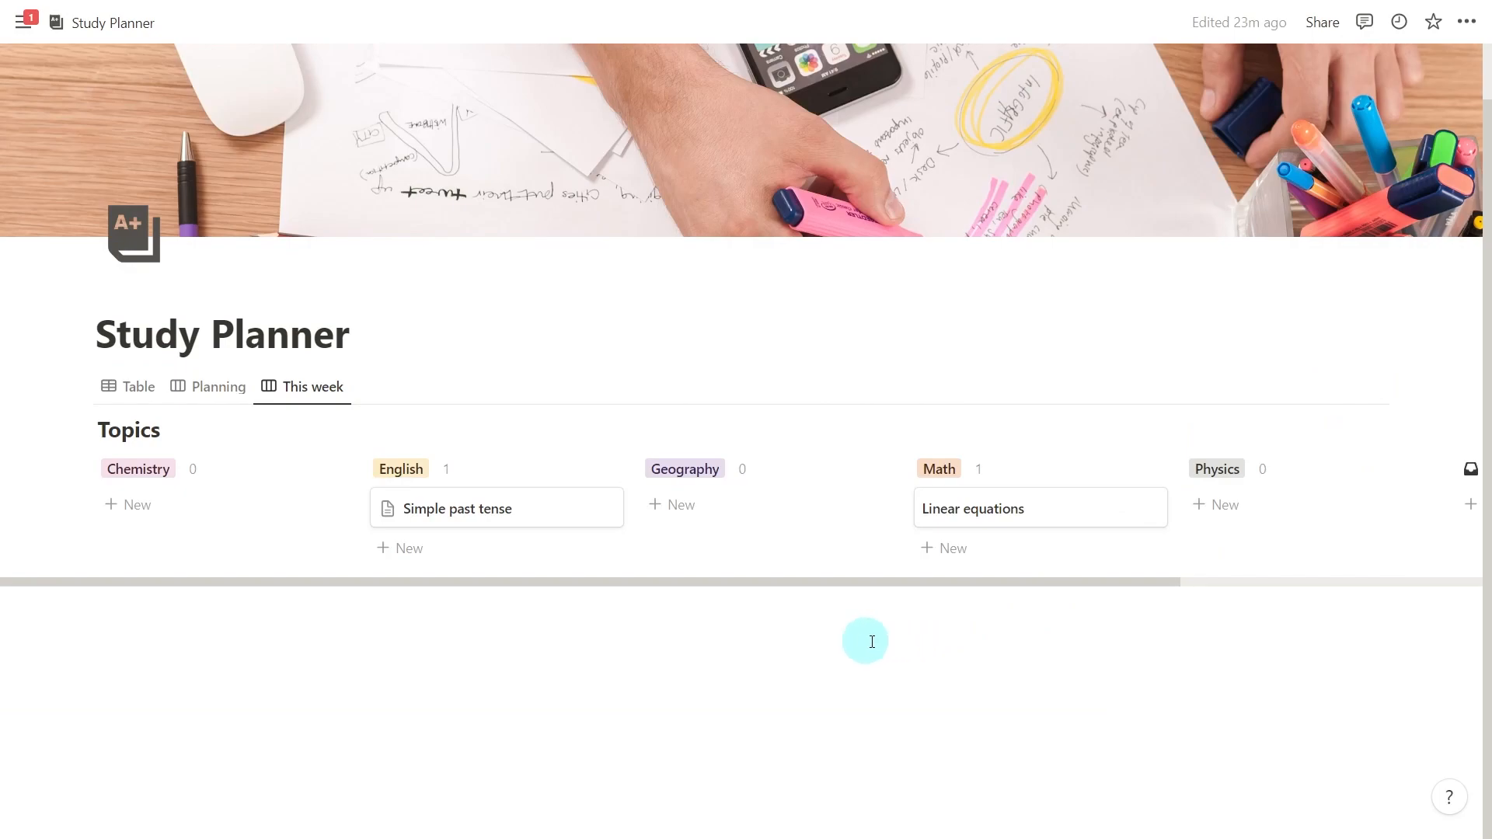
Step: Change the colour of the Geography group on the This week board to green
left_click(859, 469)
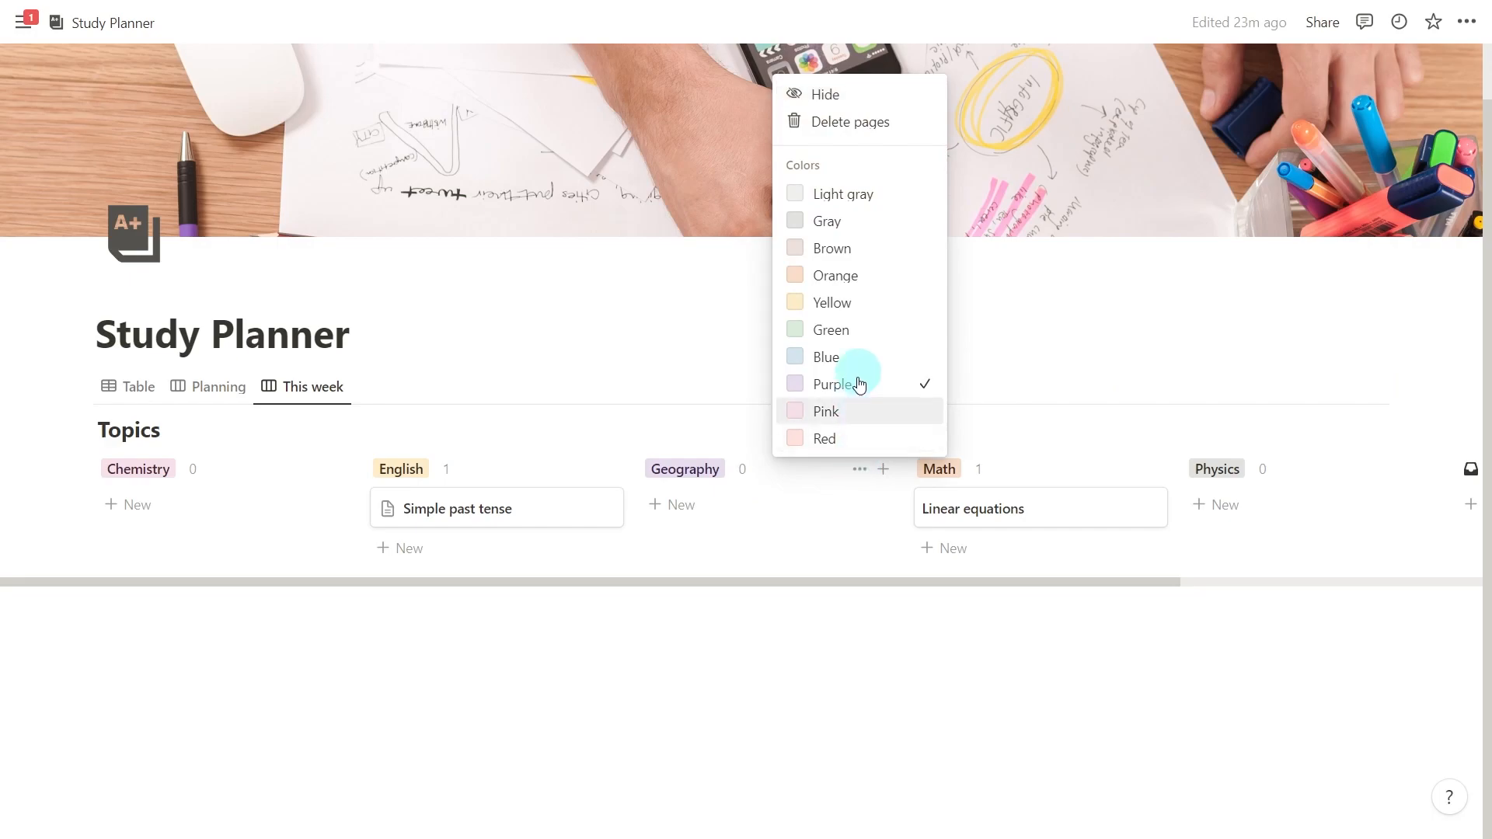
left_click(884, 337)
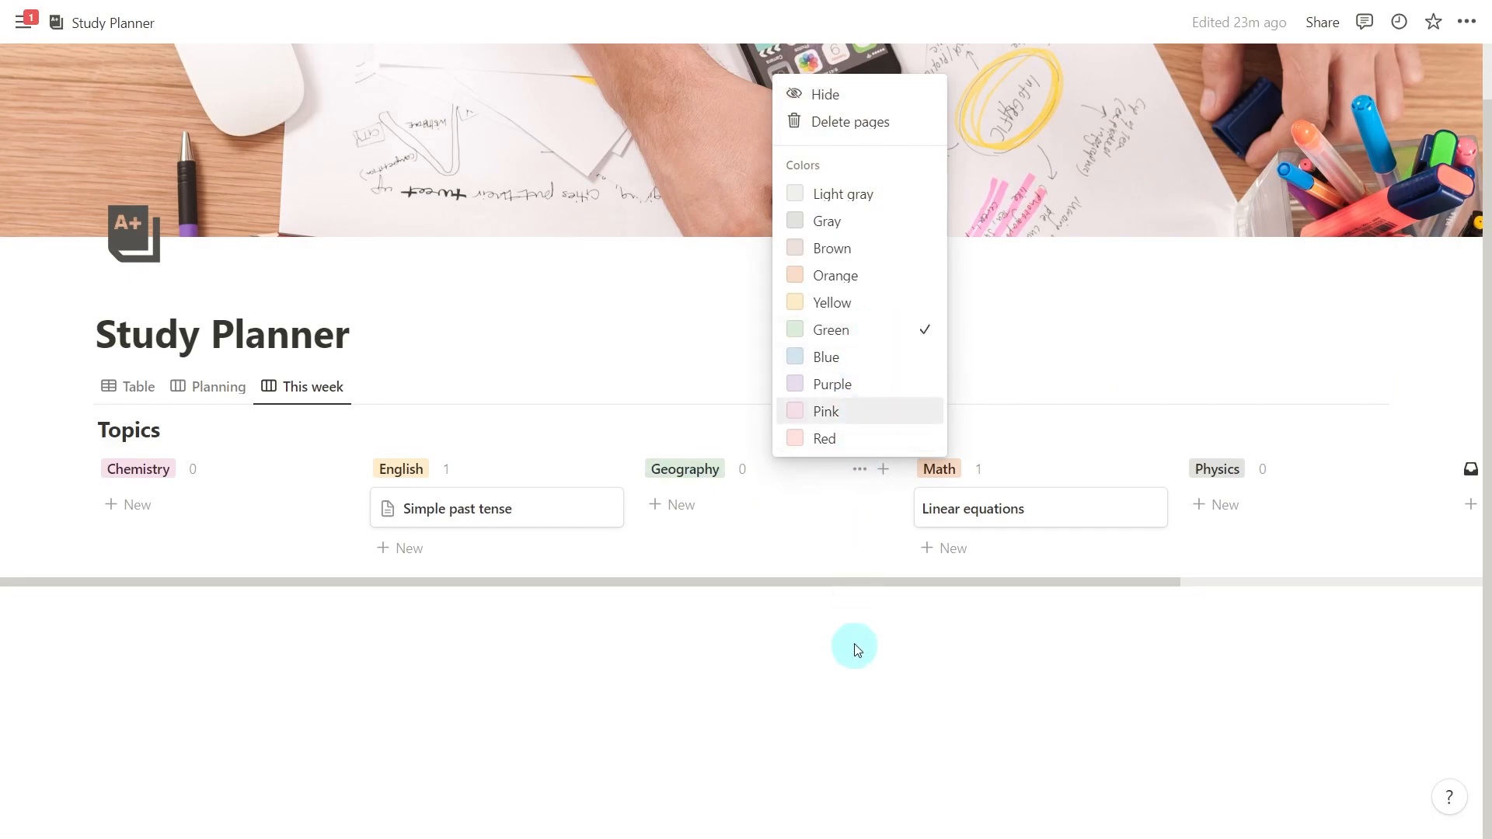
left_click(855, 654)
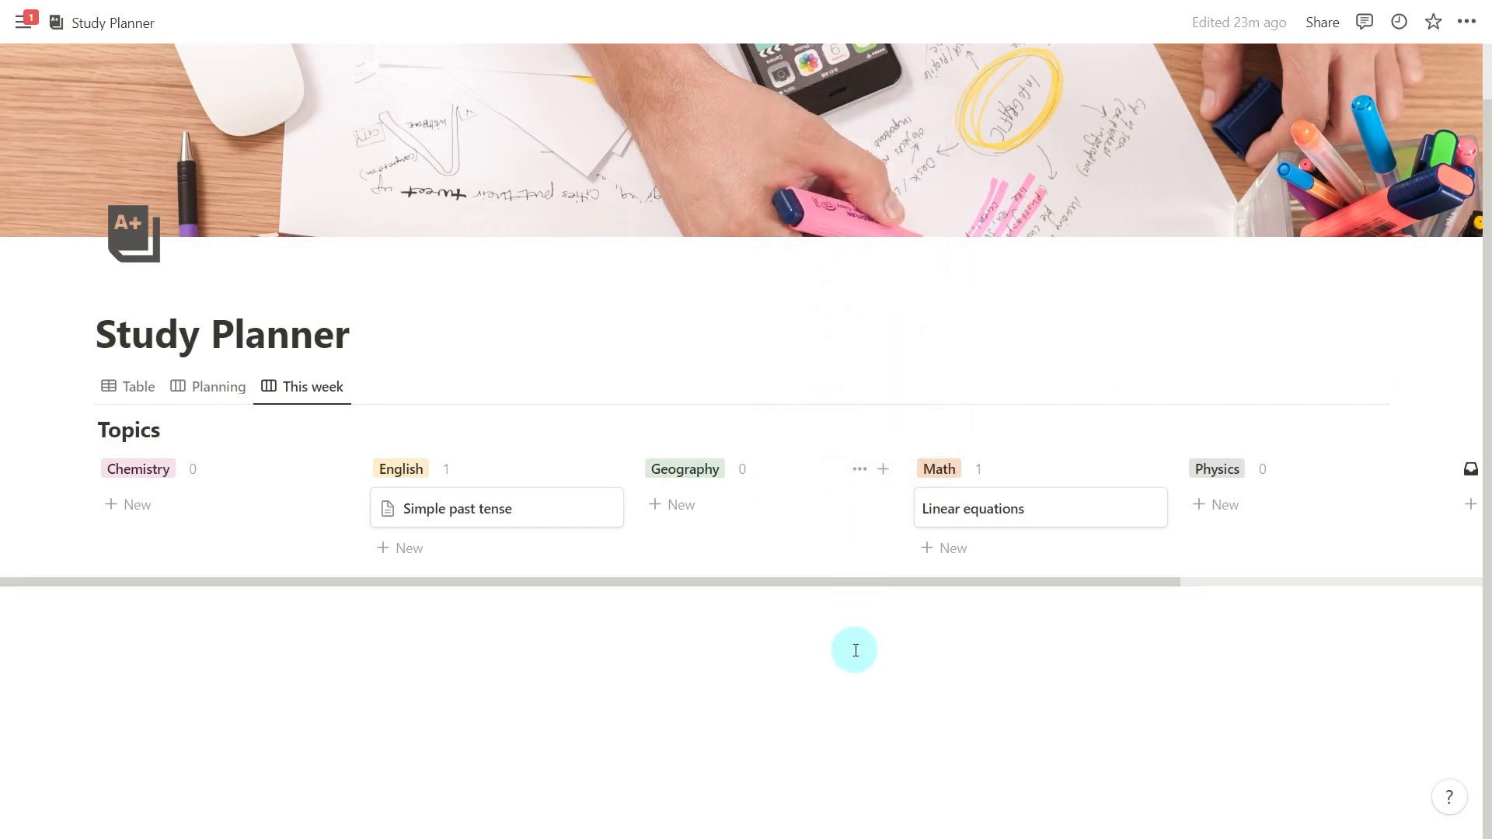
Step: Turn on coloured columns in the layout of the This week board
left_click(1298, 386)
left_click(1292, 505)
scroll(1321, 622, "down", 1)
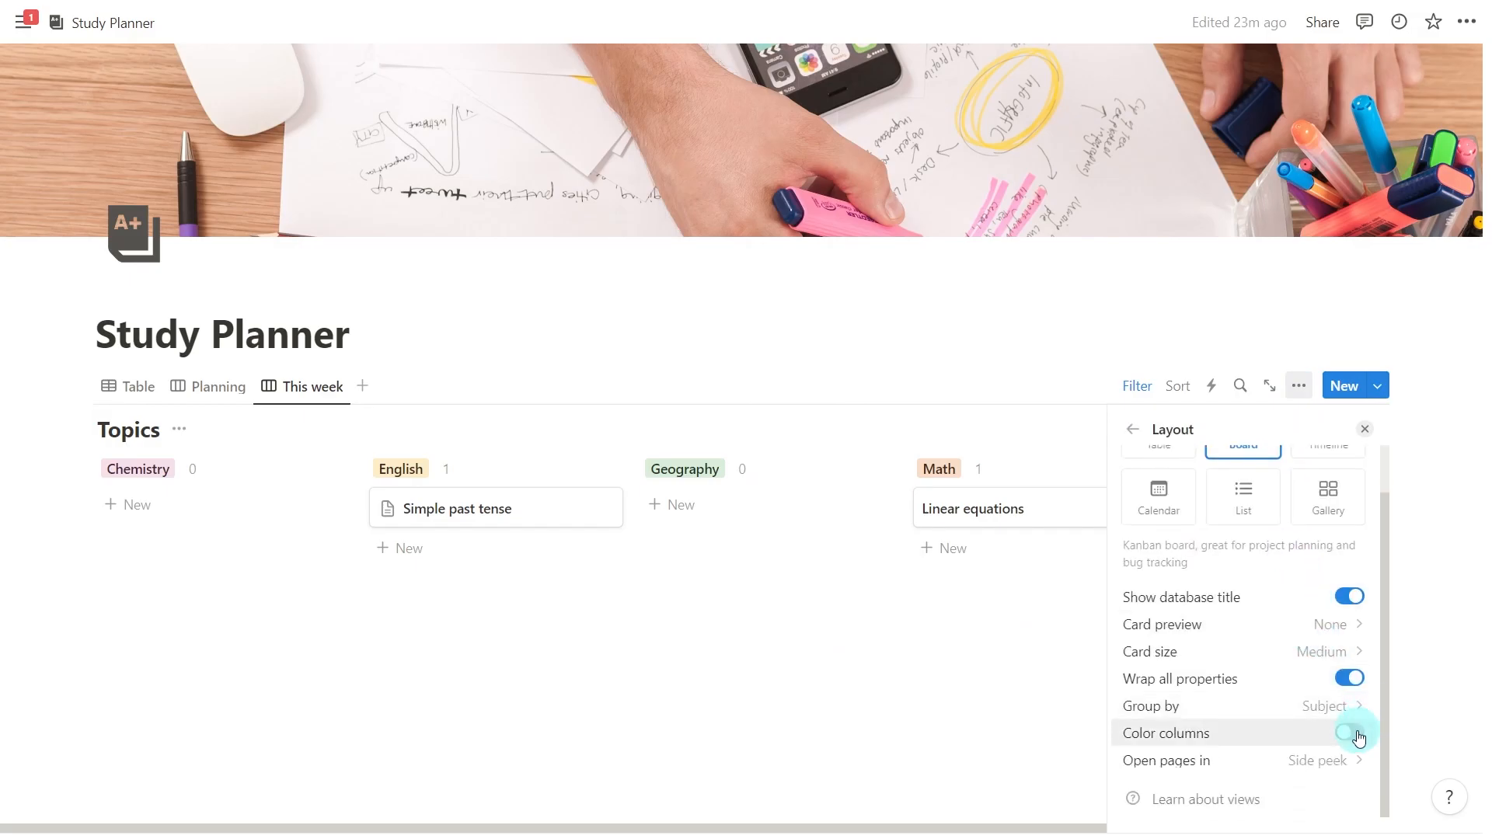
left_click(1350, 732)
left_click(996, 672)
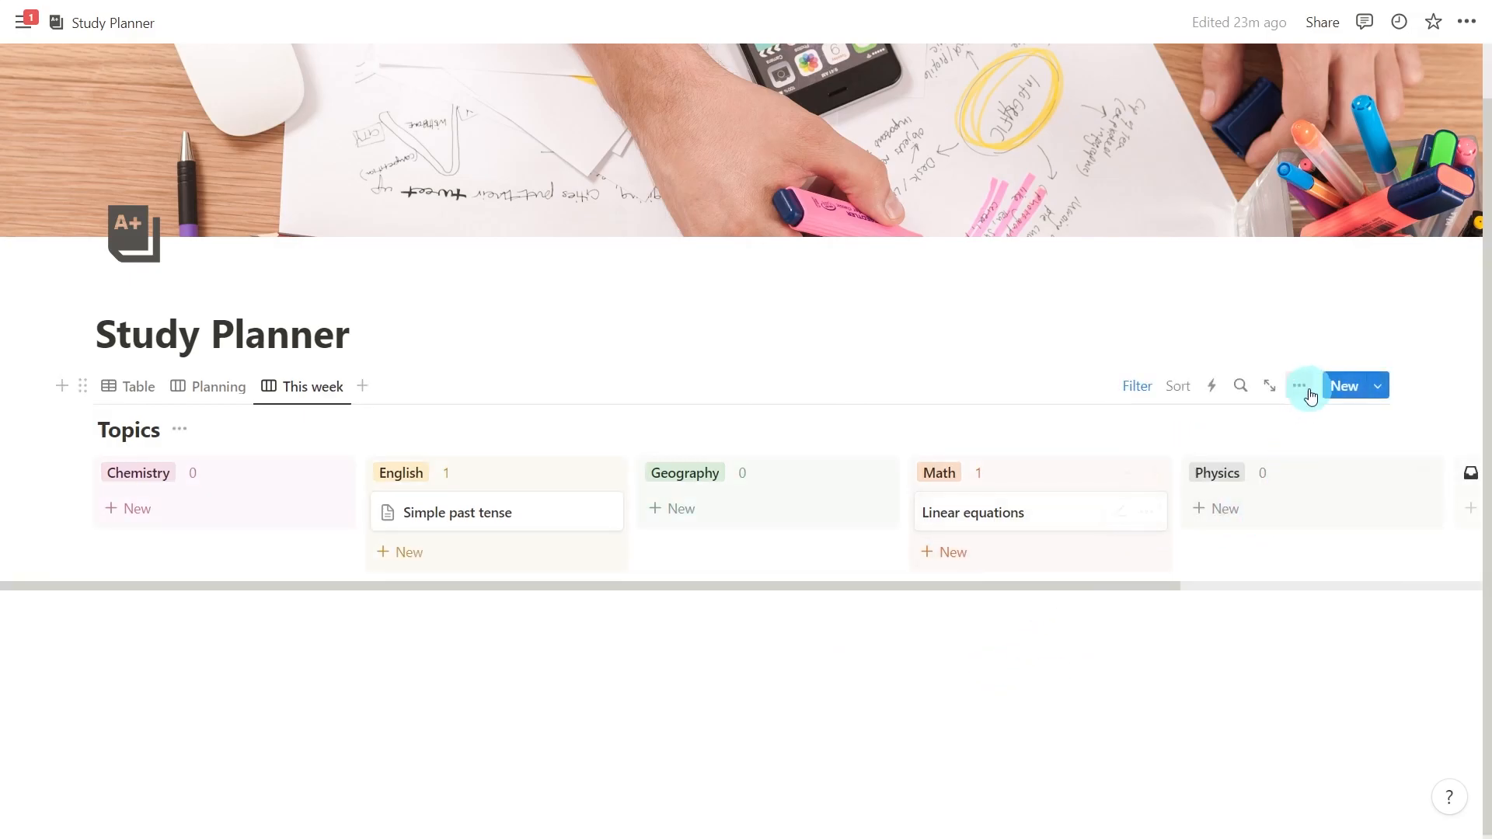
Step: Hide the empty groups on the This week board and close the view options
left_click(1305, 389)
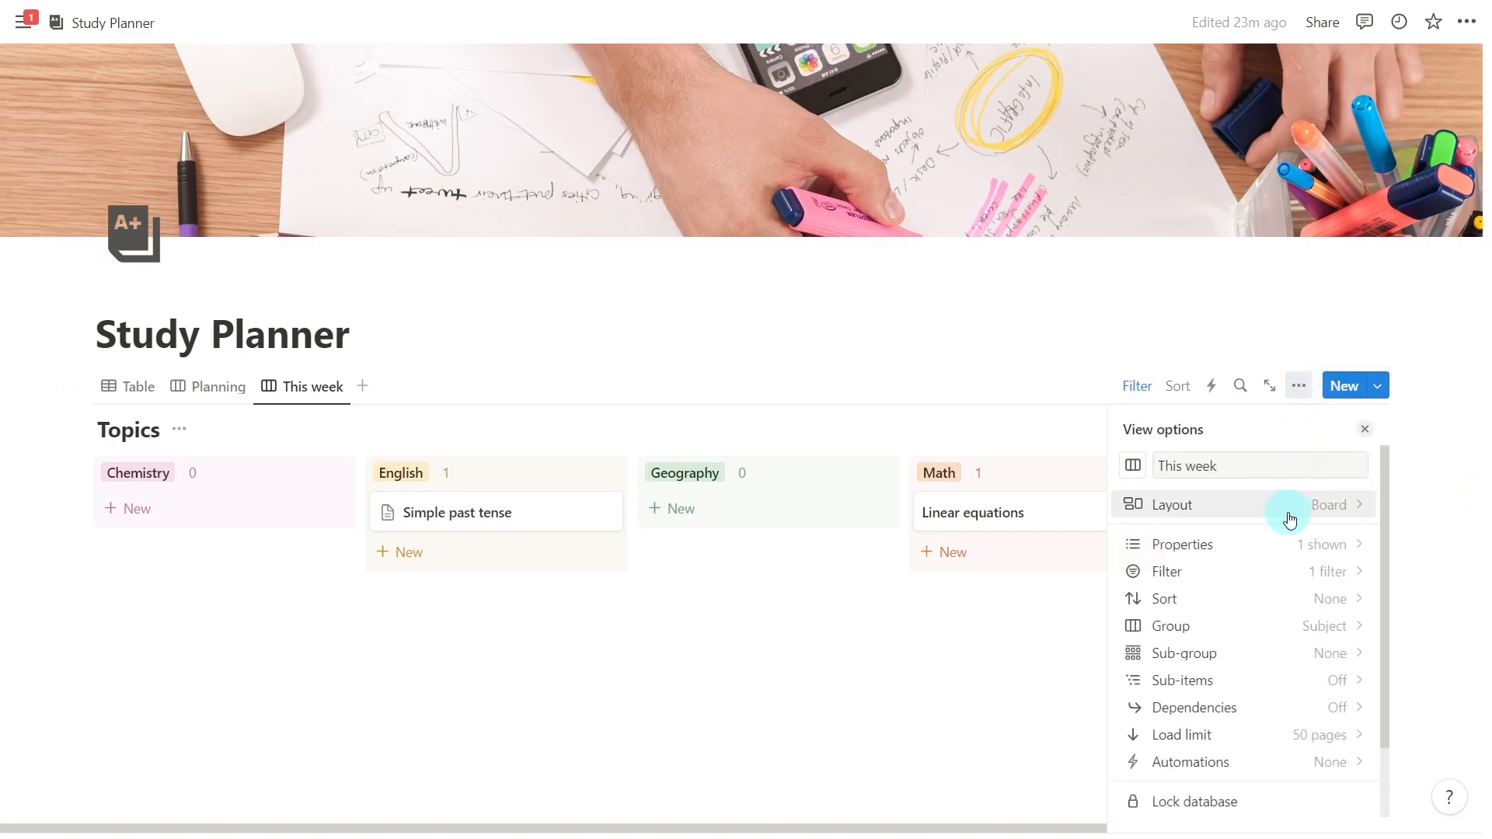
left_click(1296, 628)
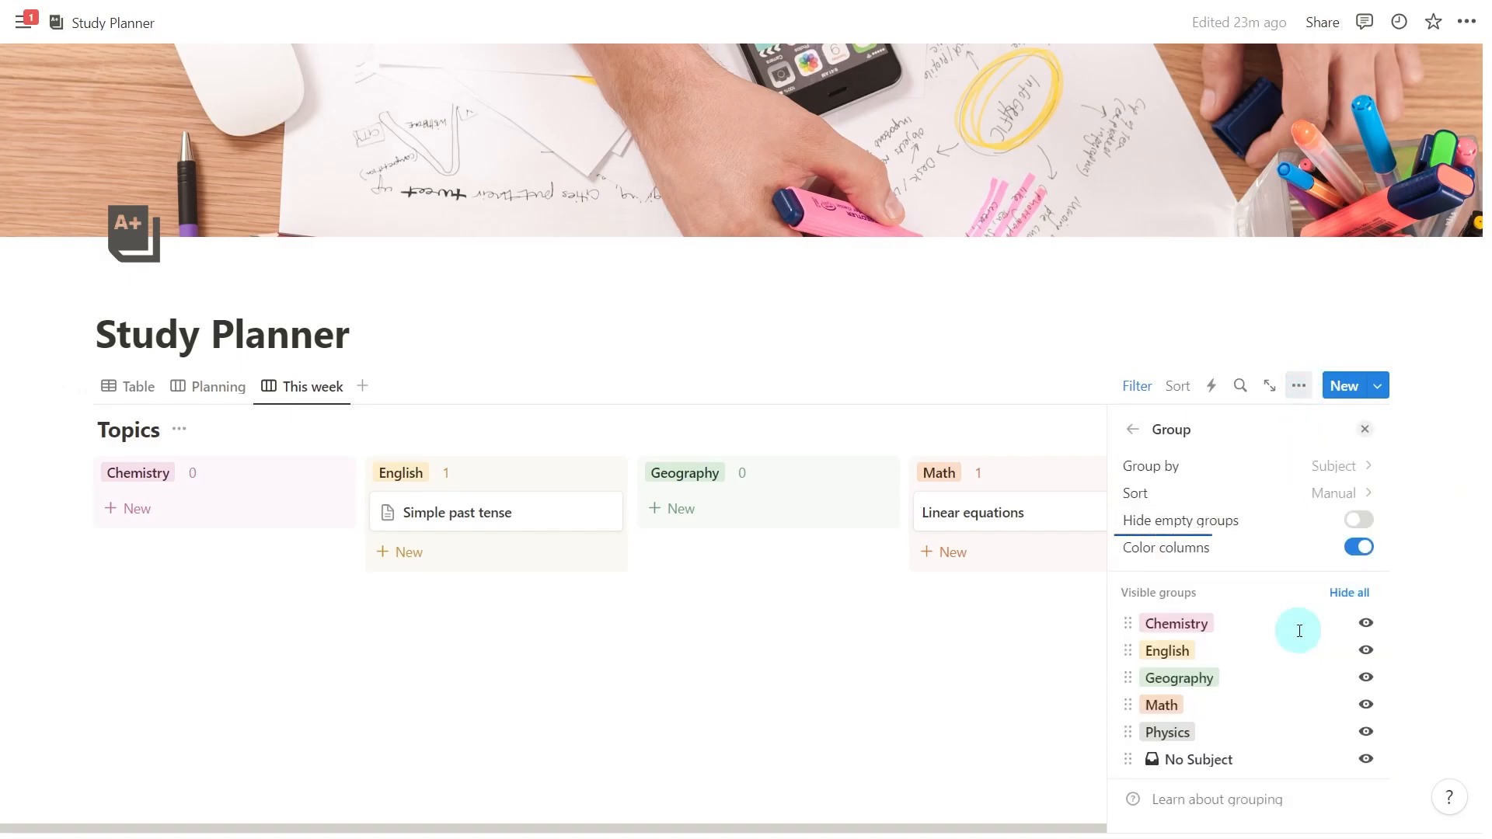
left_click(1359, 521)
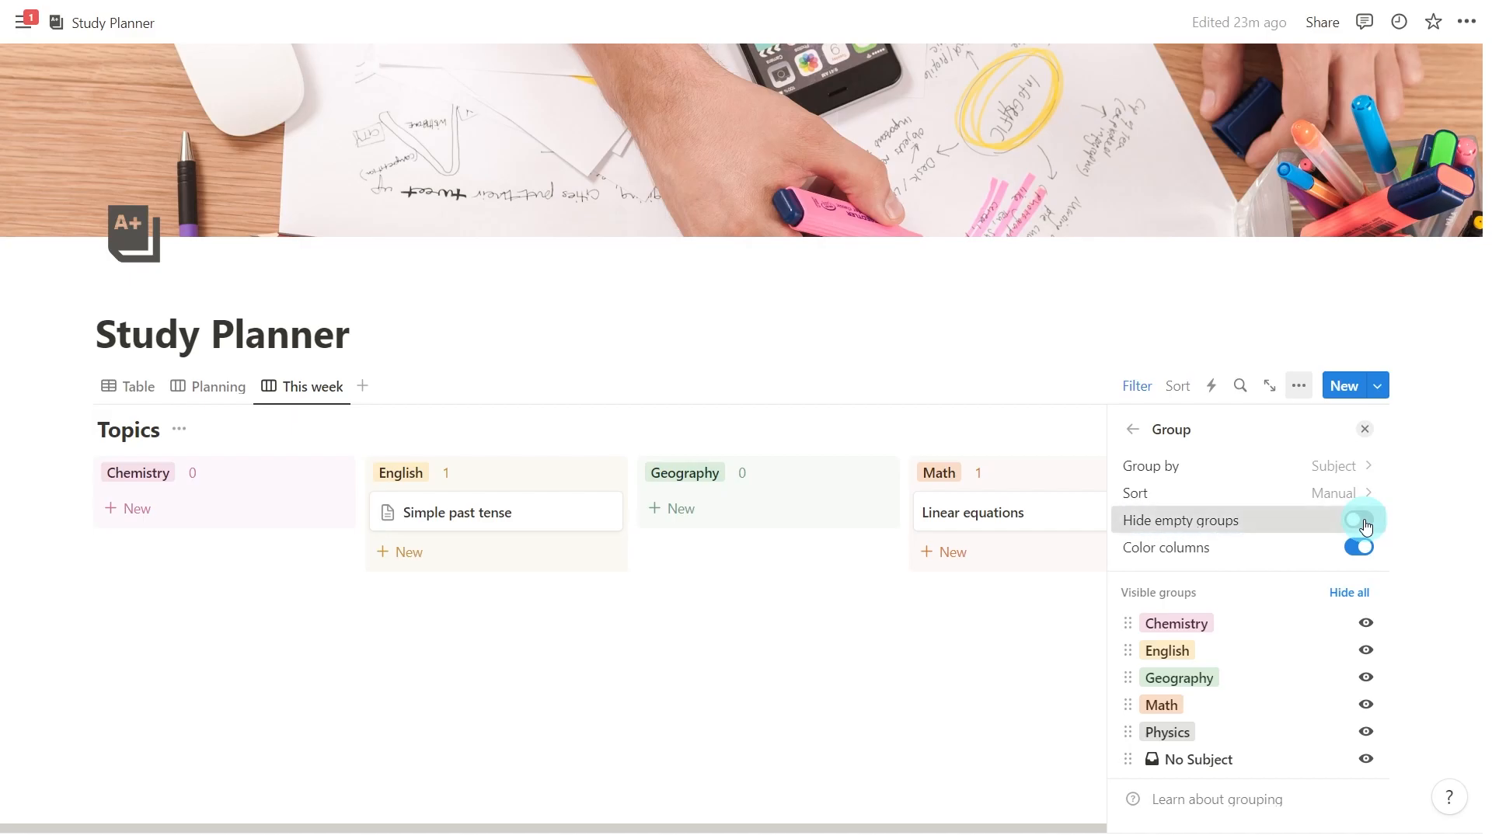
left_click(1013, 703)
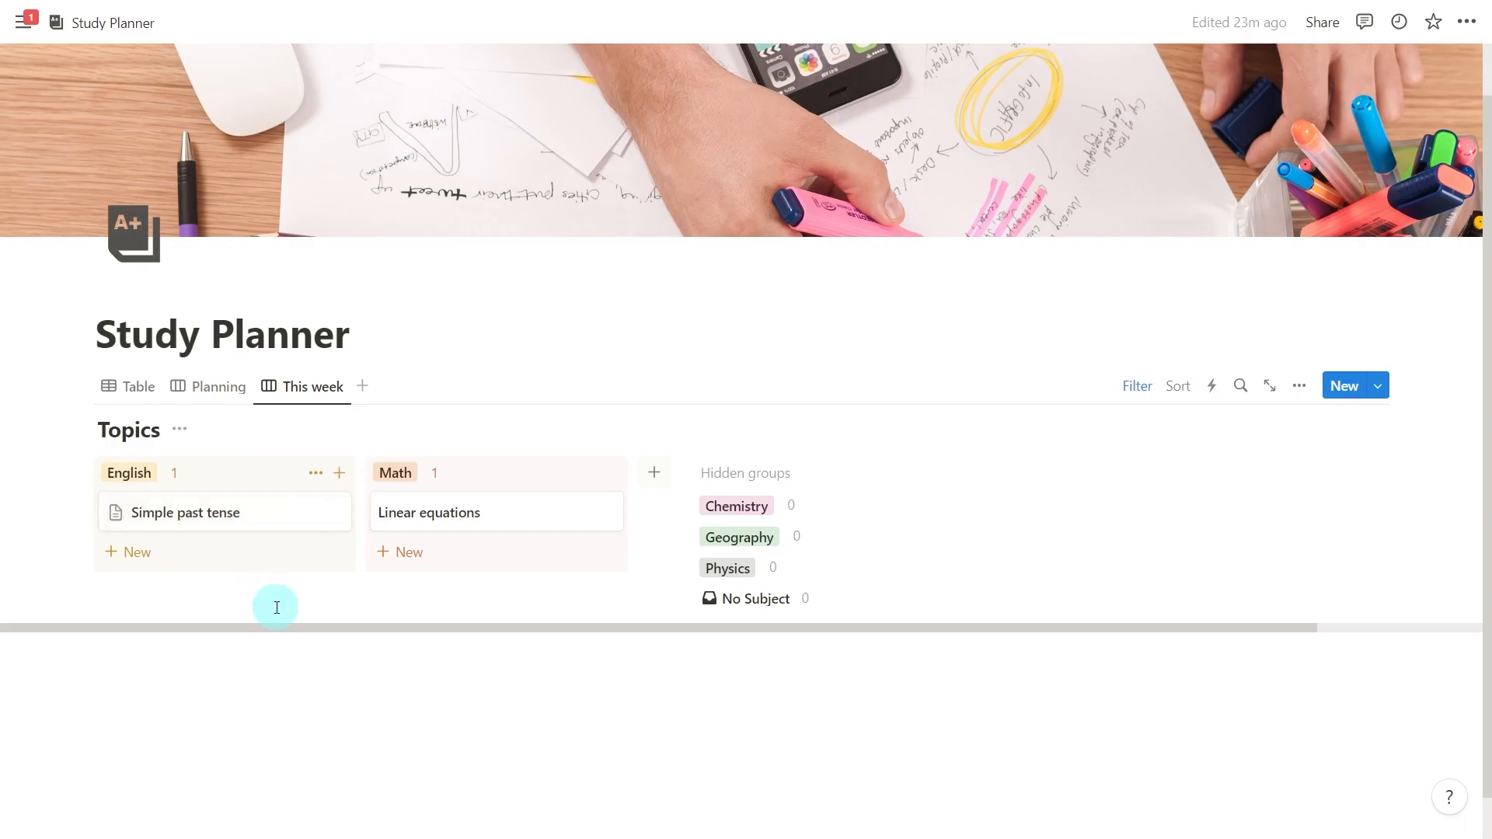
Step: Set the Status of the Simple past tense topic to Exercises and close its page
left_click(232, 524)
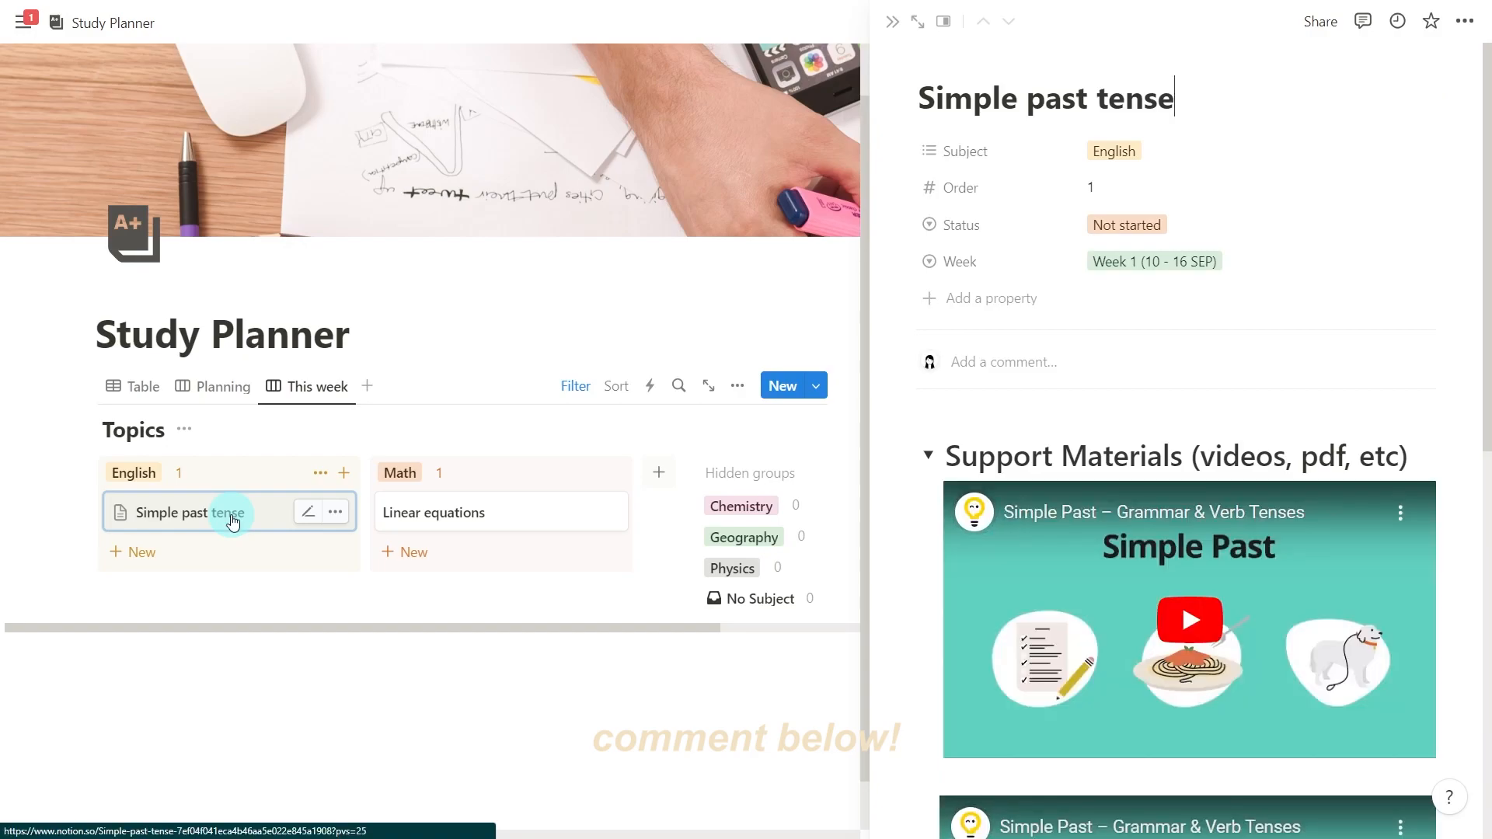
left_click(1182, 227)
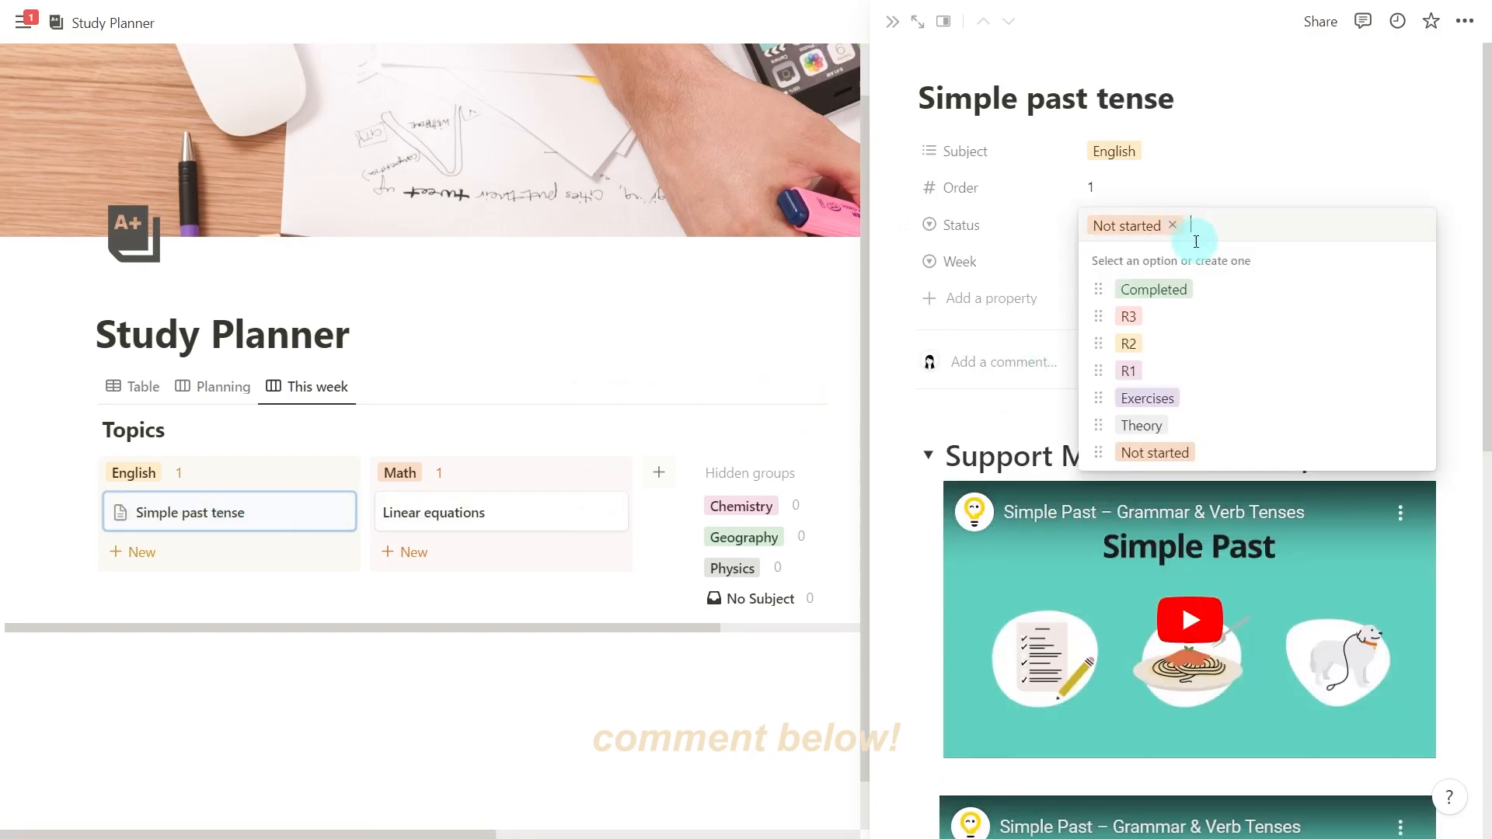
left_click(1206, 401)
left_click(765, 721)
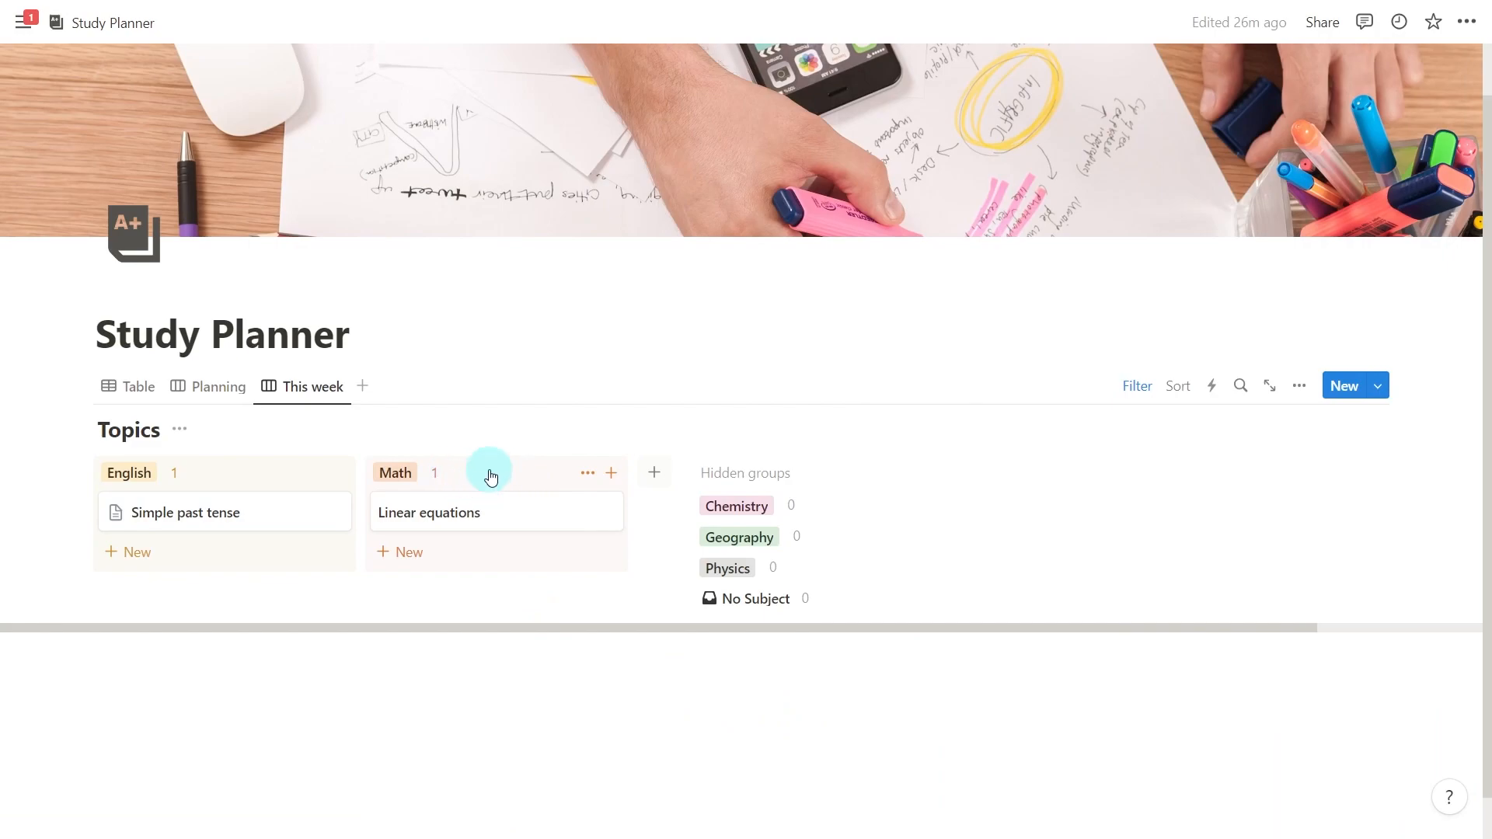
Step: Show the Status property on the cards of the This week board and close the view options
left_click(1301, 389)
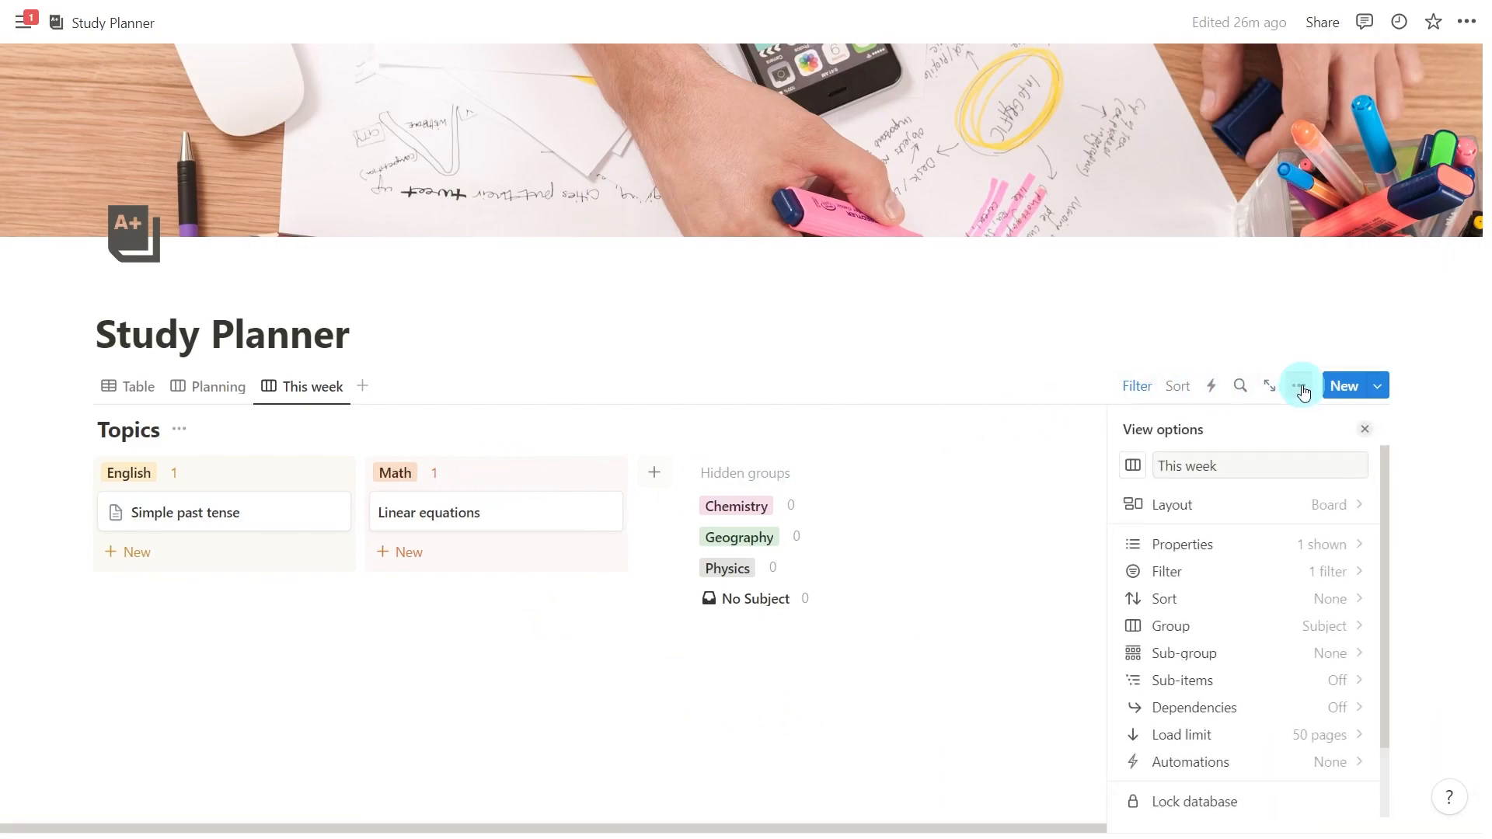
left_click(1260, 548)
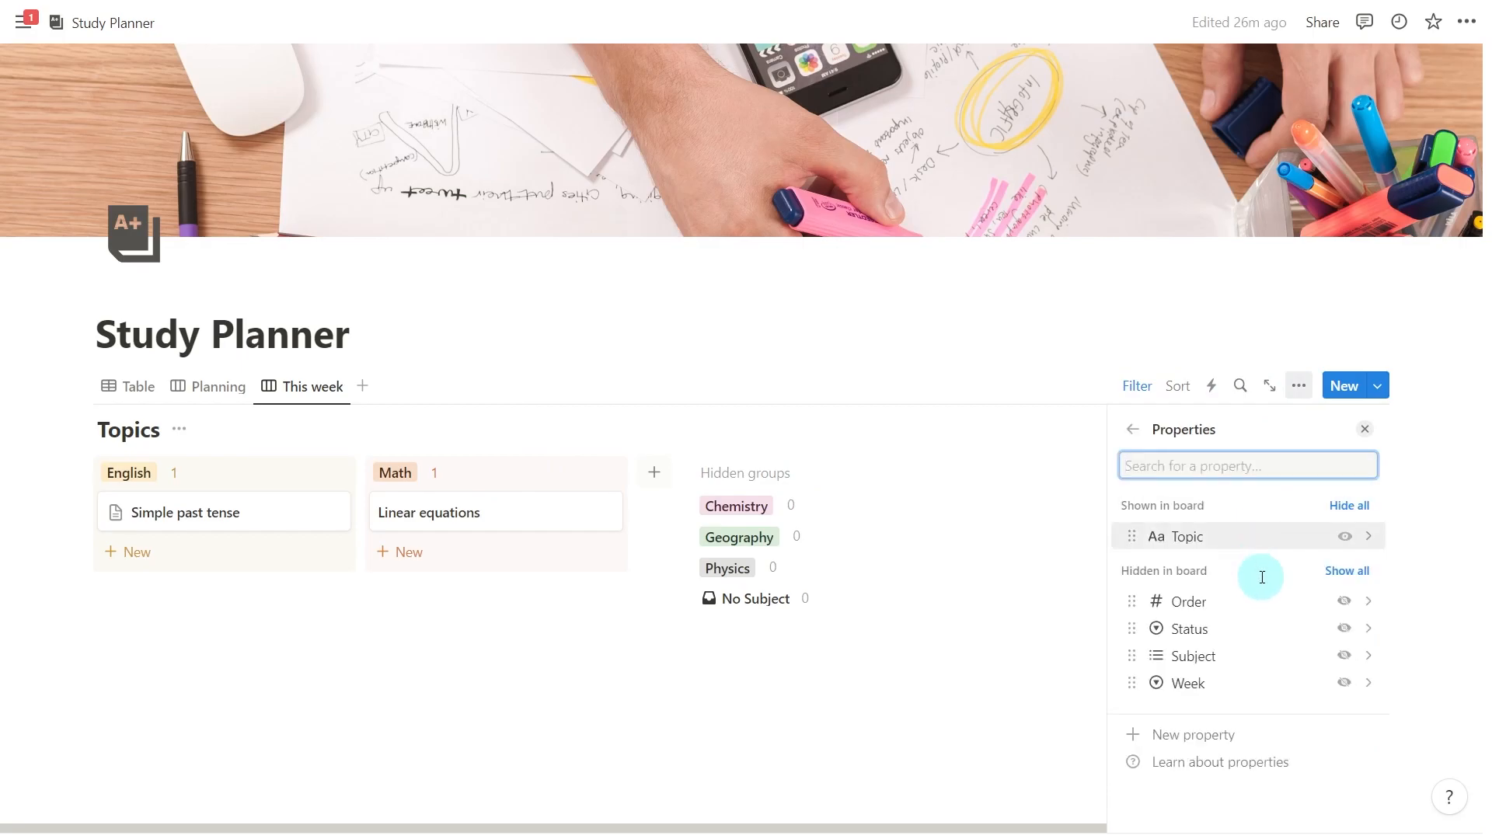
left_click(1346, 629)
left_click(990, 741)
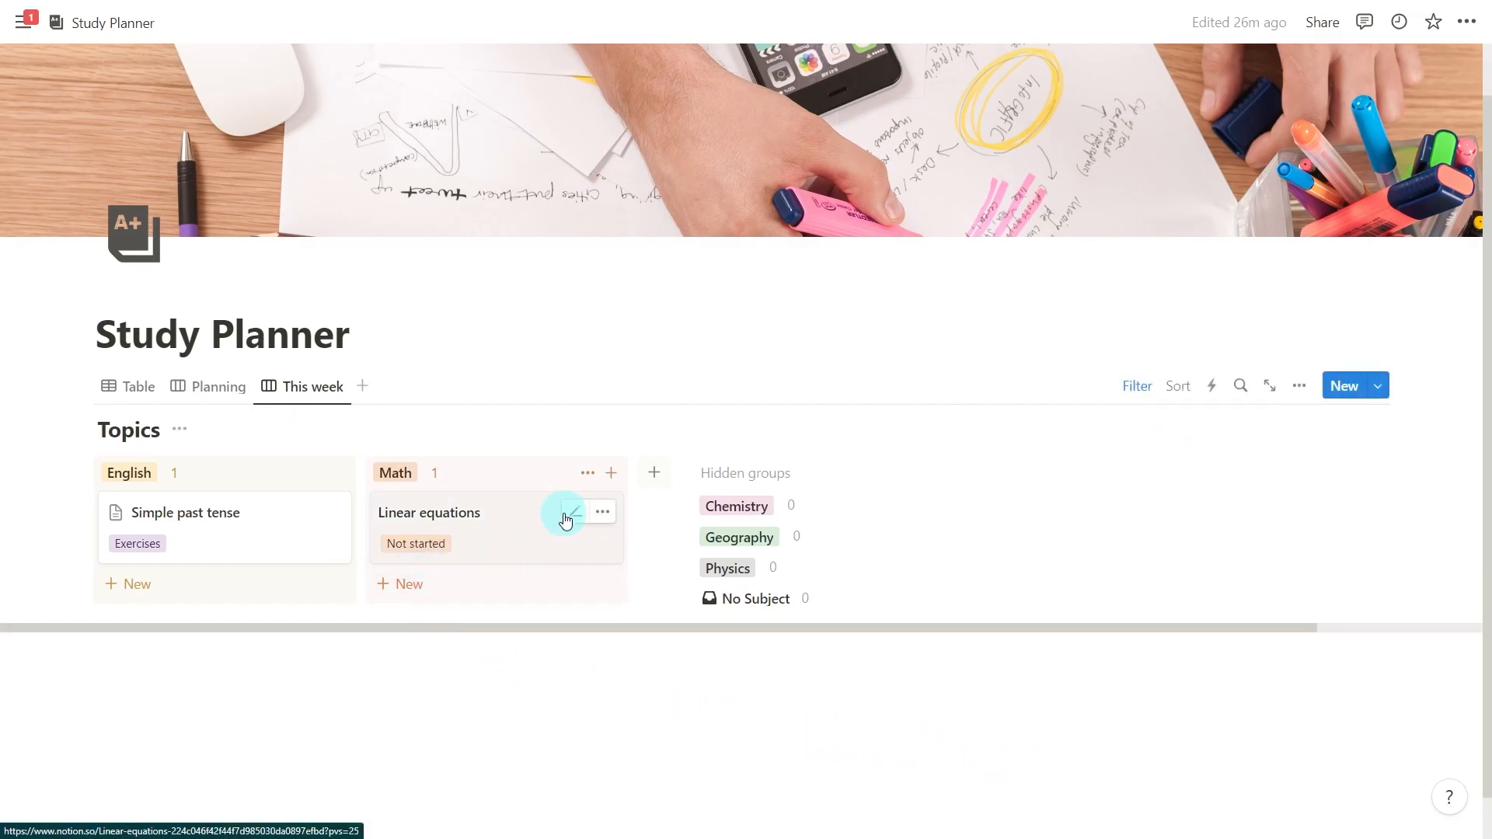
Step: Set the Status of the Linear equations card to Theory on the This week board
left_click(431, 543)
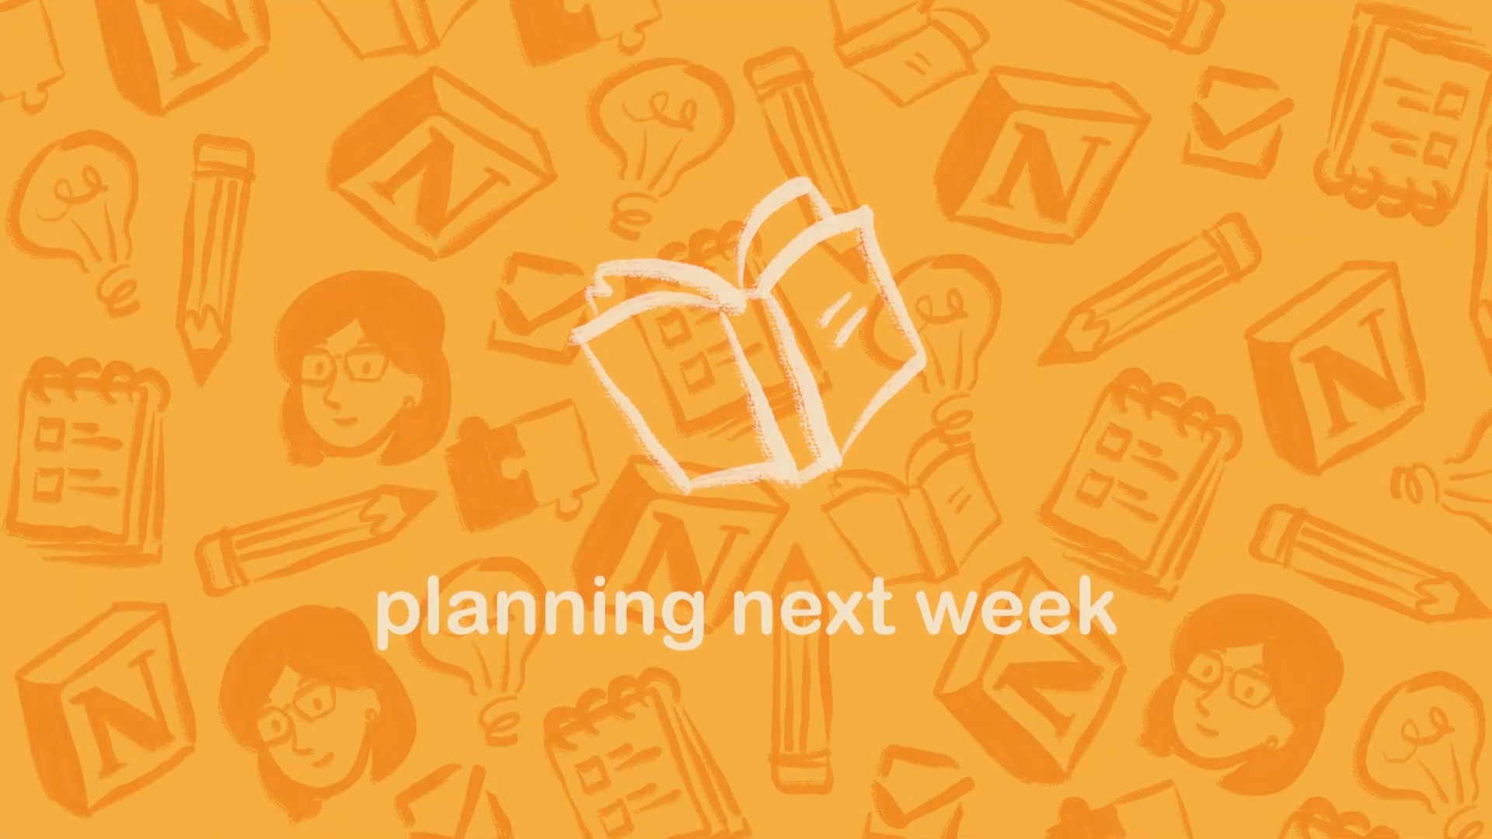
left_click(157, 596)
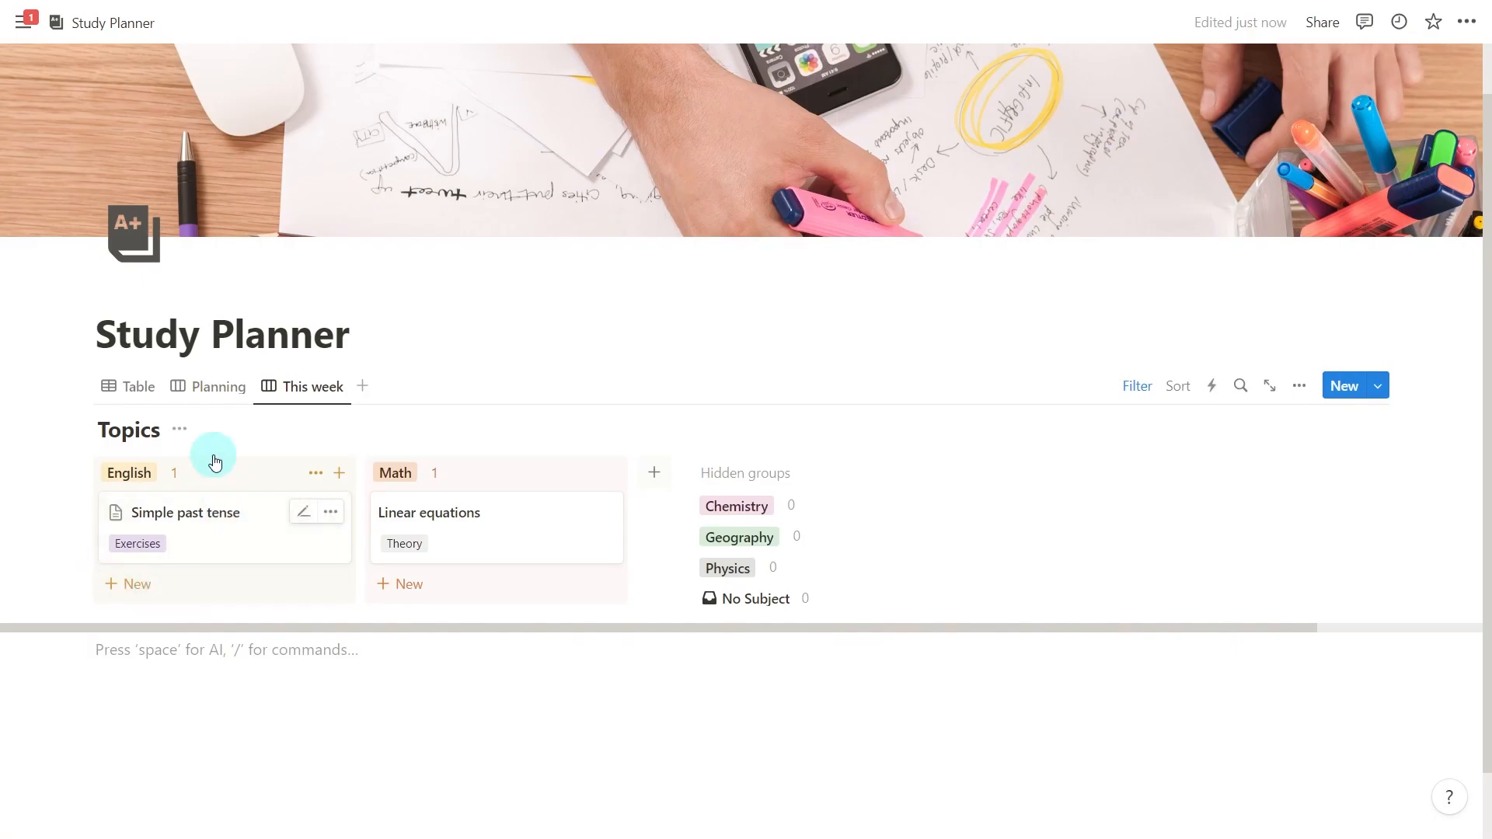
Step: Add a group named Week 2 (17 - 23 SEP) to the Planning board
left_click(220, 400)
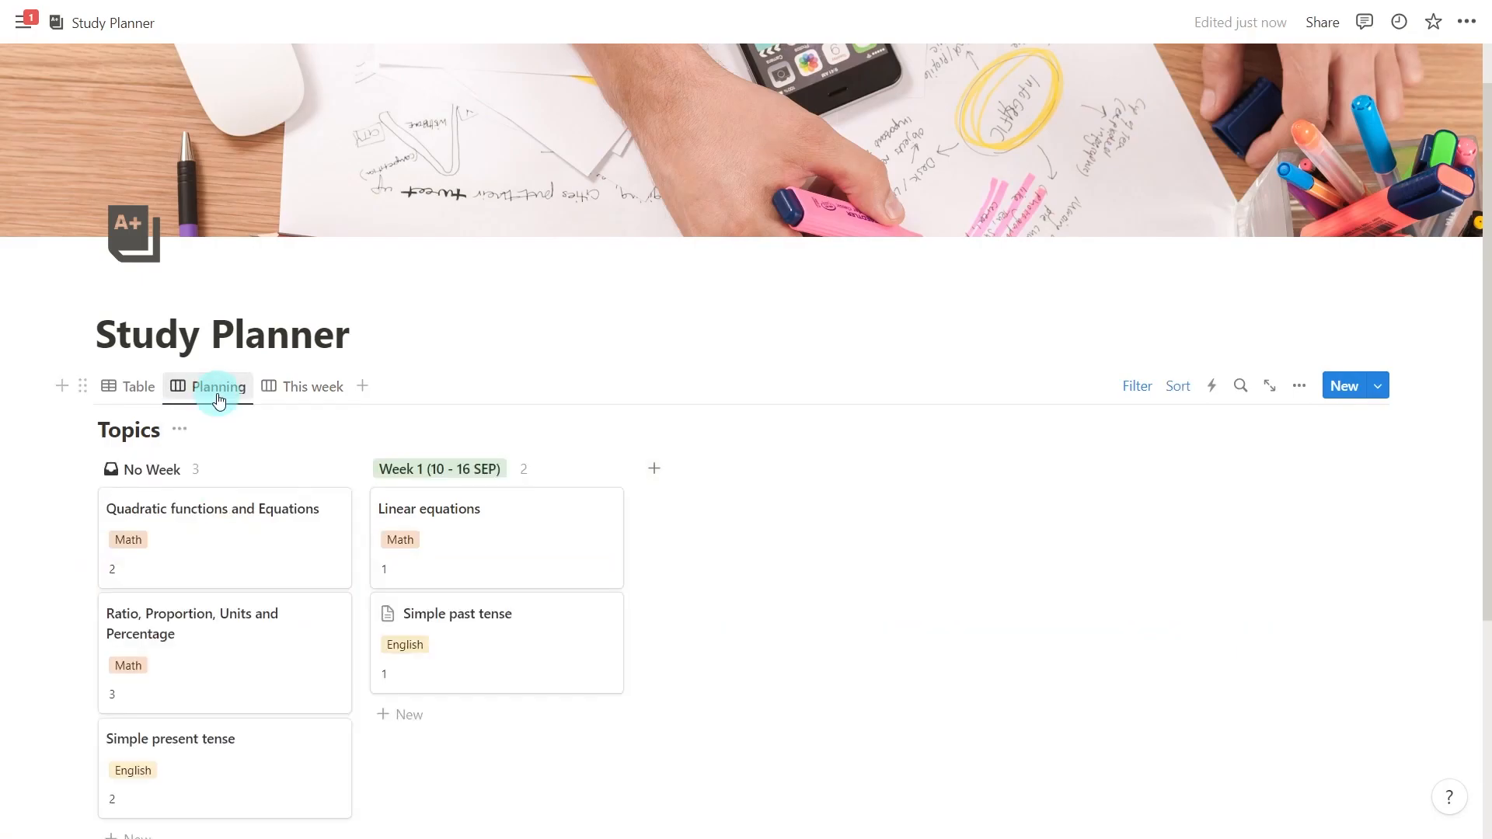
scroll(736, 630, "down", 1)
left_click(653, 390)
type("Week 2 (17")
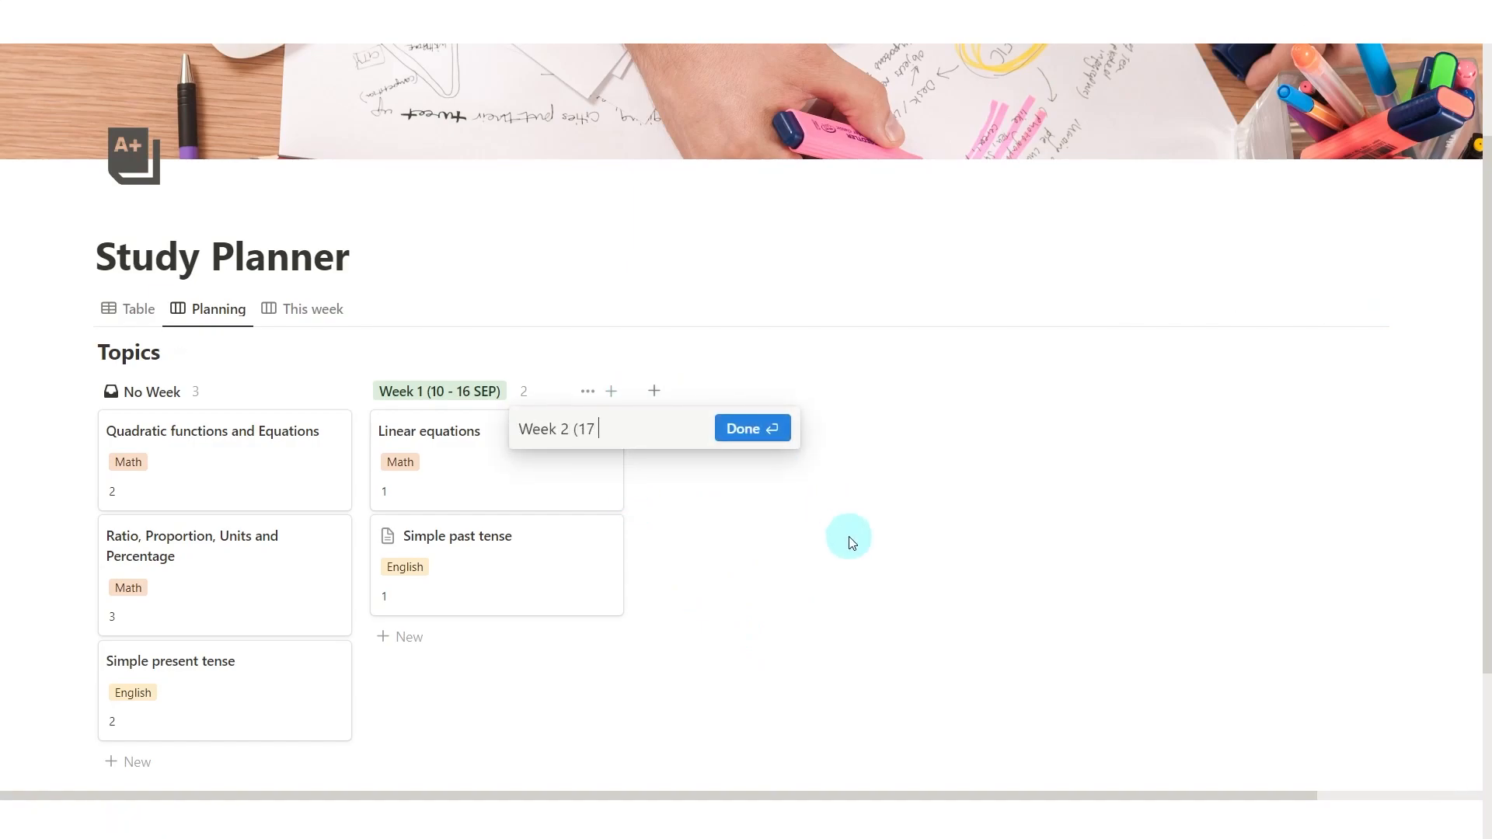
type(" - 23 SEP)")
key("Return")
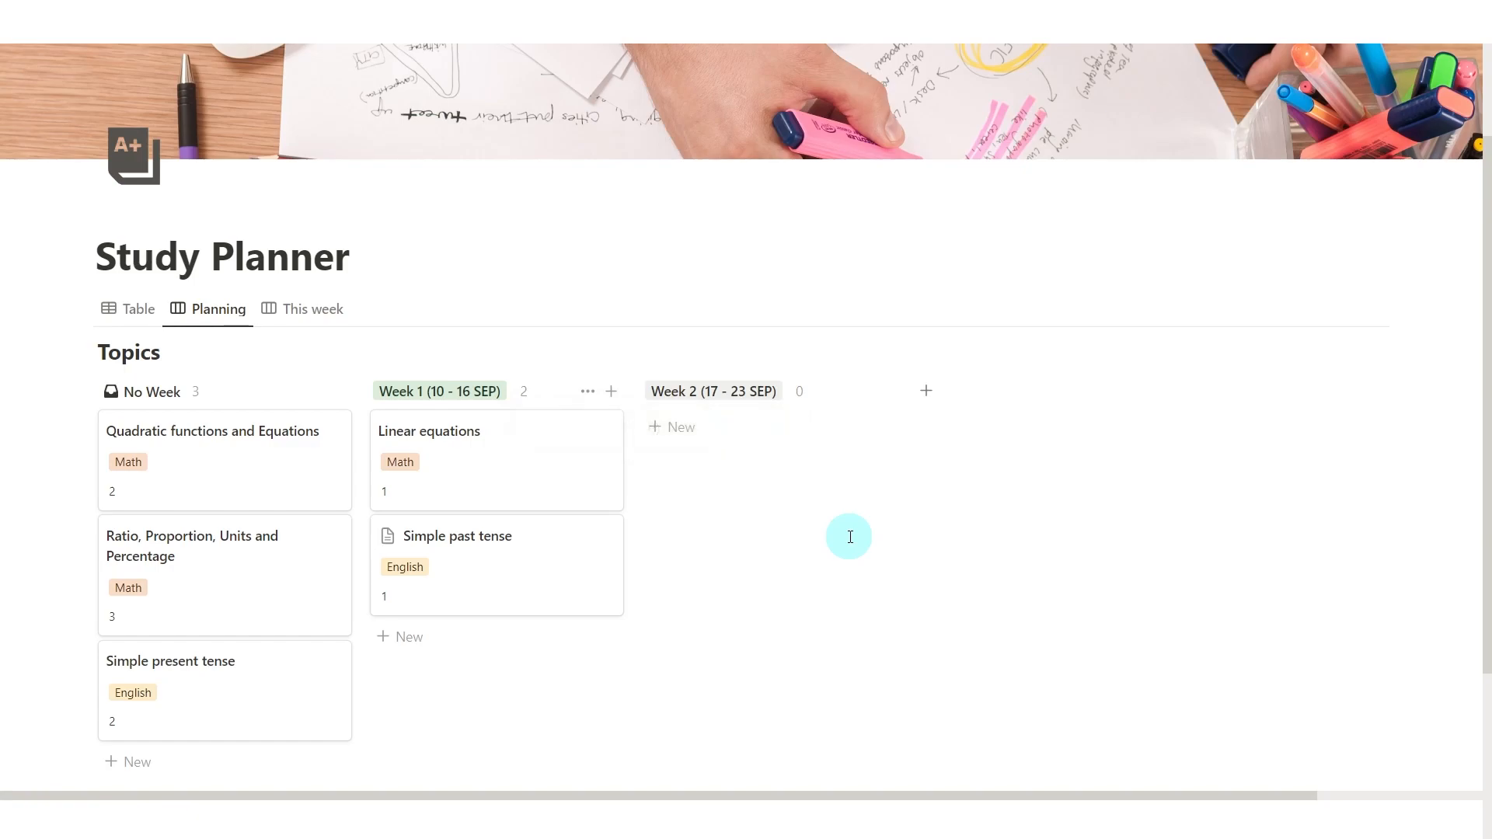
left_click_drag(476, 479, 725, 477)
left_click_drag(523, 481, 775, 555)
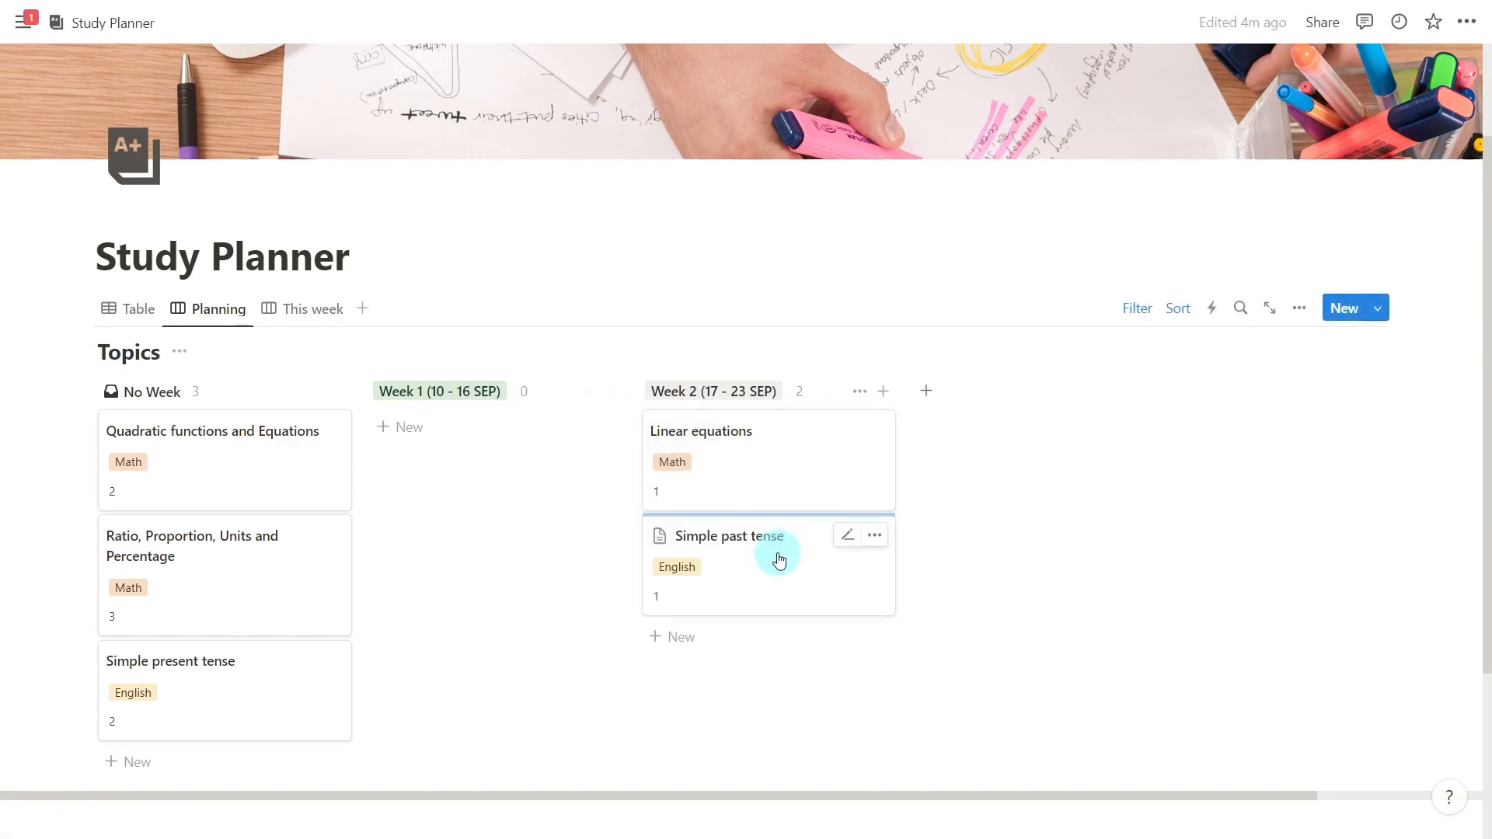
key("ctrl+z")
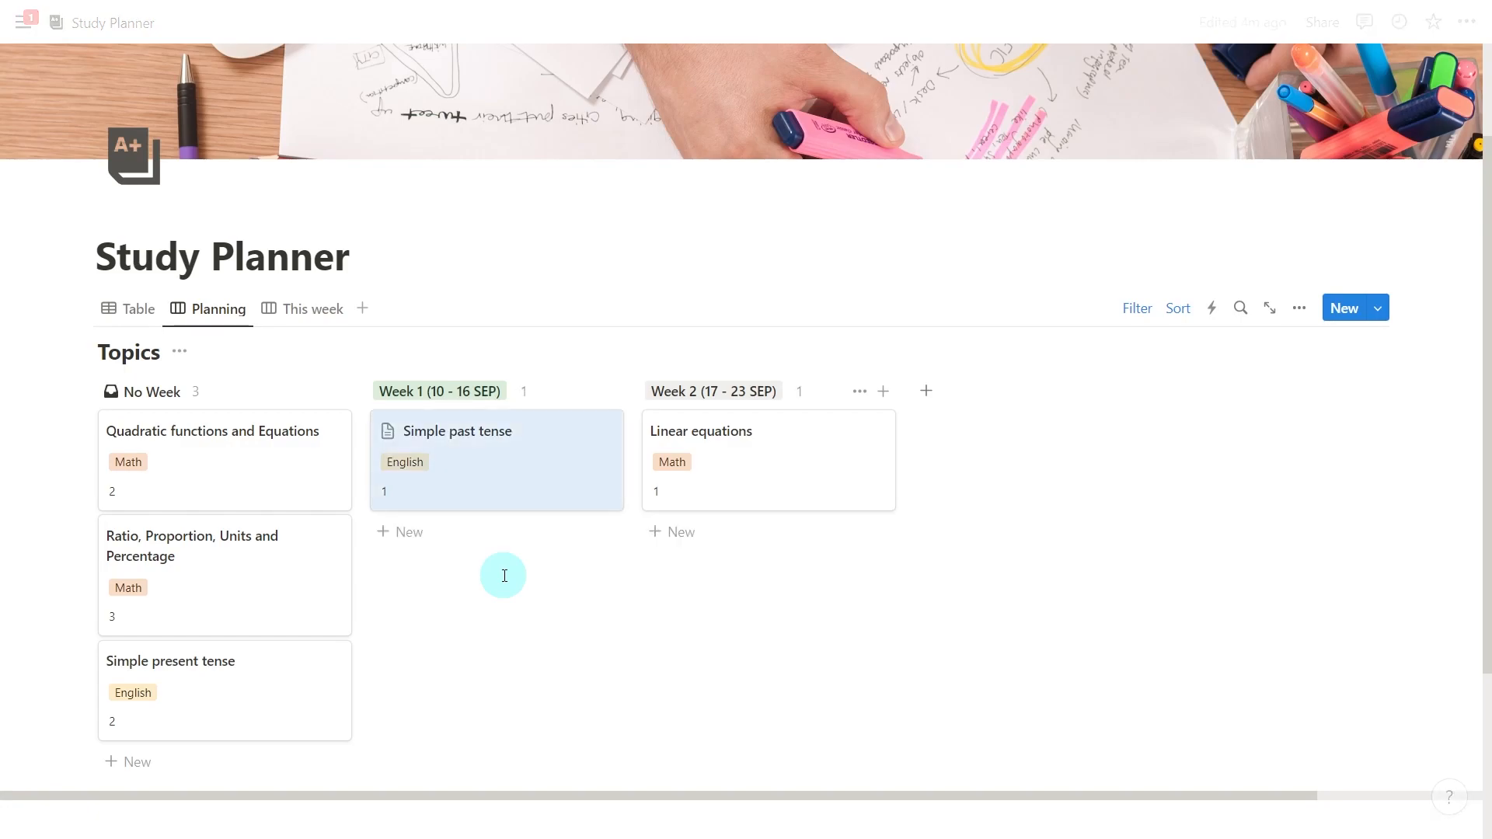
key("ctrl+z")
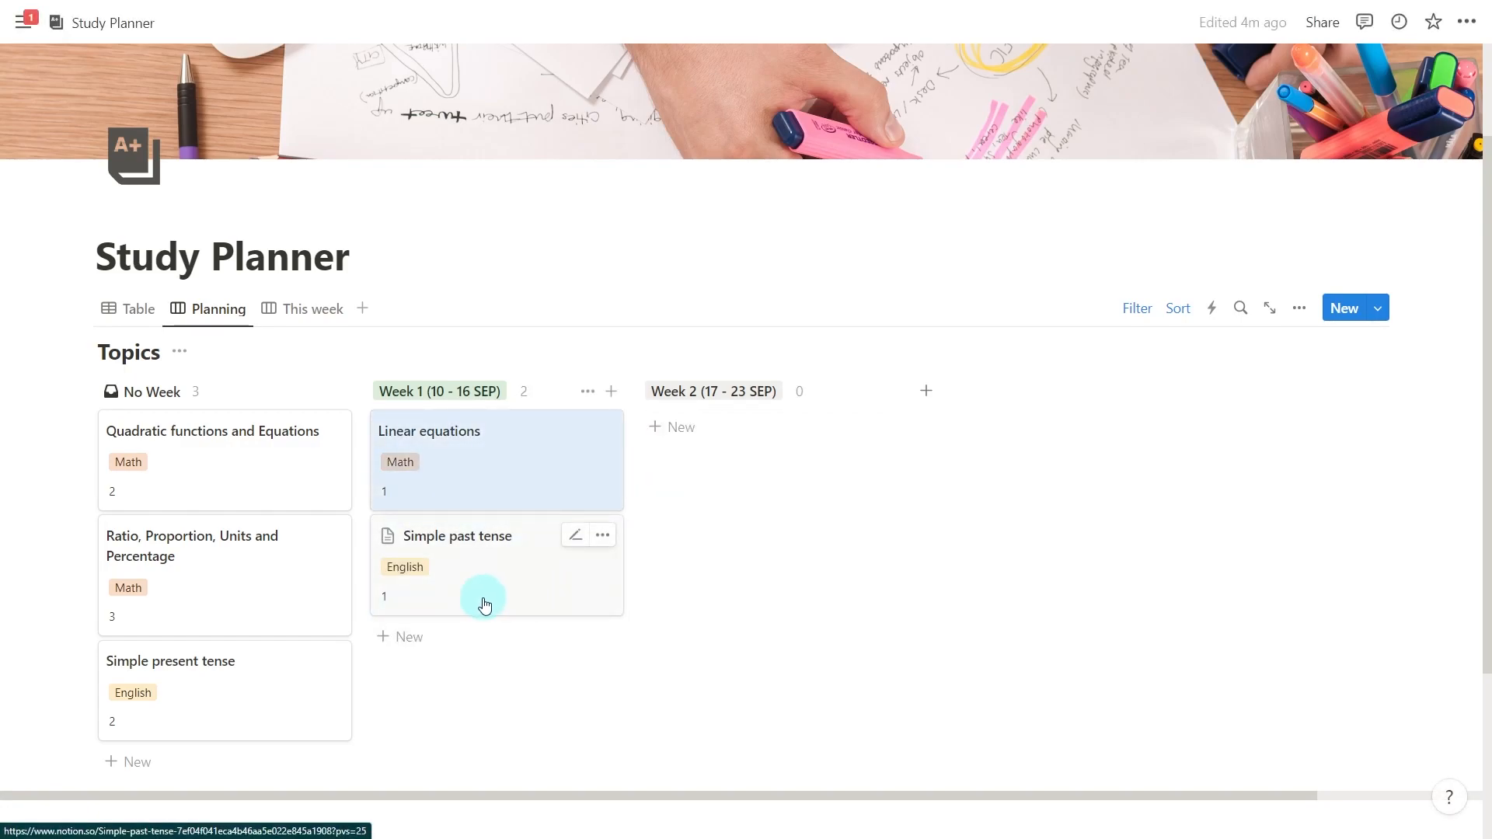
Step: Move the Linear equations and Simple past tense cards together from the Week 1 group into the Week 2 group
left_click(533, 593, "shift")
left_click_drag(491, 490, 668, 498)
Step: Change the colour of the Week 2 group to green and the Week 1 group to gray on the Planning board
left_click(860, 391)
left_click(876, 656)
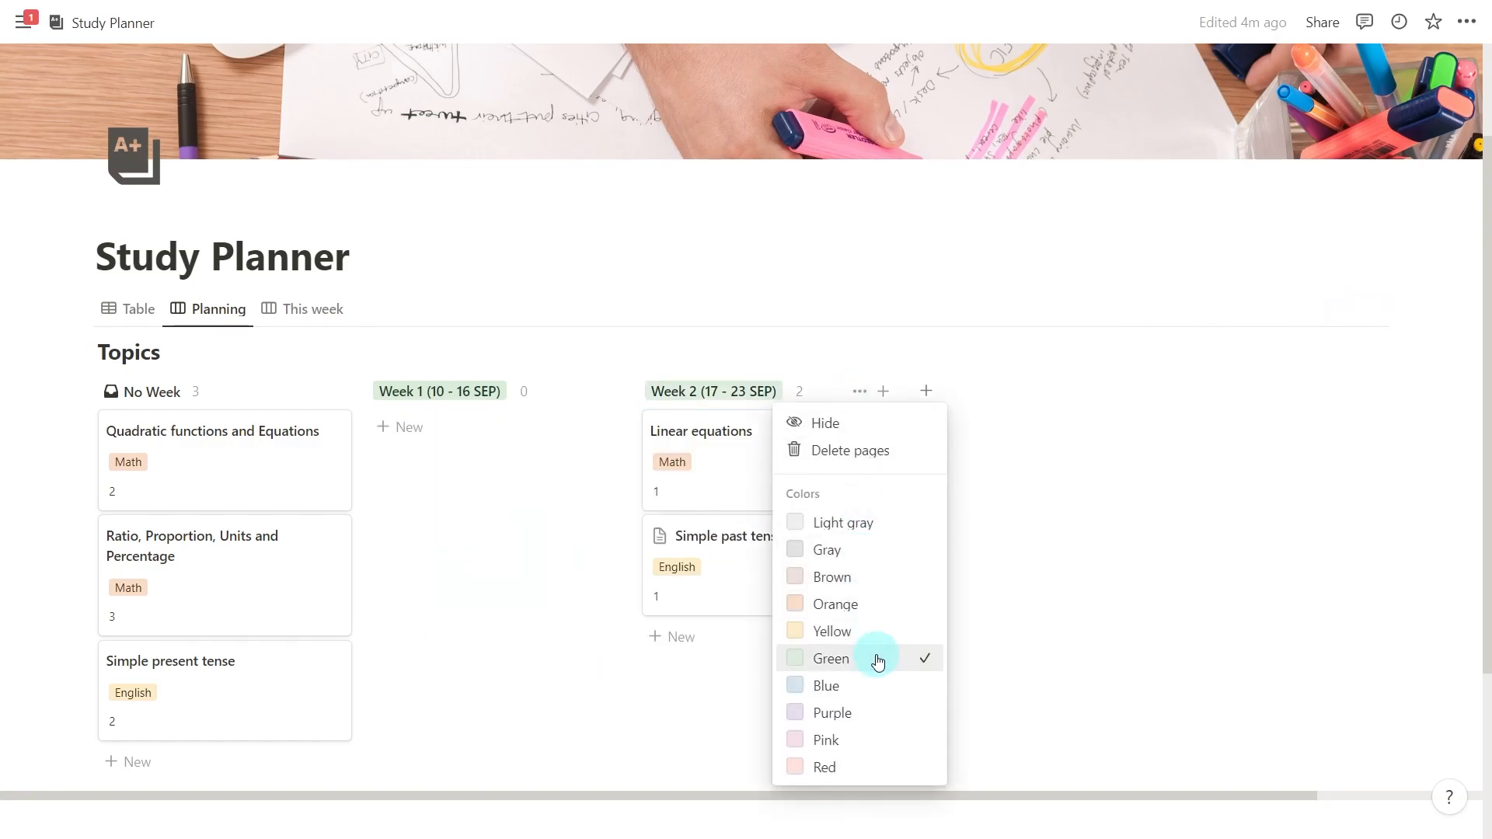
left_click(500, 560)
left_click(475, 390)
left_click(593, 446)
left_click(587, 390)
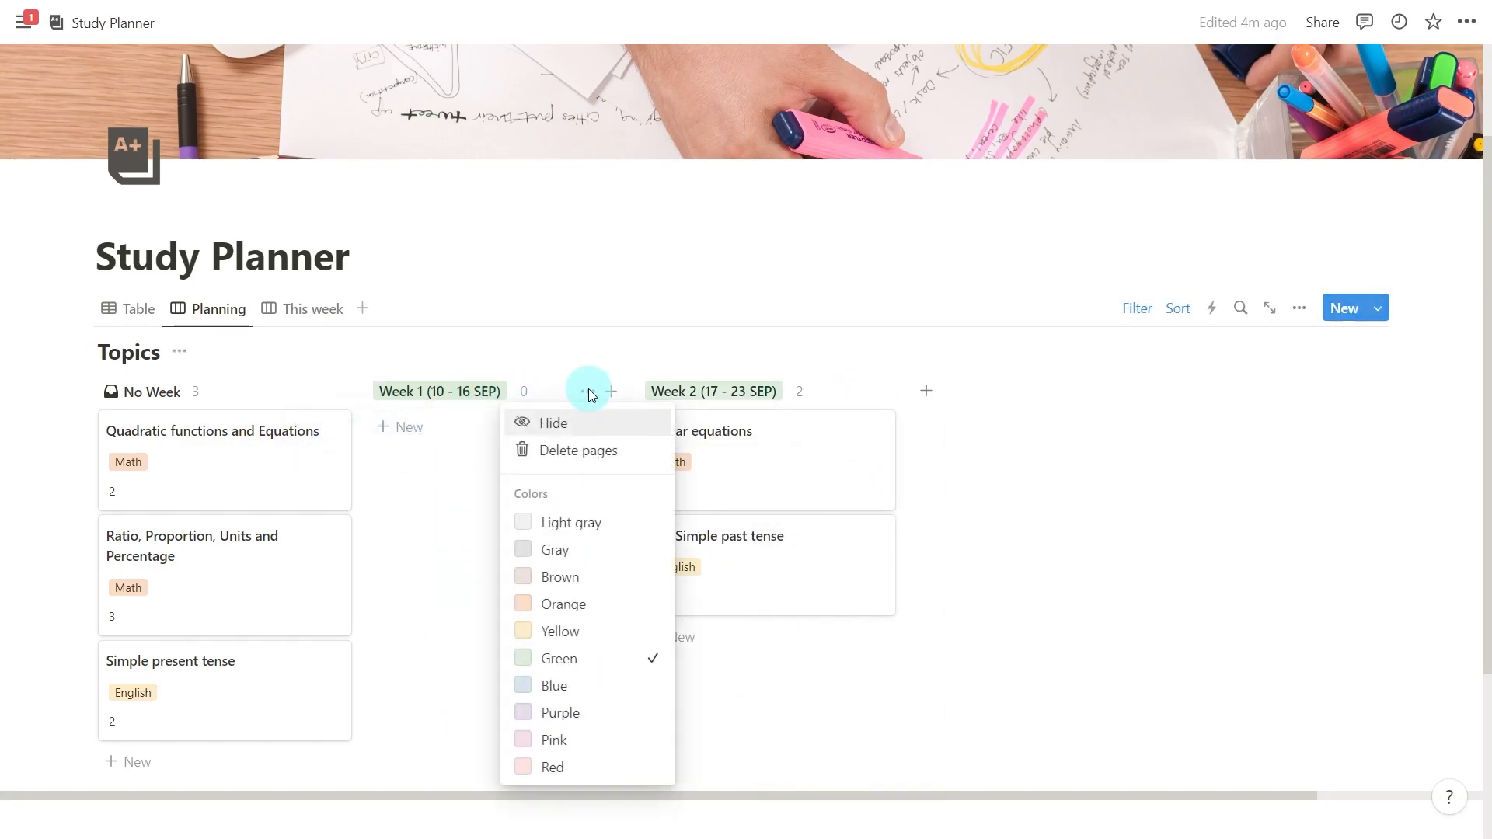
left_click(607, 551)
left_click(492, 627)
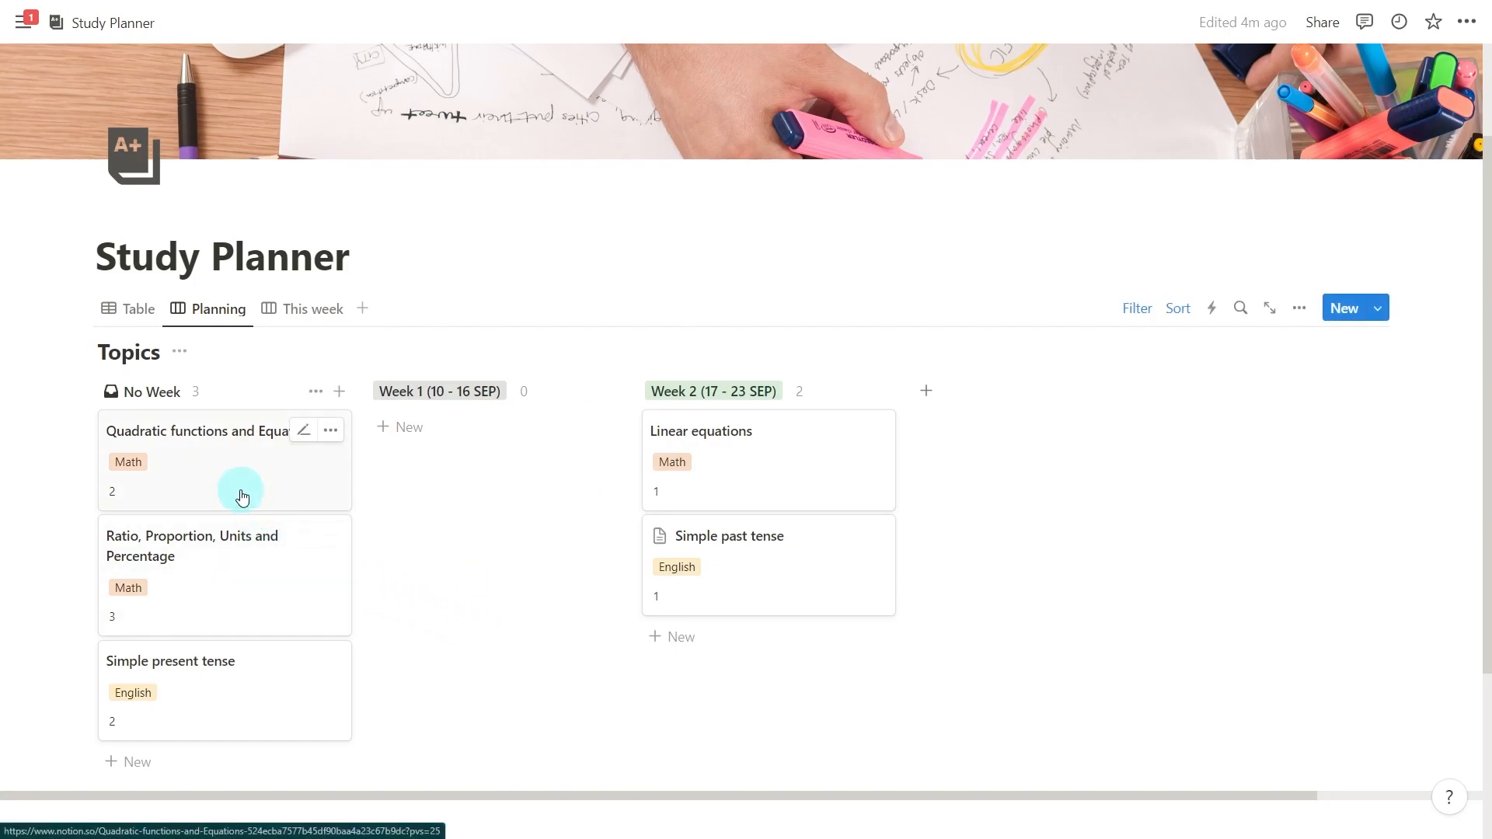
Step: Move the Quadratic functions and Equations and Simple present tense cards from No Week into the Week 2 group
left_click_drag(241, 488, 760, 680)
left_click_drag(245, 596, 763, 746)
Step: Hide the empty groups on the Planning board and close the view options
left_click(1301, 309)
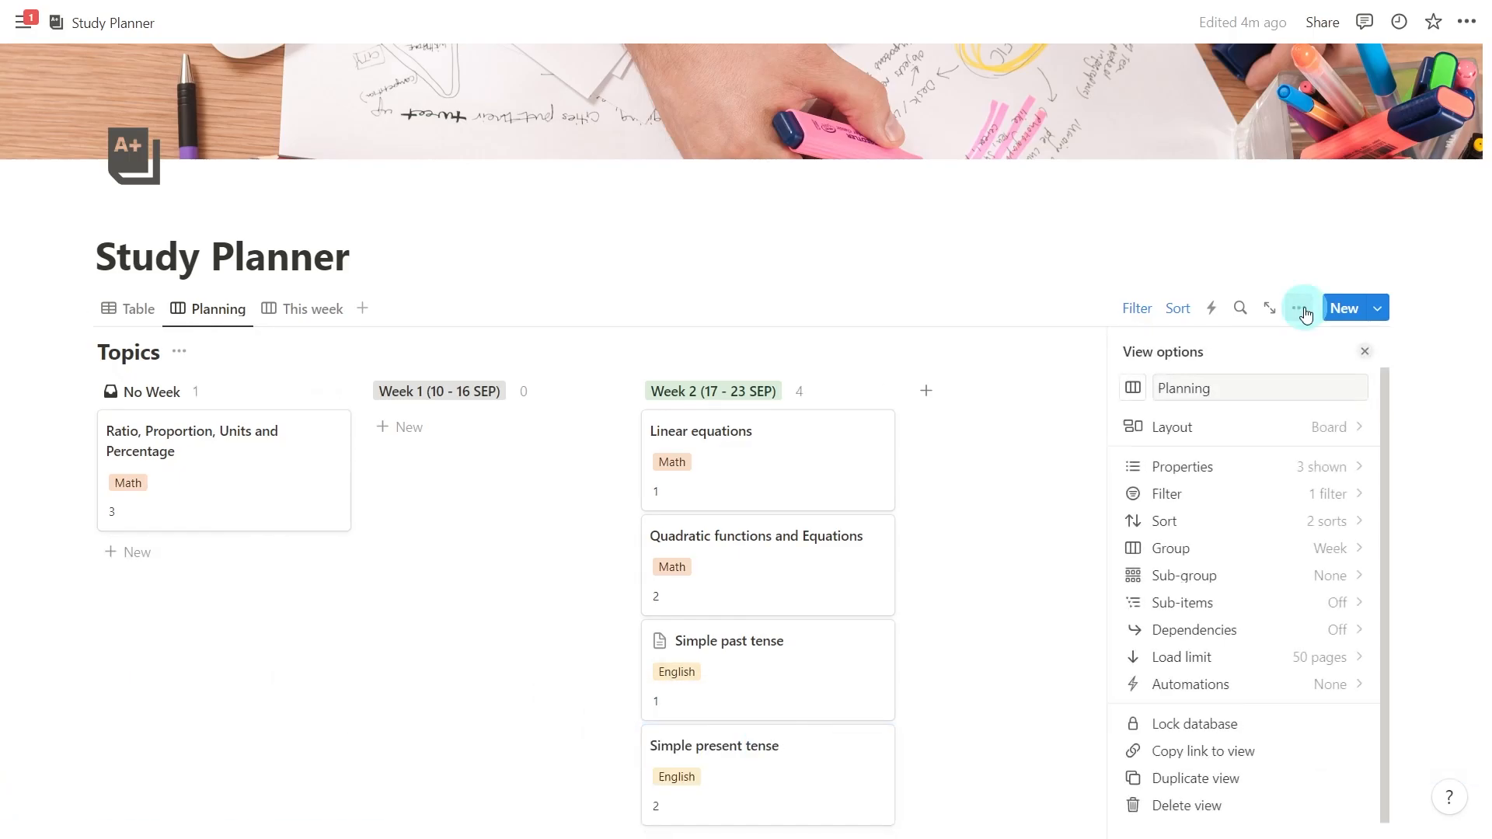
left_click(1267, 426)
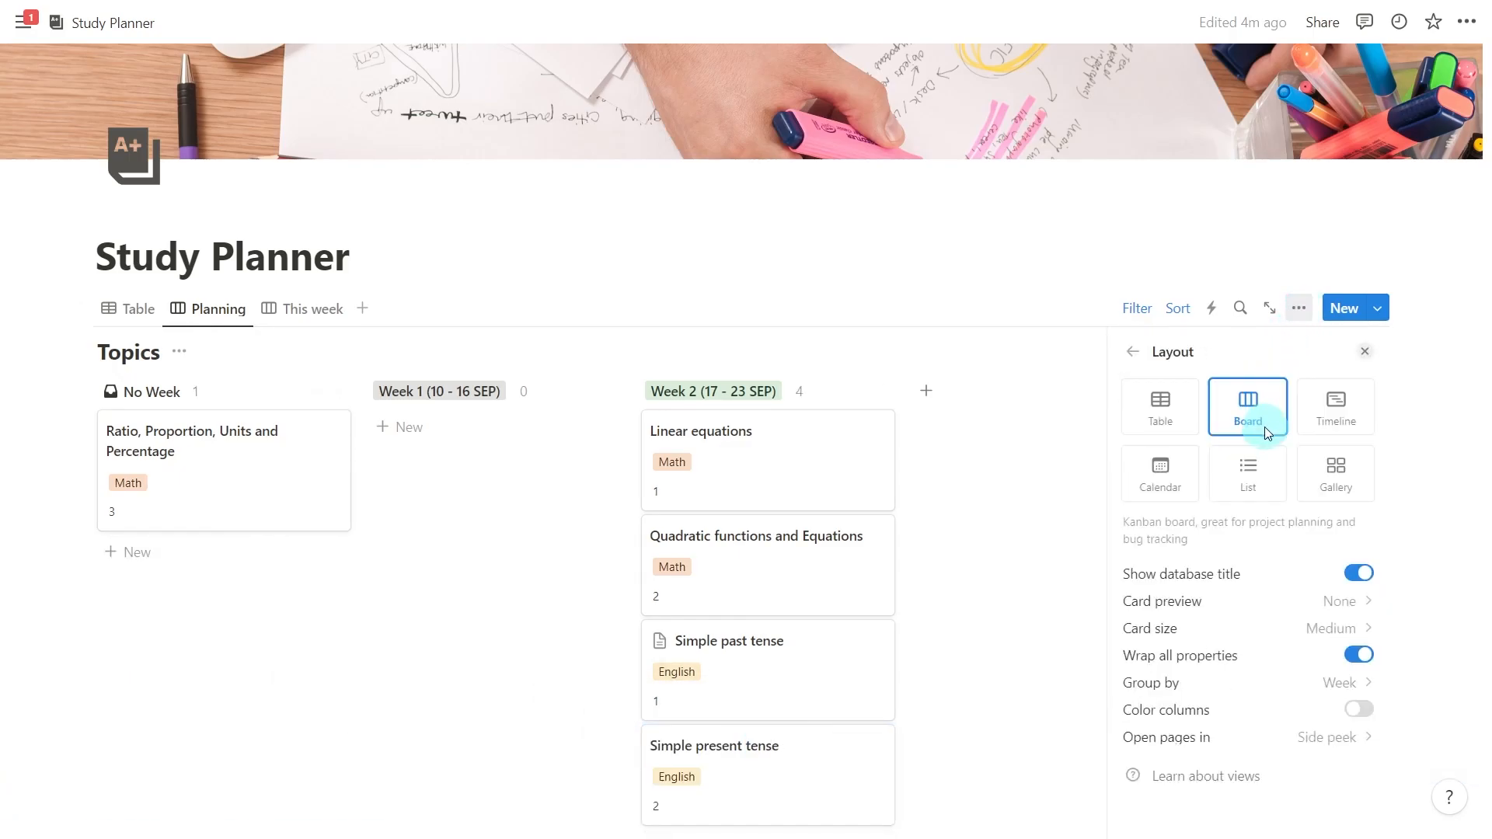
left_click(1131, 352)
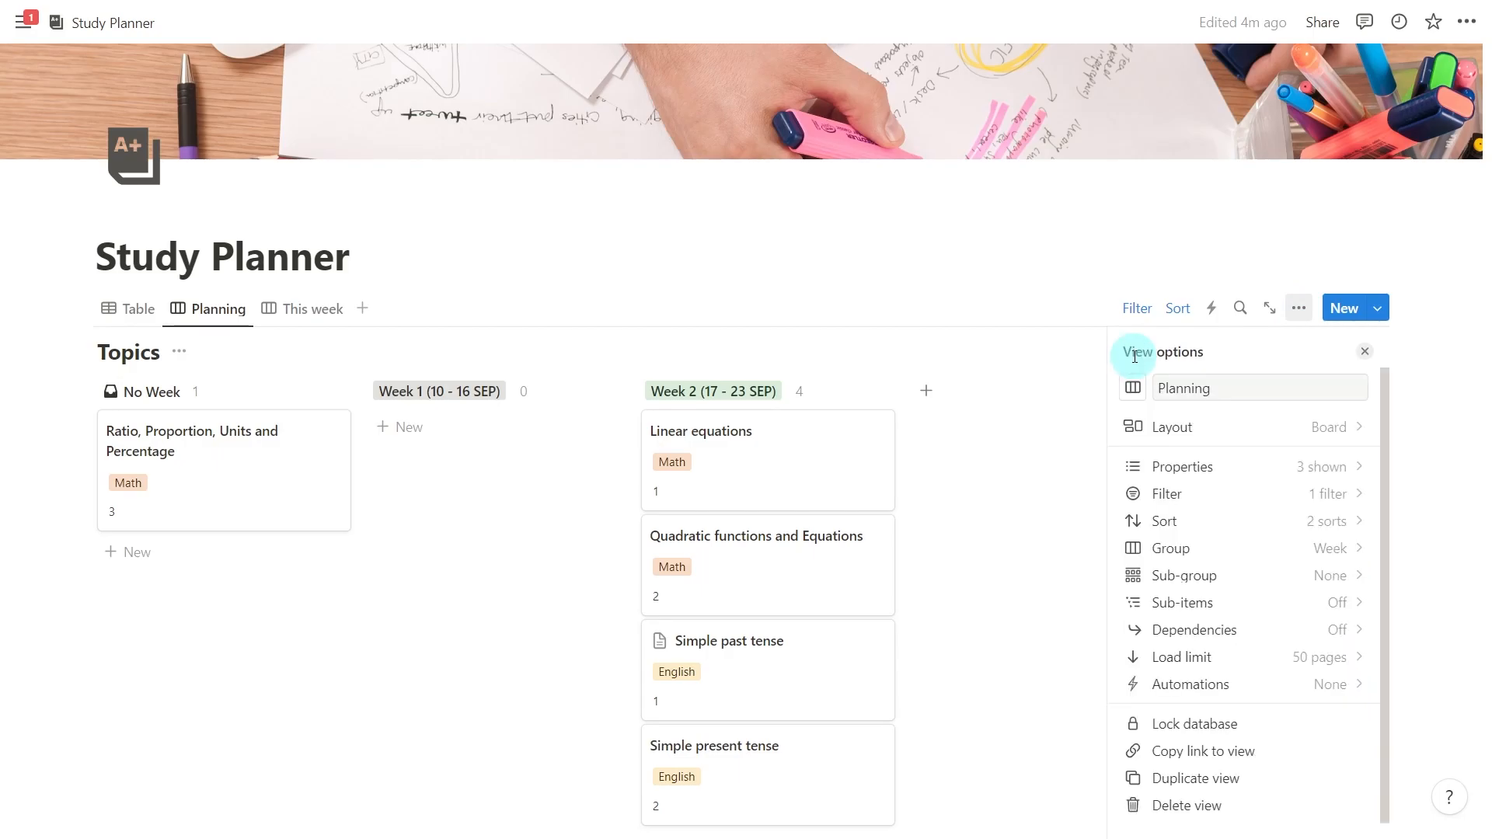
left_click(1247, 548)
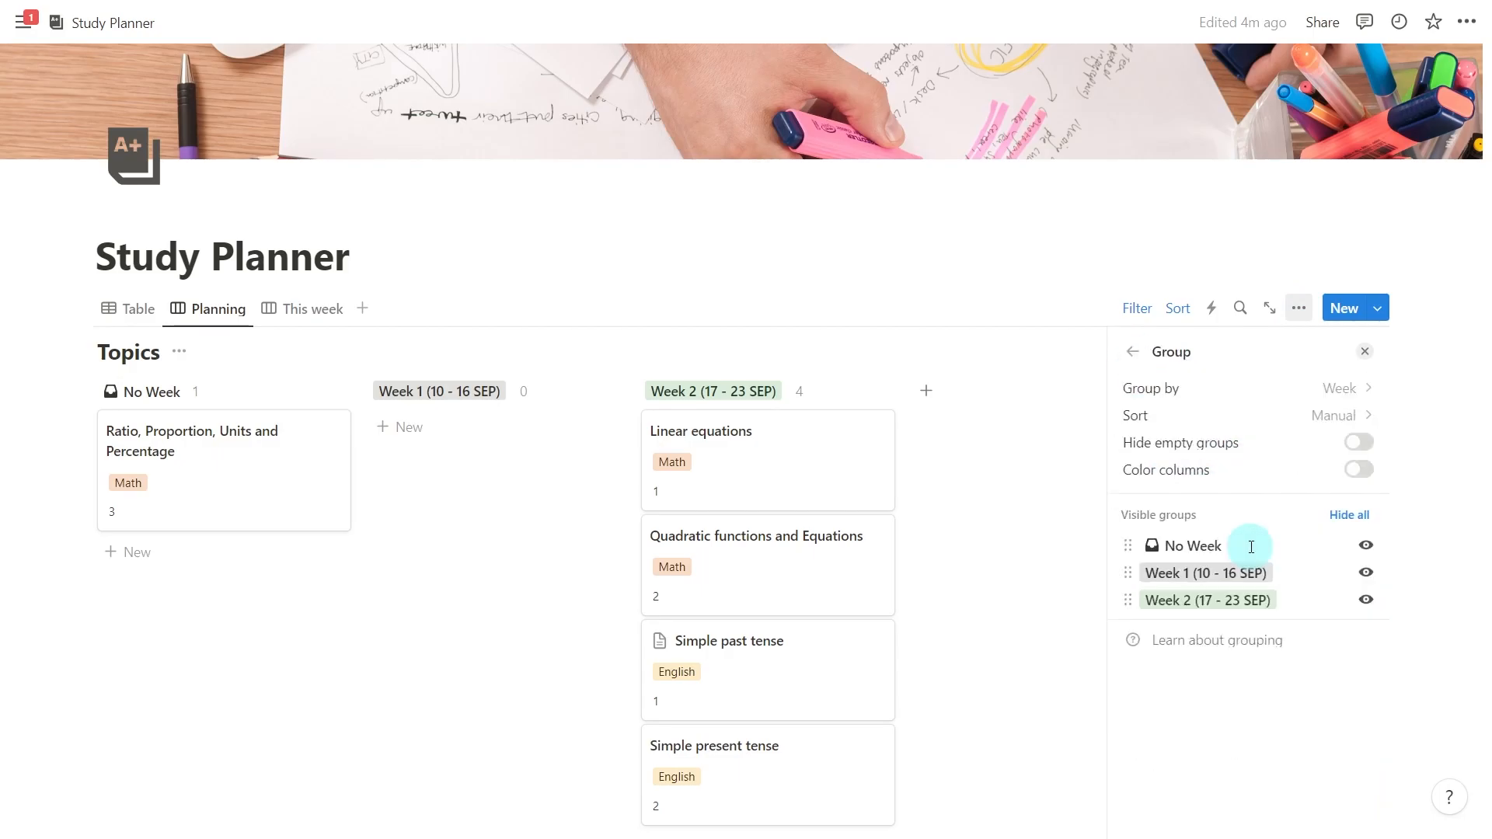
left_click(1362, 446)
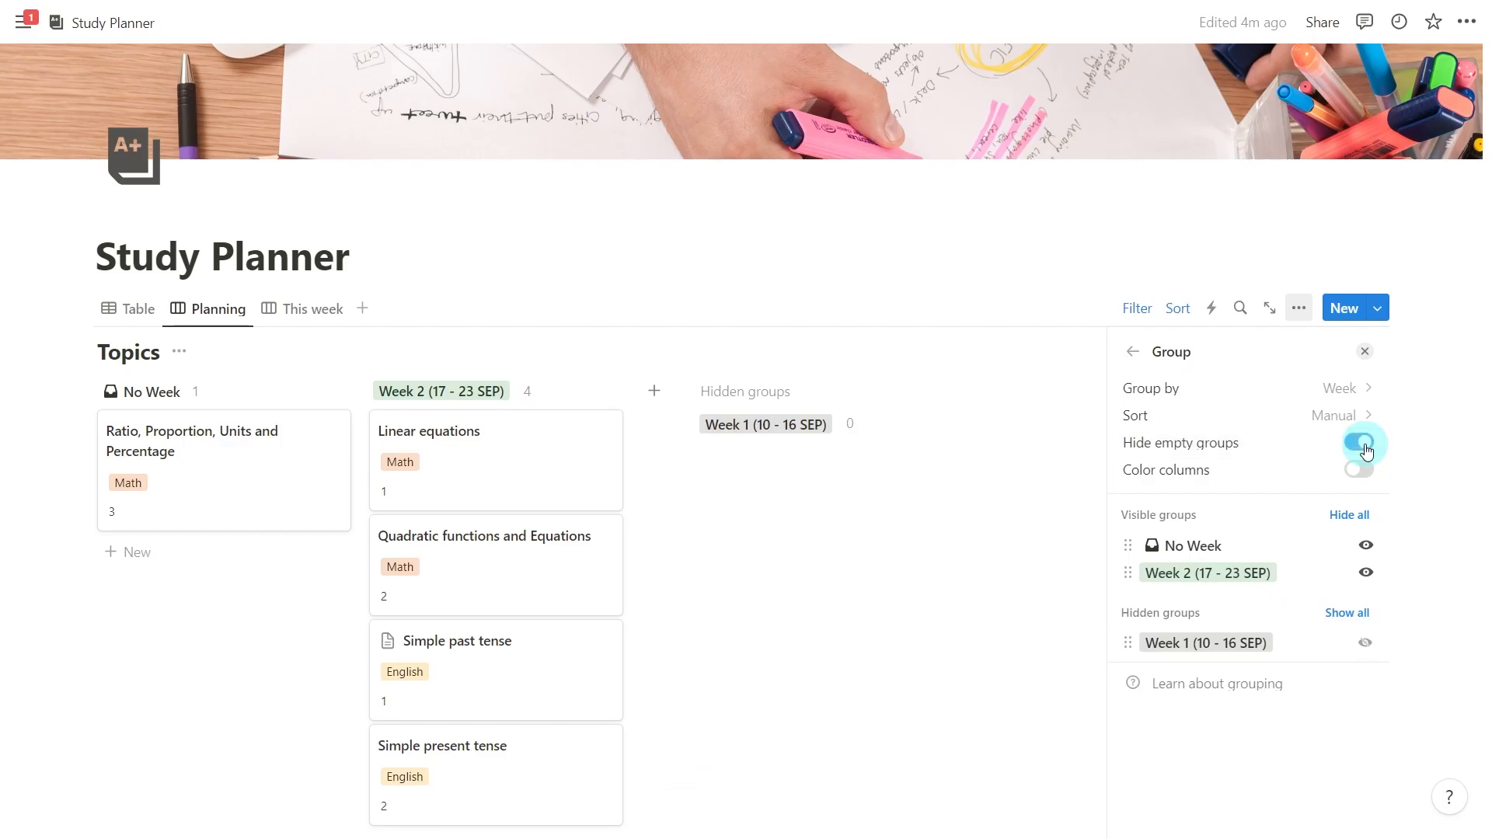
left_click(1069, 500)
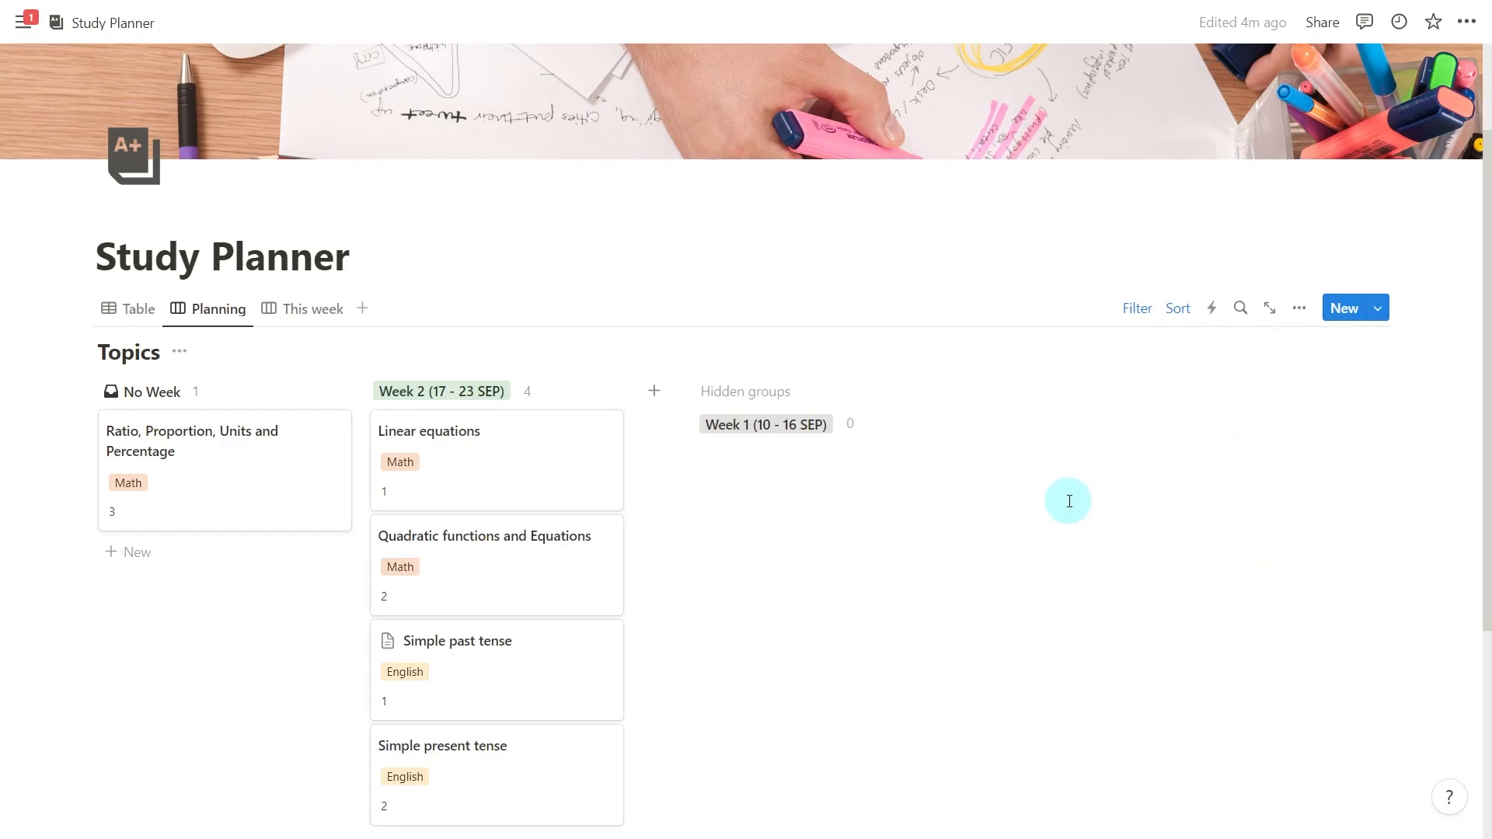
scroll(1069, 501, "down", 1)
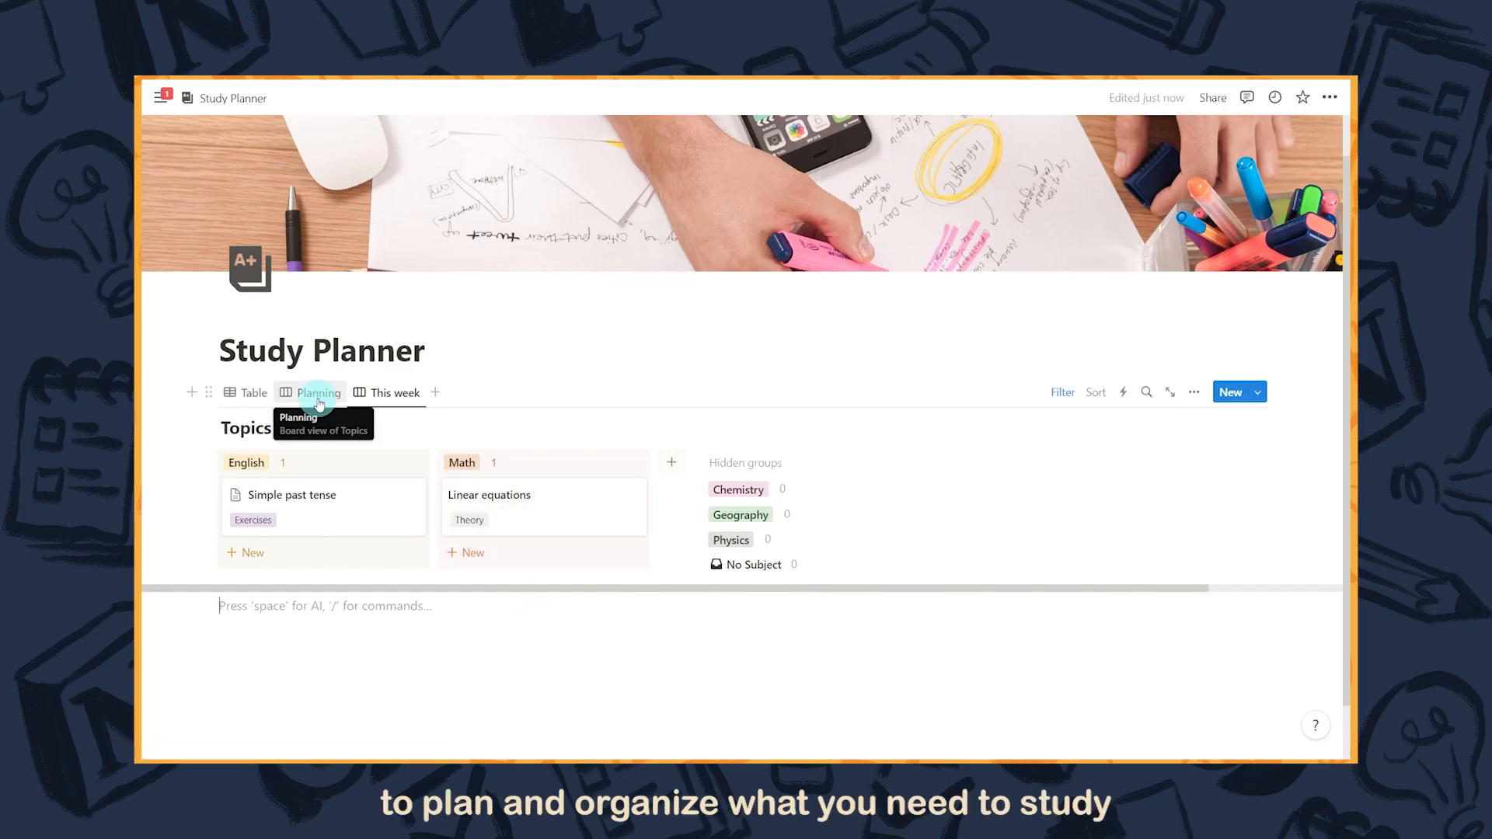
left_click(319, 392)
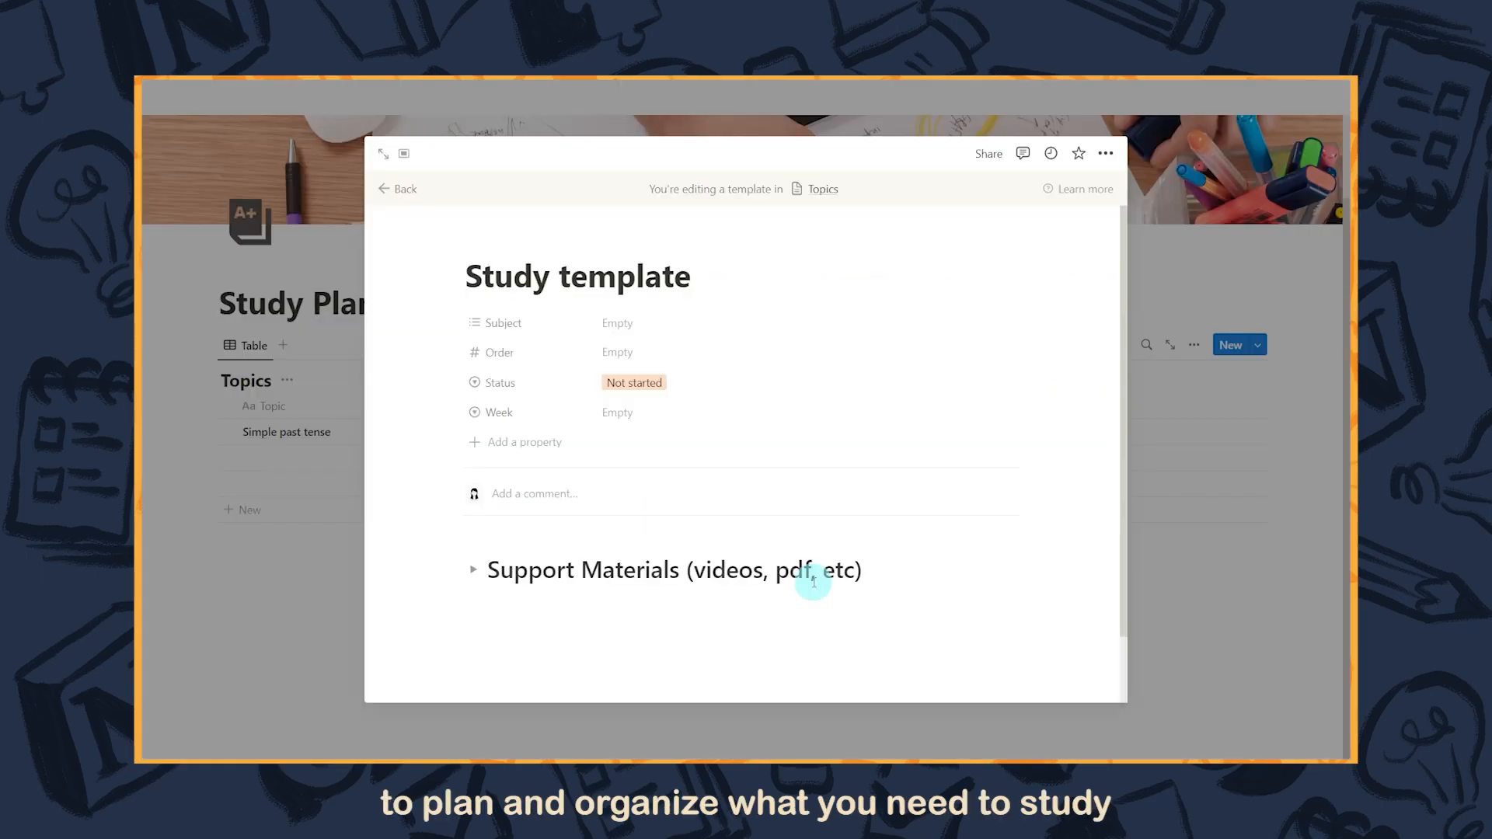